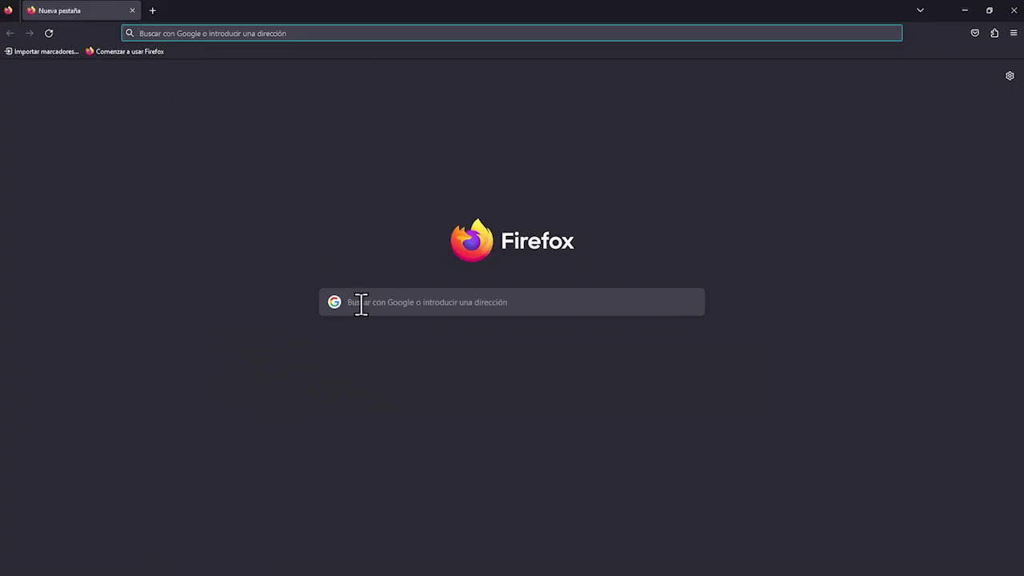
- Search the web for Photopea in Firefox and open the 'Photopea | Online Photo Editor' result
{"action": "left_click", "coordinate": [204, 31]}
{"action": "type", "text": "Photopea"}
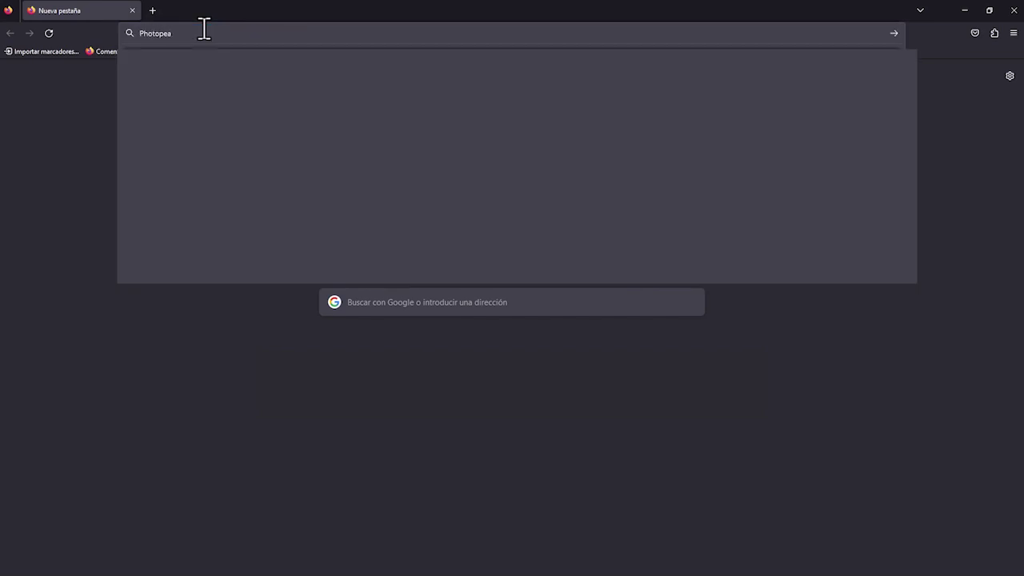
{"action": "key", "text": "Return"}
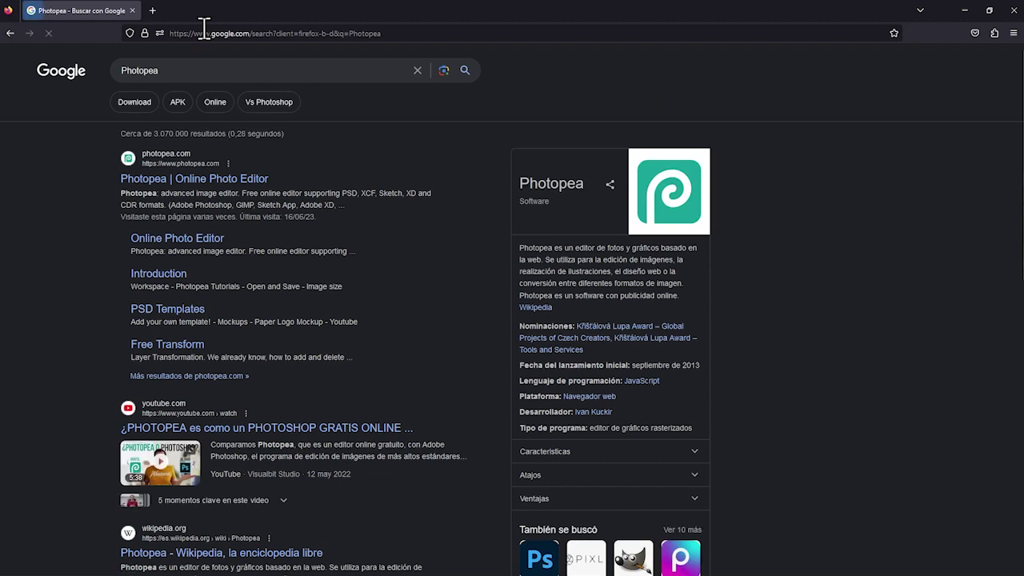
{"action": "left_click", "coordinate": [150, 184]}
- Load the Photopea site and keep the interface language as Spanish under Más > Idioma
{"action": "left_click", "coordinate": [216, 182]}
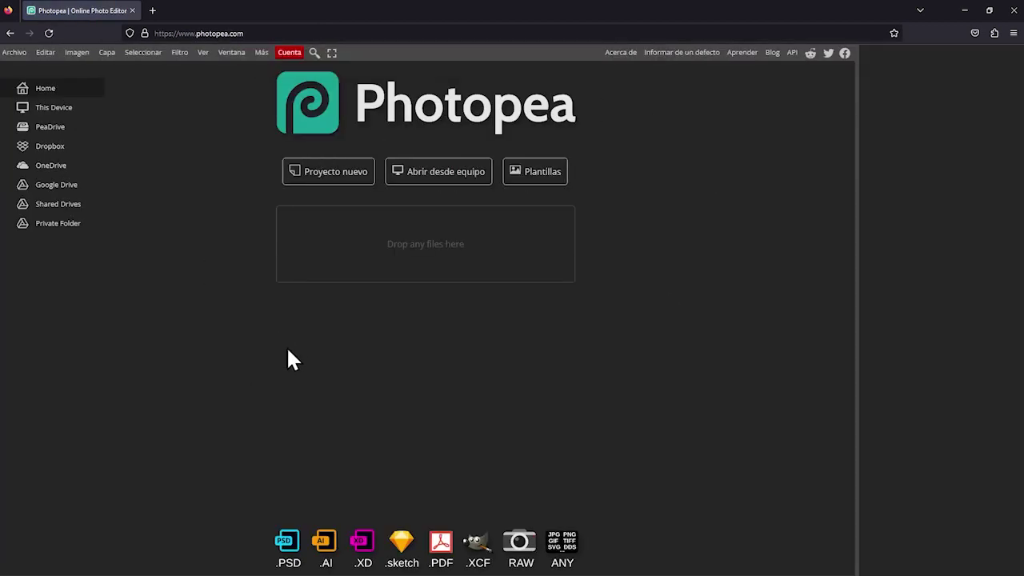
{"action": "left_click", "coordinate": [260, 53]}
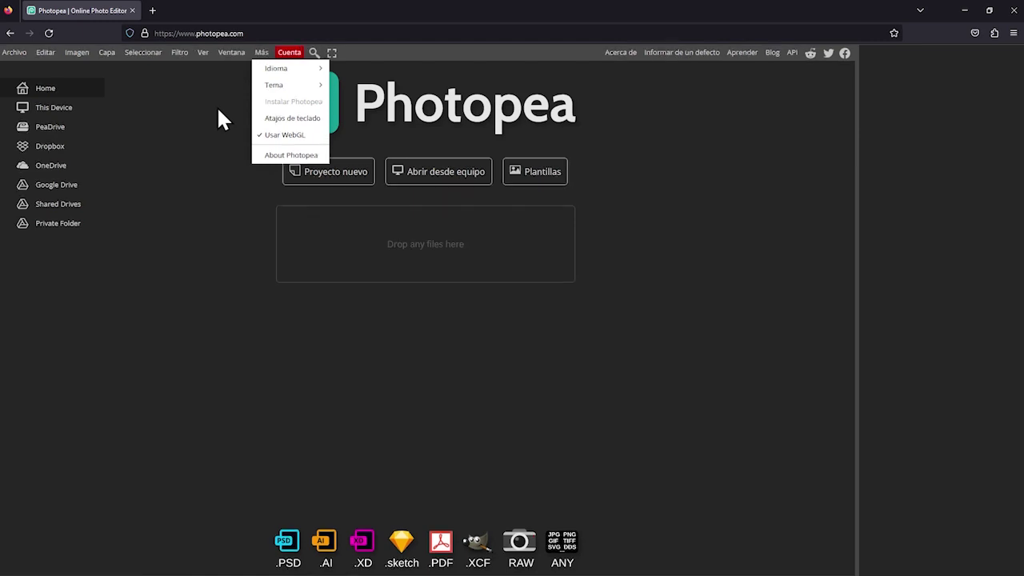
{"action": "mouse_move", "coordinate": [288, 68]}
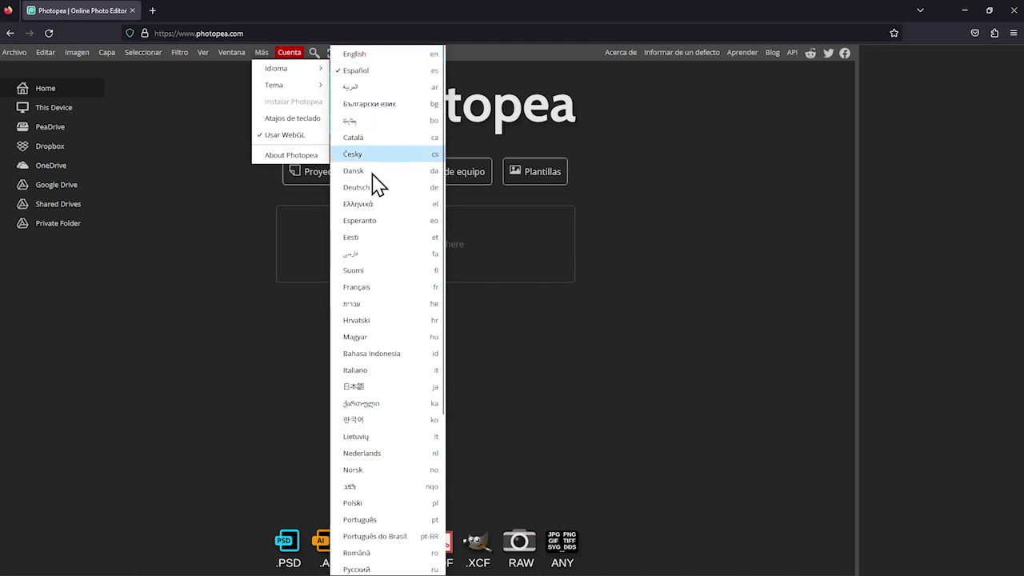
{"action": "left_click", "coordinate": [358, 72]}
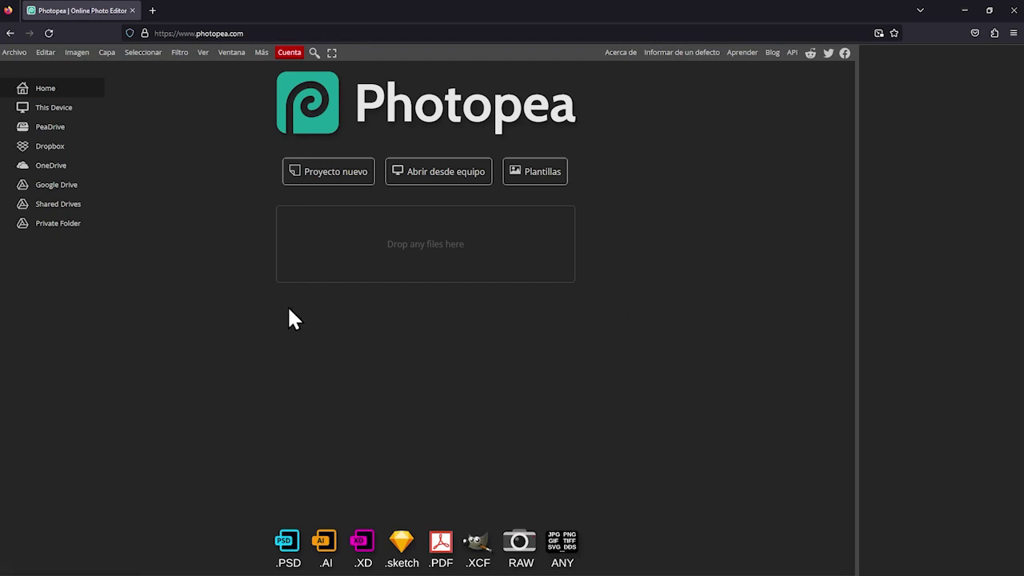
- Open the Cyber Poster template from the computer, then close its document
{"action": "left_click", "coordinate": [420, 173]}
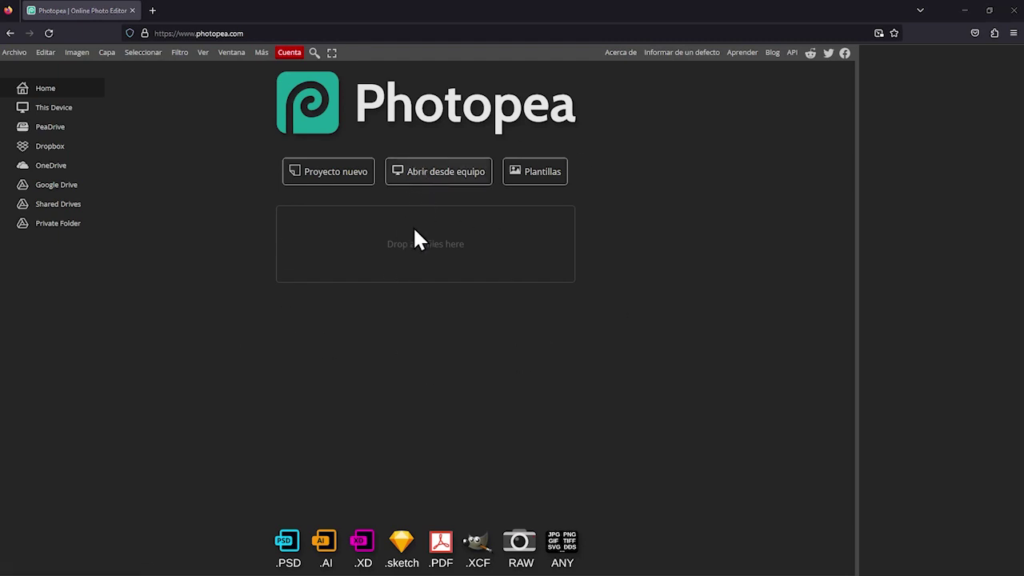
{"action": "left_click", "coordinate": [183, 103]}
{"action": "left_click", "coordinate": [423, 271]}
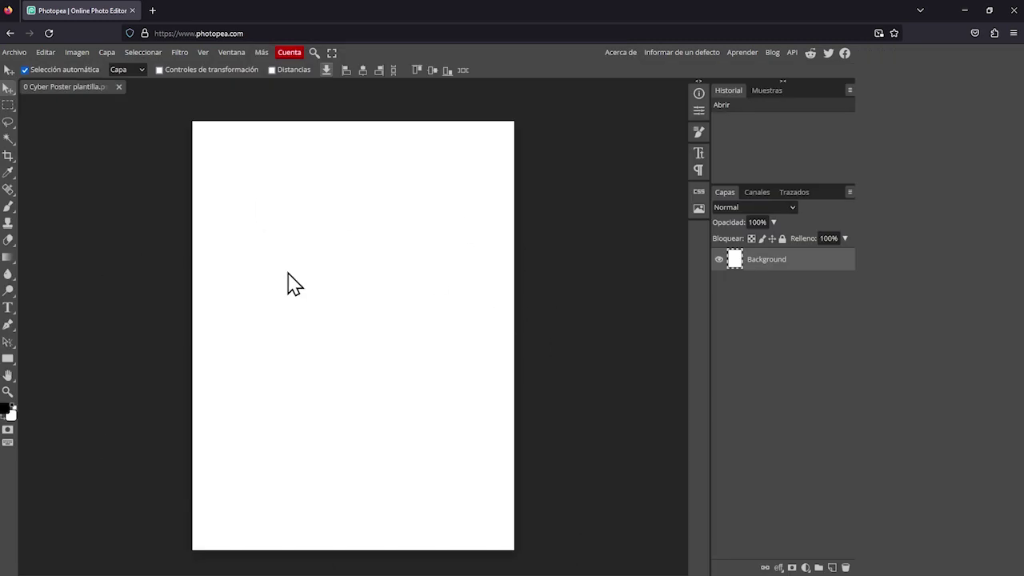
{"action": "left_click", "coordinate": [118, 86]}
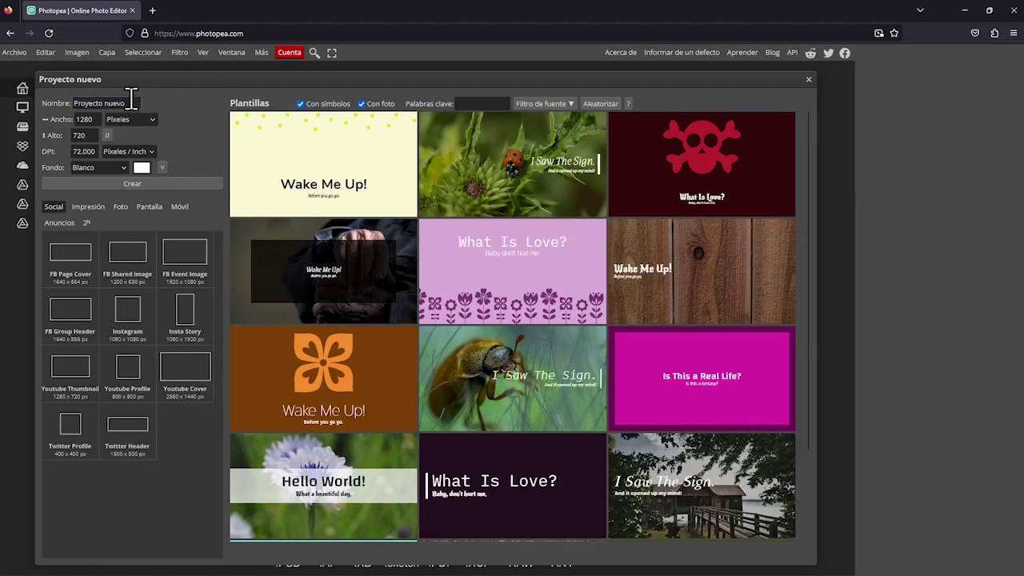
- Create a new project named CYBER POSTER, 1200 px wide by 1600 px high
{"action": "left_click", "coordinate": [131, 99]}
{"action": "type", "text": "CYBER POSTER"}
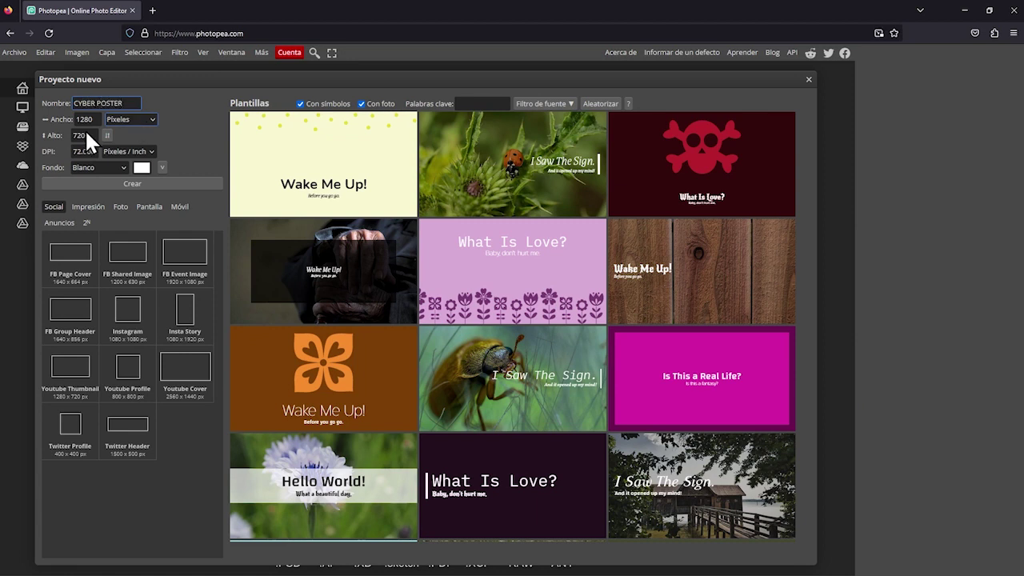
{"action": "left_click_drag", "start_coordinate": [93, 119], "coordinate": [72, 120]}
{"action": "type", "text": "1200"}
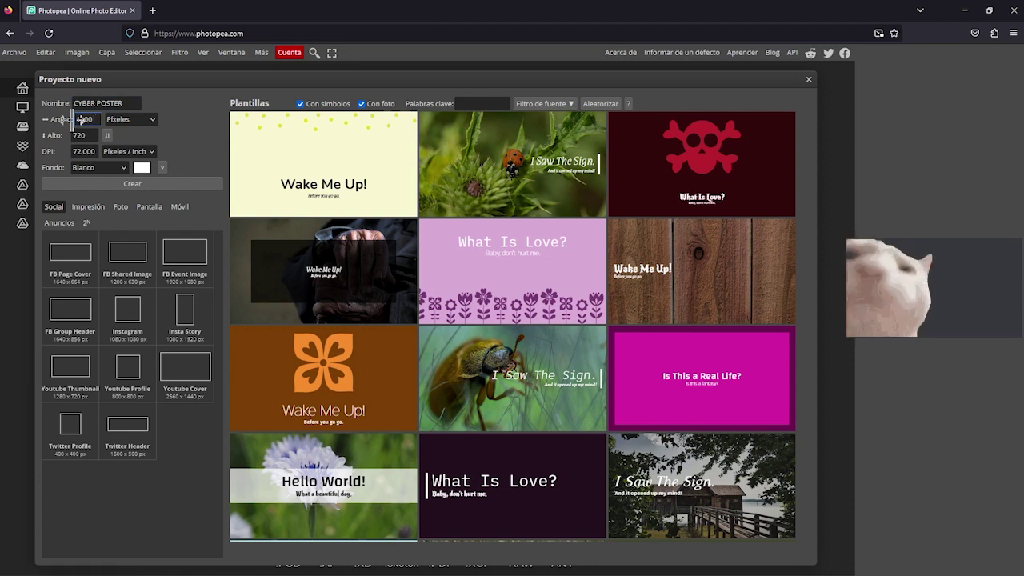
{"action": "left_click_drag", "start_coordinate": [91, 136], "coordinate": [72, 136]}
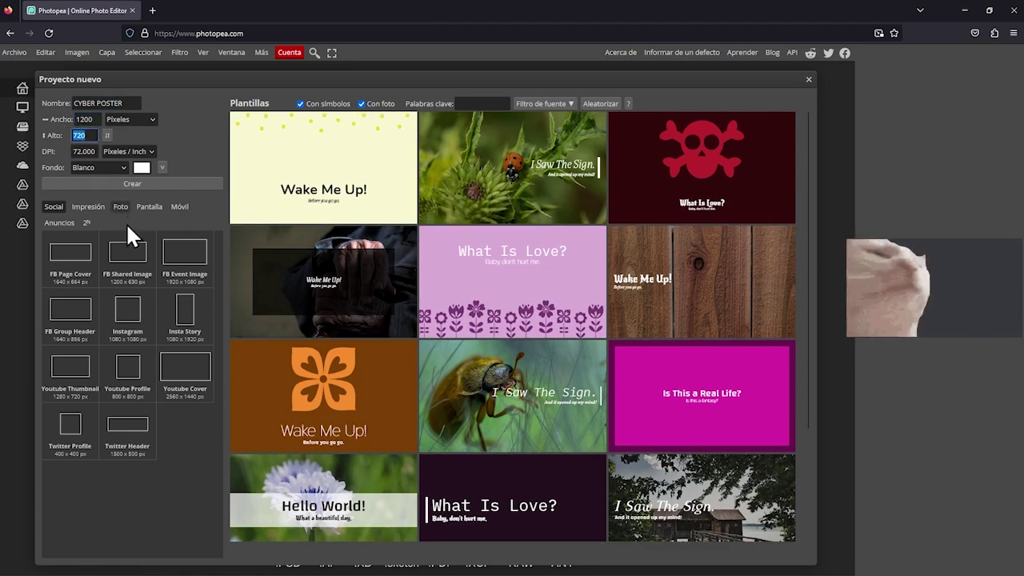
{"action": "type", "text": "1600"}
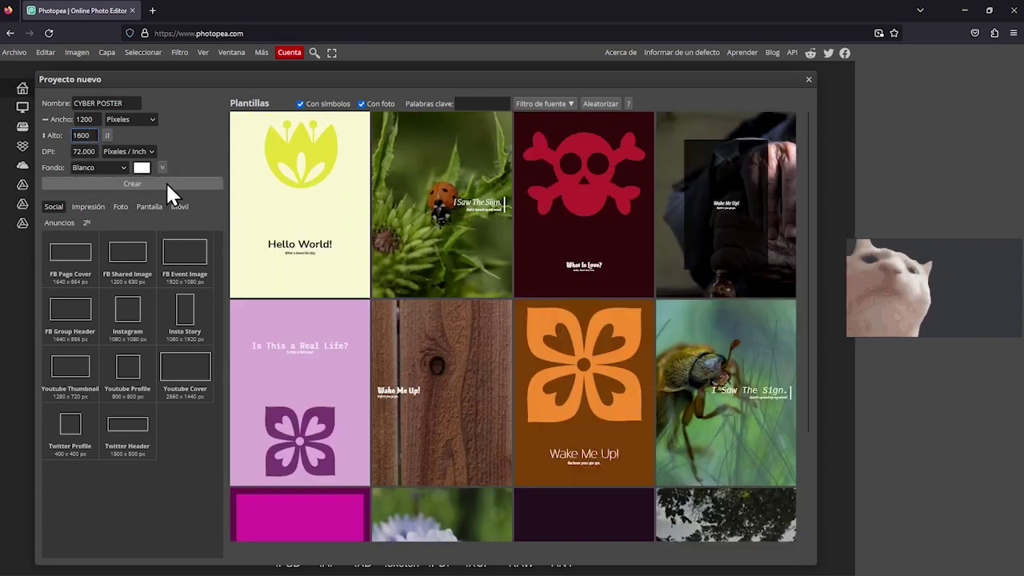
{"action": "left_click", "coordinate": [167, 184]}
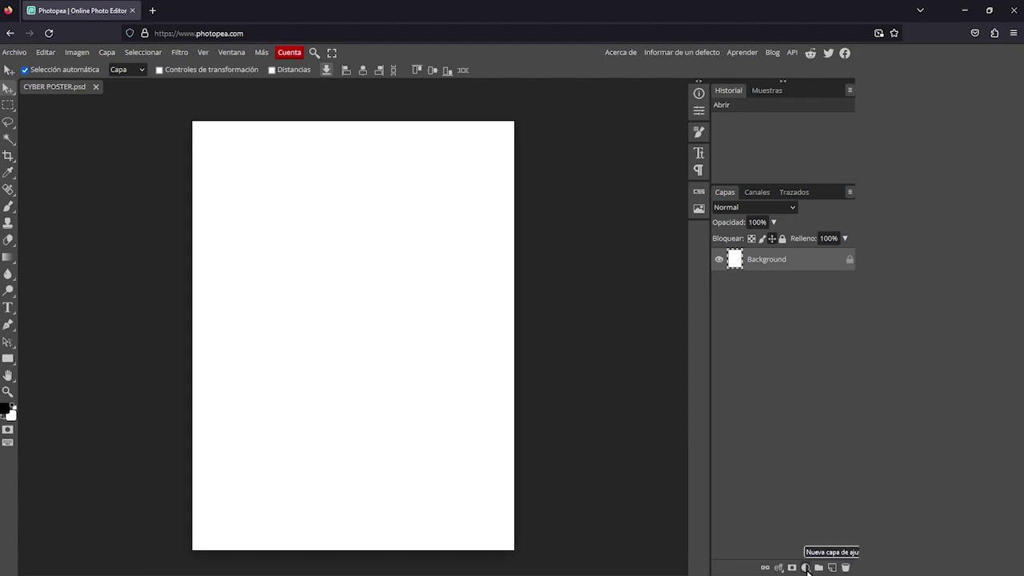
- Add a solid colour fill layer in blue hex 5574b7 over the whole canvas
{"action": "left_click", "coordinate": [806, 567]}
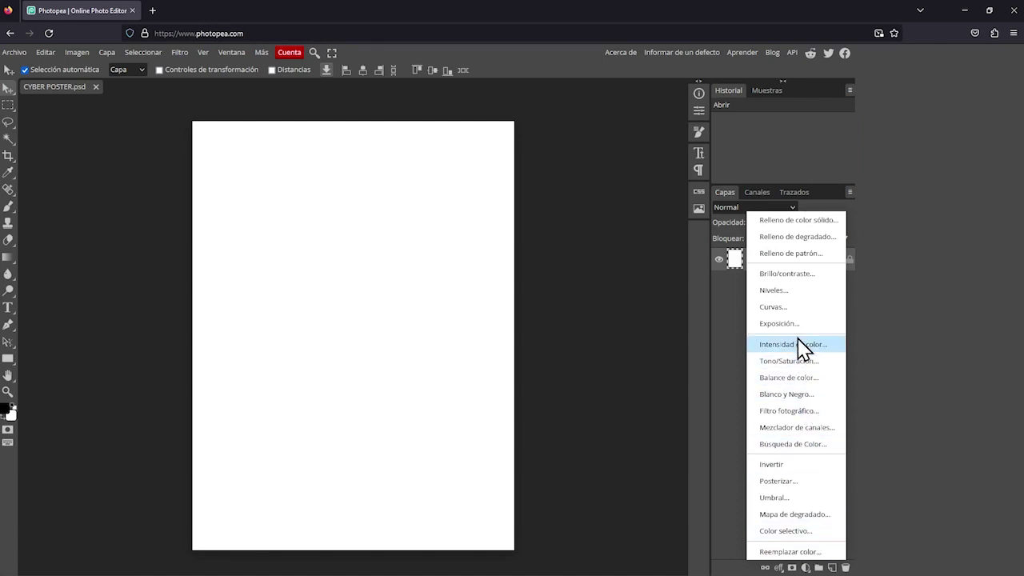
{"action": "left_click", "coordinate": [796, 223]}
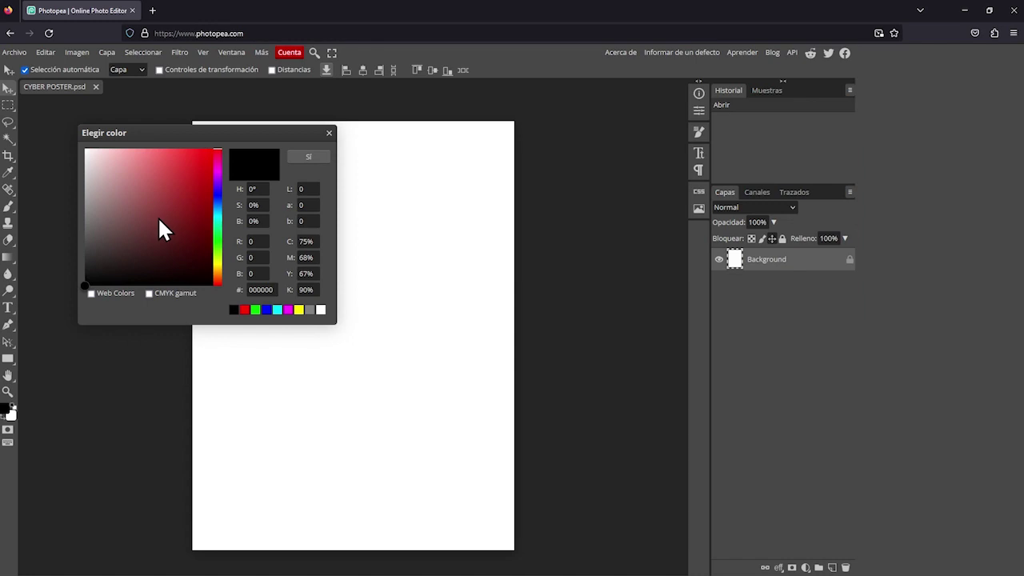
{"action": "mouse_move", "coordinate": [174, 176]}
{"action": "left_mouse_down"}
{"action": "mouse_move", "coordinate": [169, 191]}
{"action": "mouse_move", "coordinate": [169, 175]}
{"action": "mouse_move", "coordinate": [217, 197]}
{"action": "mouse_move", "coordinate": [191, 214]}
{"action": "mouse_move", "coordinate": [185, 162]}
{"action": "left_mouse_up"}
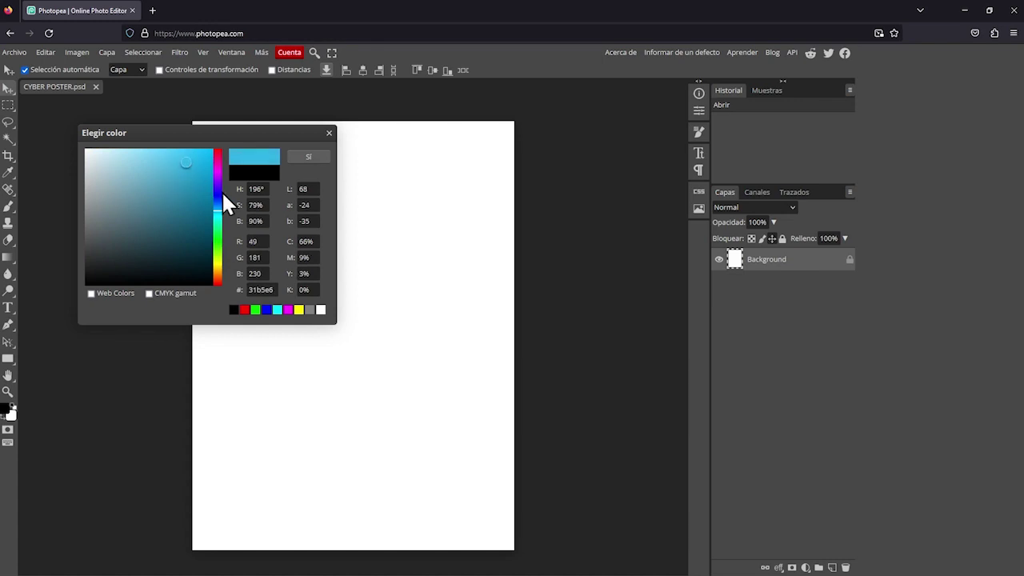
{"action": "left_click_drag", "start_coordinate": [272, 290], "coordinate": [242, 290]}
{"action": "type", "text": "5574"}
{"action": "type", "text": "b"}
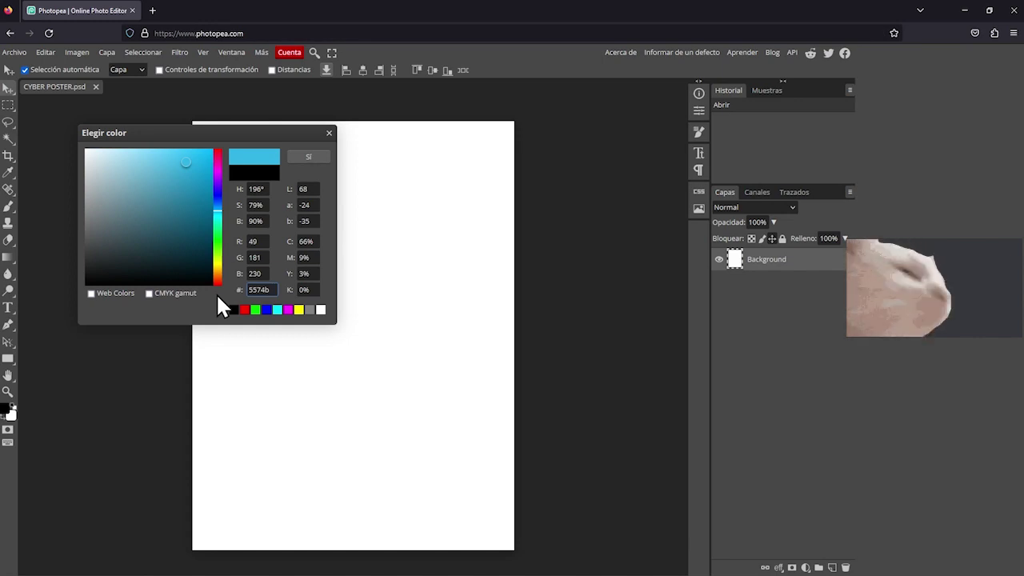
{"action": "type", "text": "7"}
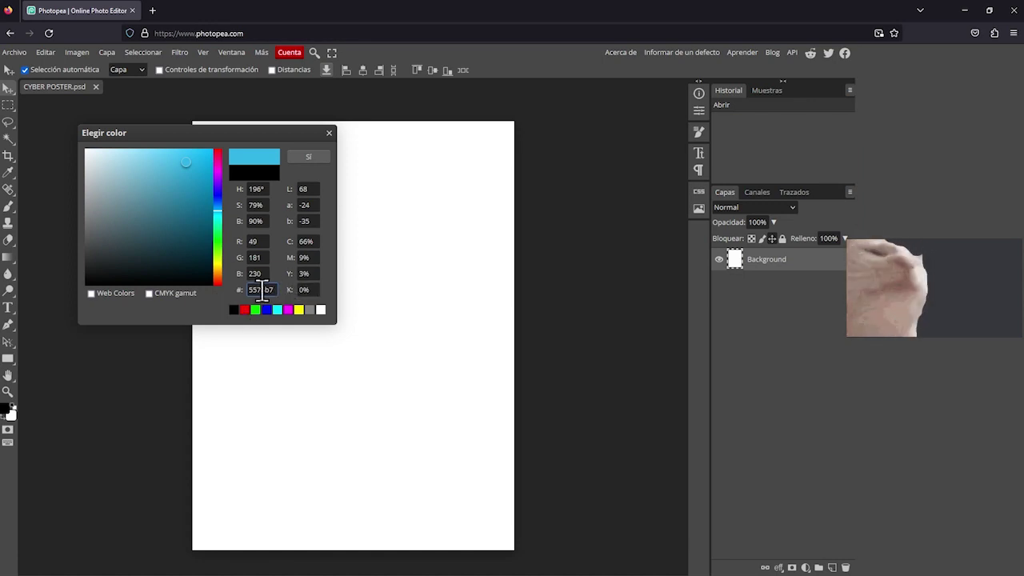
{"action": "left_click", "coordinate": [309, 155]}
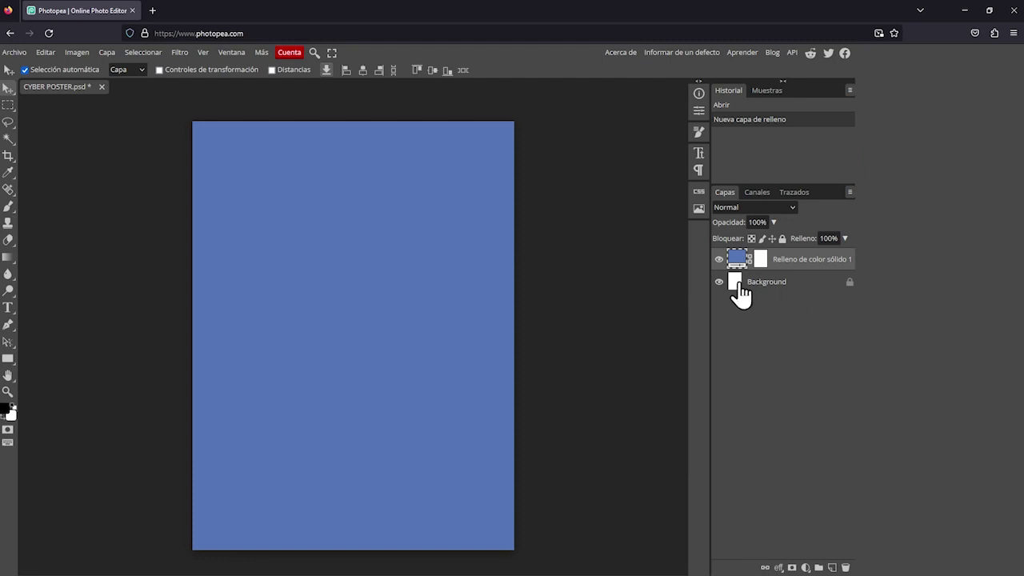
- Trash the white Background layer and name the remaining blue fill layer BG
{"action": "left_click_drag", "start_coordinate": [794, 286], "coordinate": [819, 422]}
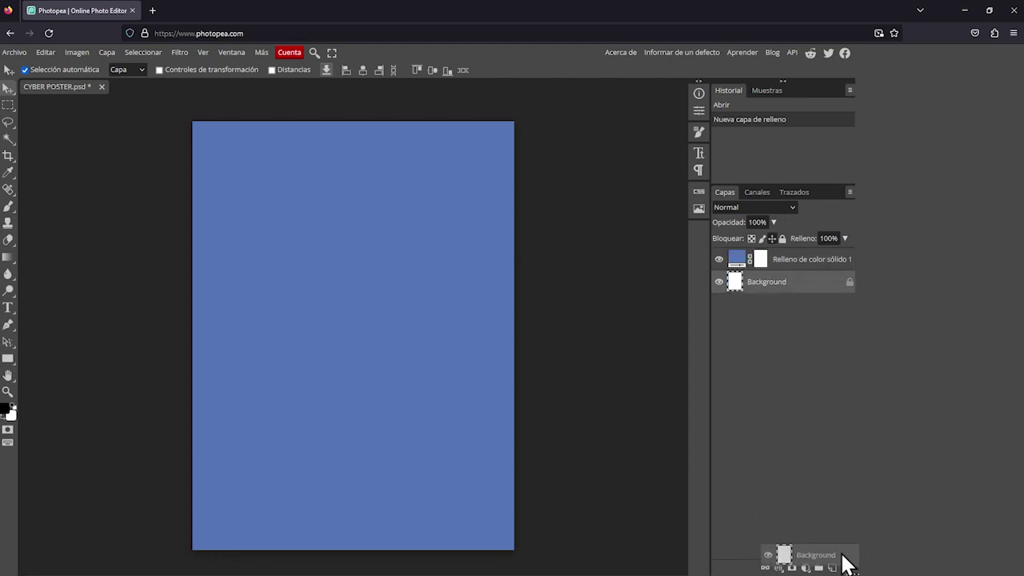
{"action": "left_click_drag", "start_coordinate": [819, 424], "coordinate": [844, 564]}
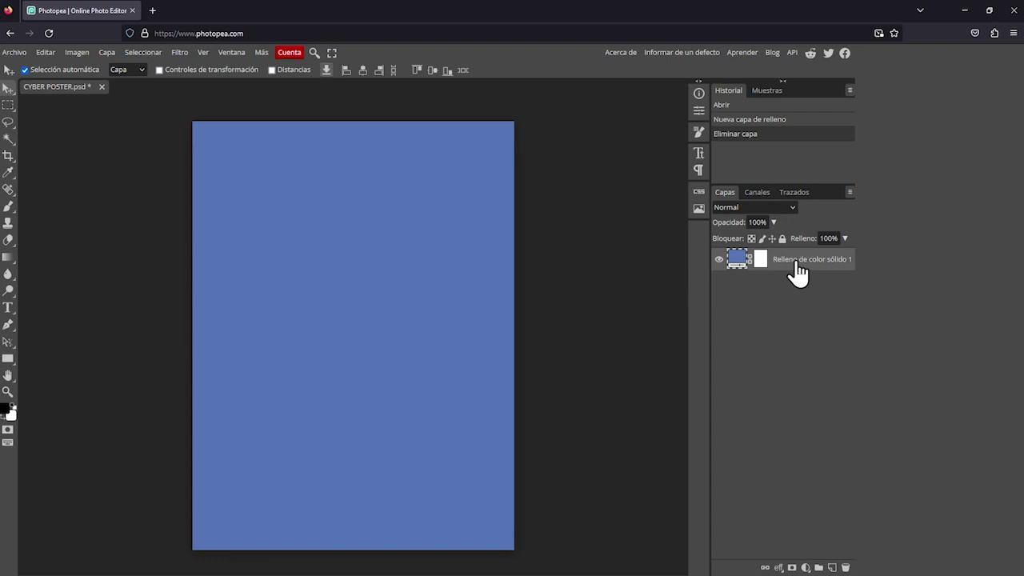
{"action": "double_click", "coordinate": [795, 261]}
{"action": "type", "text": "BG"}
{"action": "key", "text": "Return"}
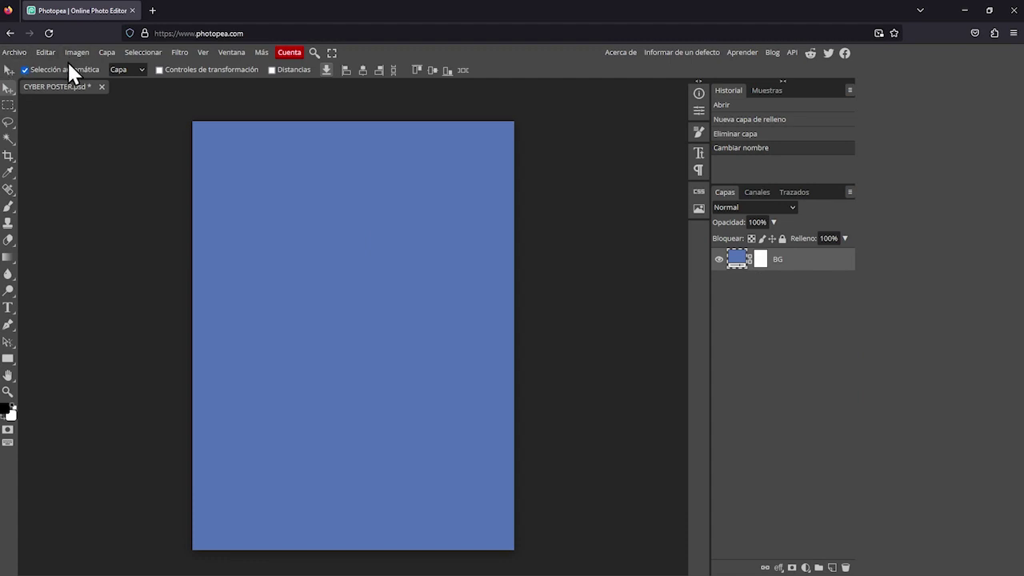
- Place 1 OVERLAY.jpg into the poster with Archivo > Abrir y colocar
{"action": "left_click", "coordinate": [13, 54]}
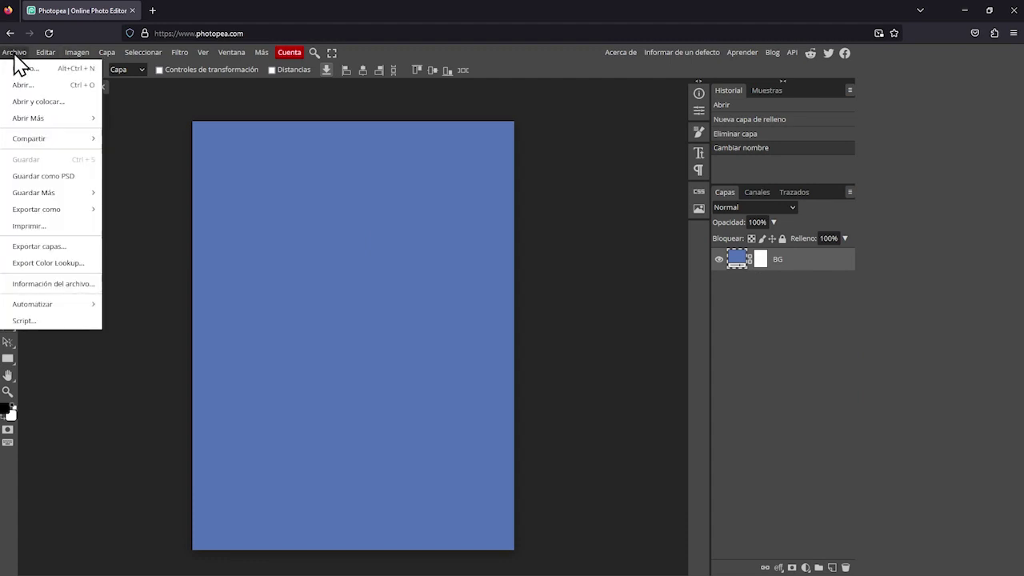
{"action": "left_click", "coordinate": [88, 104]}
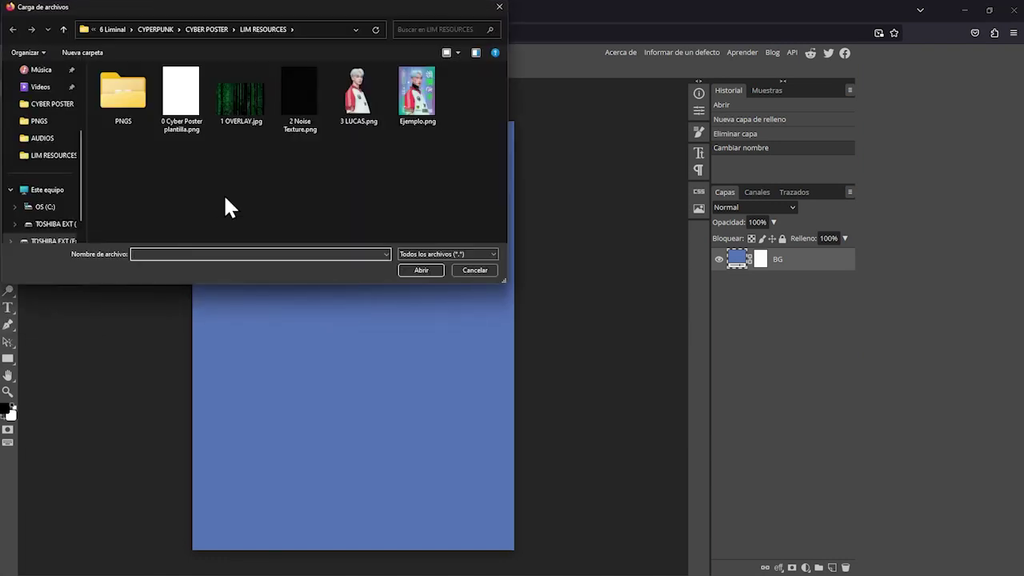
{"action": "left_click", "coordinate": [240, 91]}
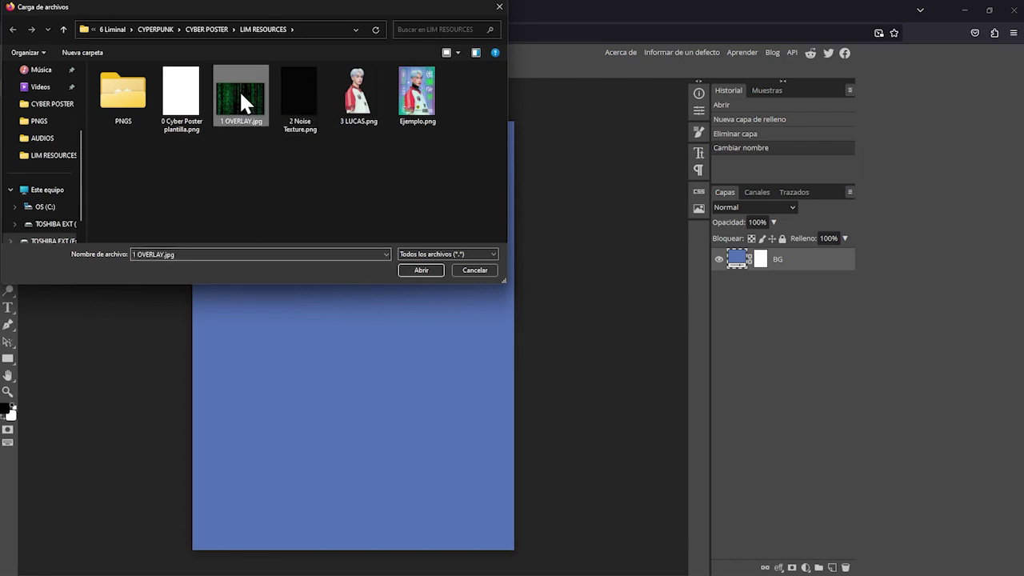
{"action": "left_click", "coordinate": [411, 272]}
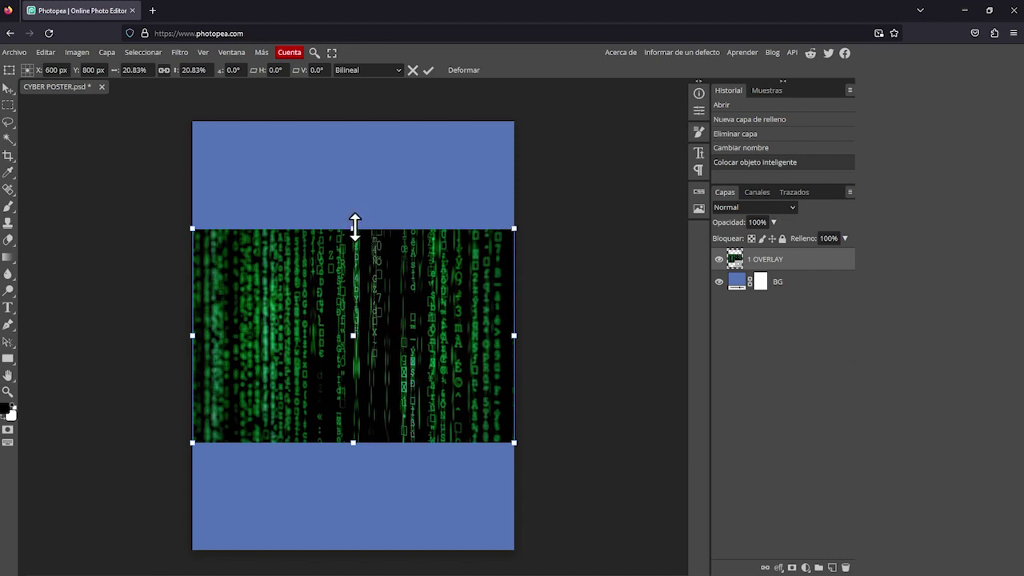
- Scale the 1 OVERLAY layer up to about 42.14% so it covers the canvas, and commit
{"action": "mouse_move", "coordinate": [513, 229]}
{"action": "left_mouse_down"}
{"action": "mouse_move", "coordinate": [604, 158]}
{"action": "mouse_move", "coordinate": [640, 114]}
{"action": "left_mouse_up"}
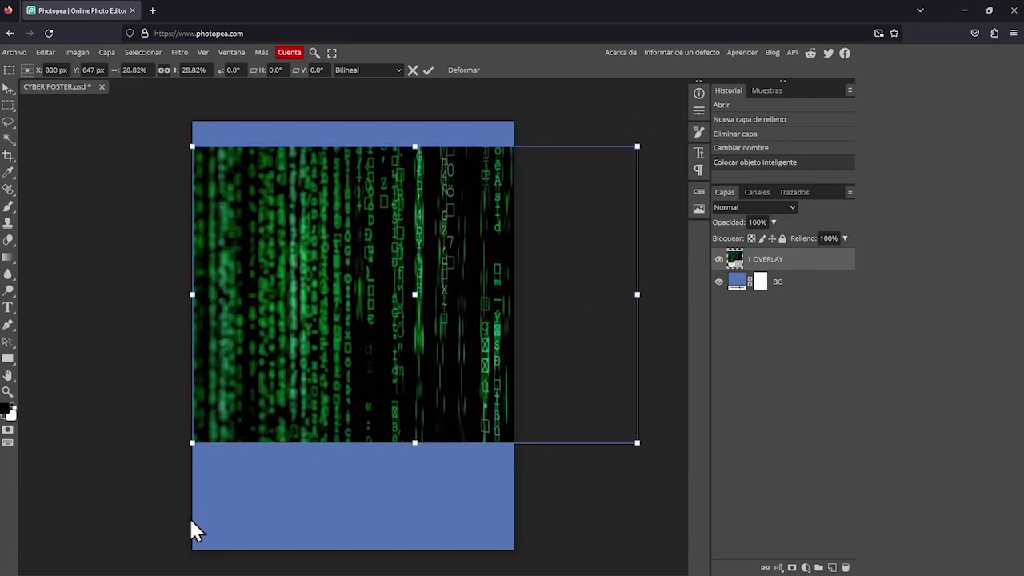
{"action": "left_click_drag", "start_coordinate": [192, 442], "coordinate": [56, 532]}
{"action": "scroll", "coordinate": [292, 379], "scroll_direction": "down", "scroll_amount": 1}
{"action": "scroll", "coordinate": [296, 388], "scroll_direction": "down", "scroll_amount": 1}
{"action": "left_click_drag", "start_coordinate": [544, 210], "coordinate": [577, 186]}
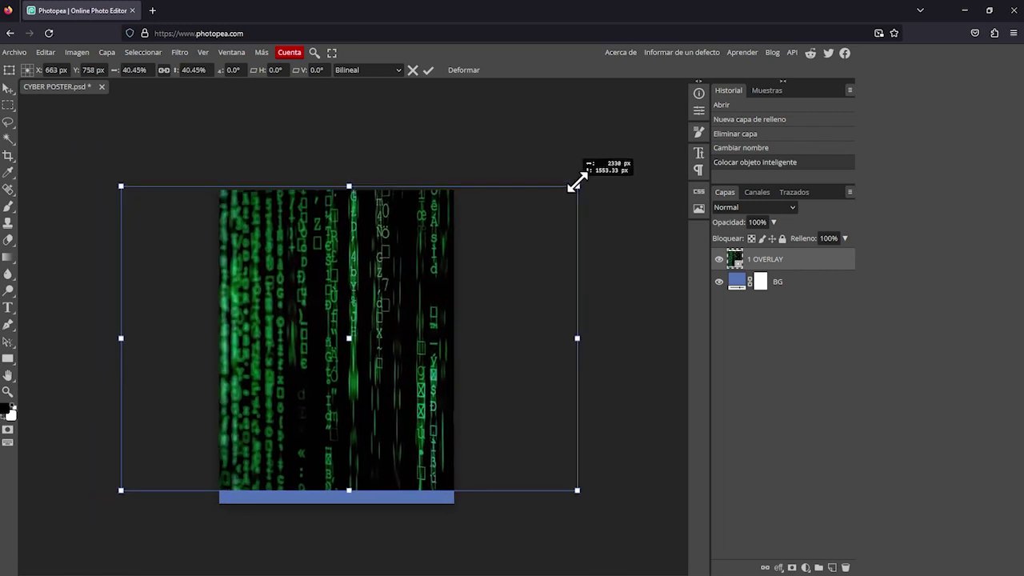
{"action": "mouse_move", "coordinate": [116, 493]}
{"action": "left_mouse_down"}
{"action": "mouse_move", "coordinate": [82, 506]}
{"action": "mouse_move", "coordinate": [102, 503]}
{"action": "left_mouse_up"}
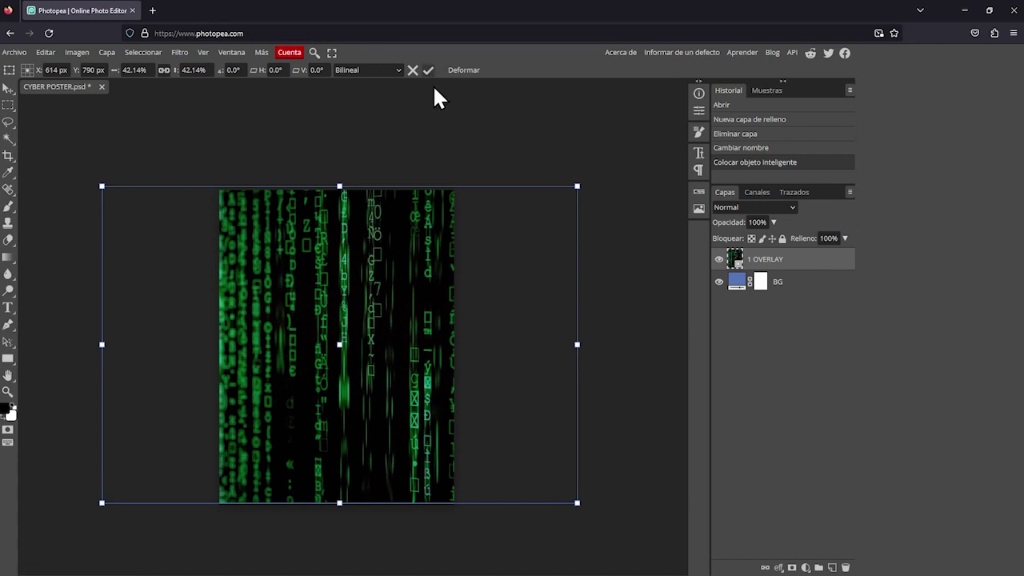
{"action": "key", "text": "Return"}
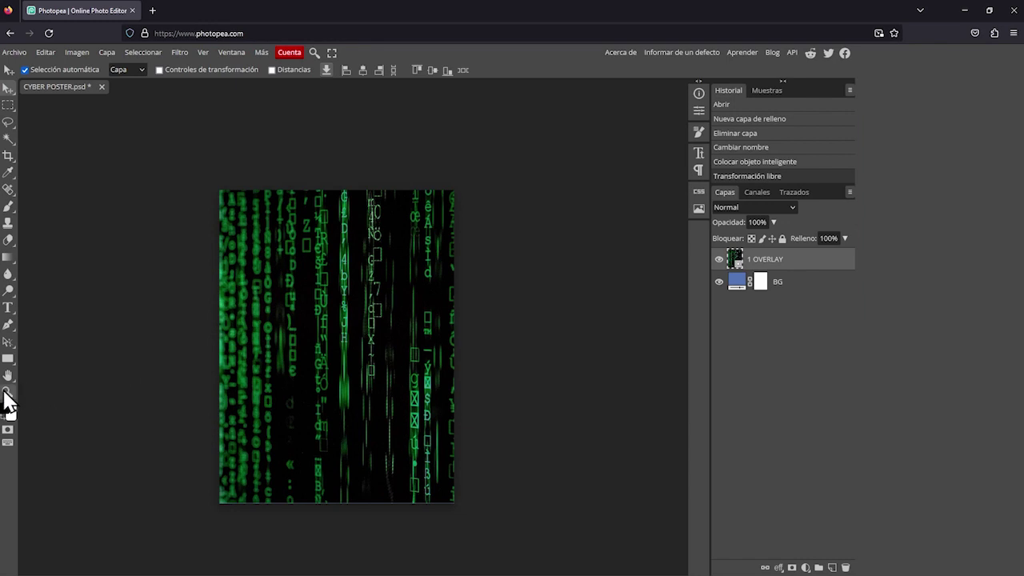
- Zoom in, zoom out and pan the view to check how the overlay fits the poster
{"action": "left_click", "coordinate": [8, 392]}
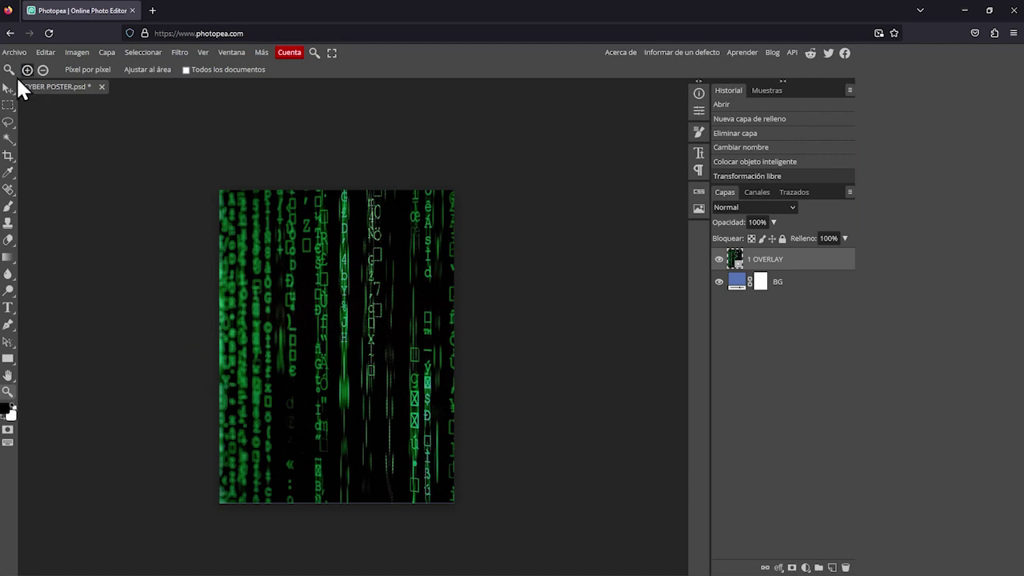
{"action": "left_click", "coordinate": [346, 311]}
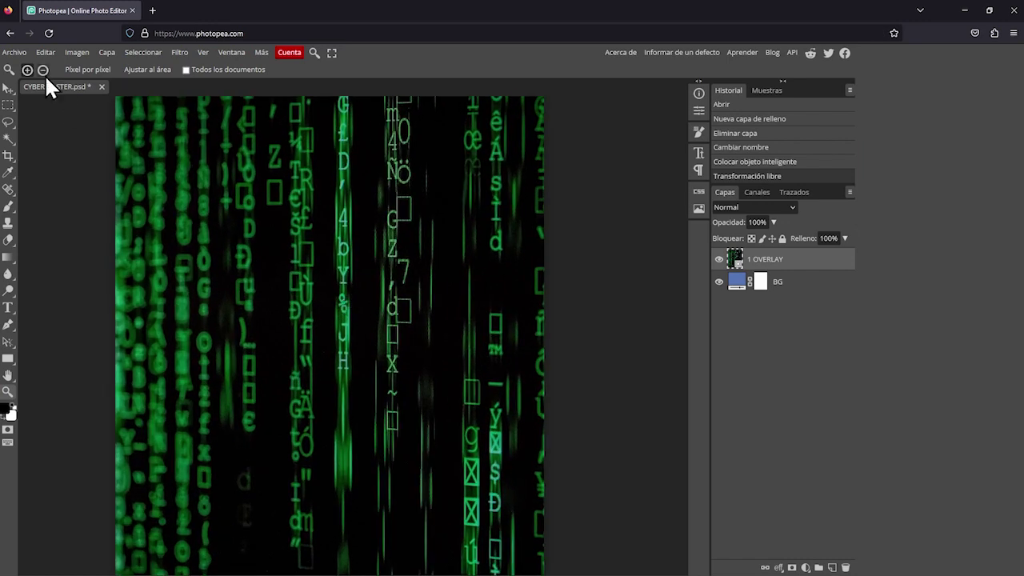
{"action": "left_click", "coordinate": [44, 70]}
{"action": "left_click", "coordinate": [395, 244]}
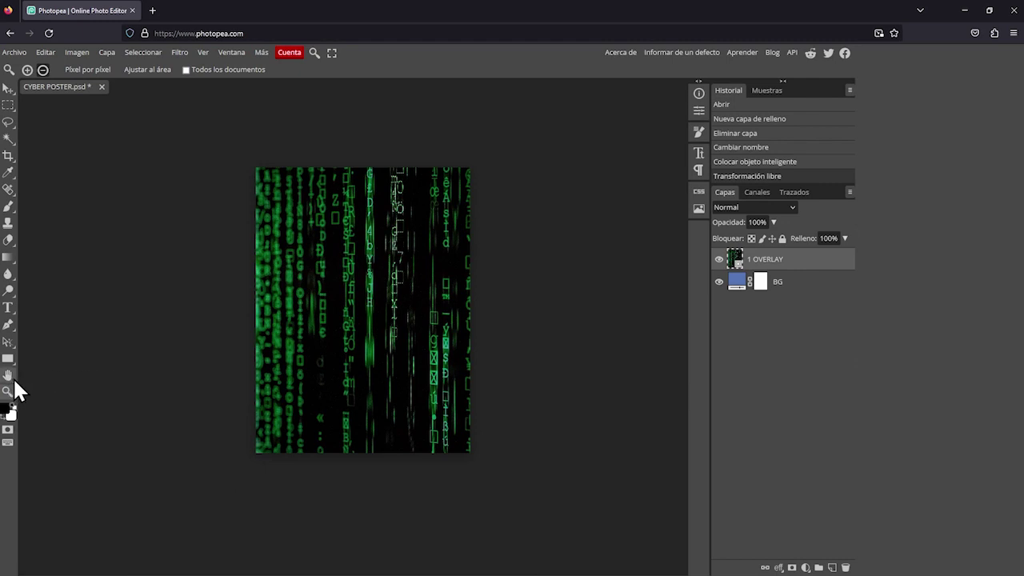
{"action": "left_click", "coordinate": [11, 381]}
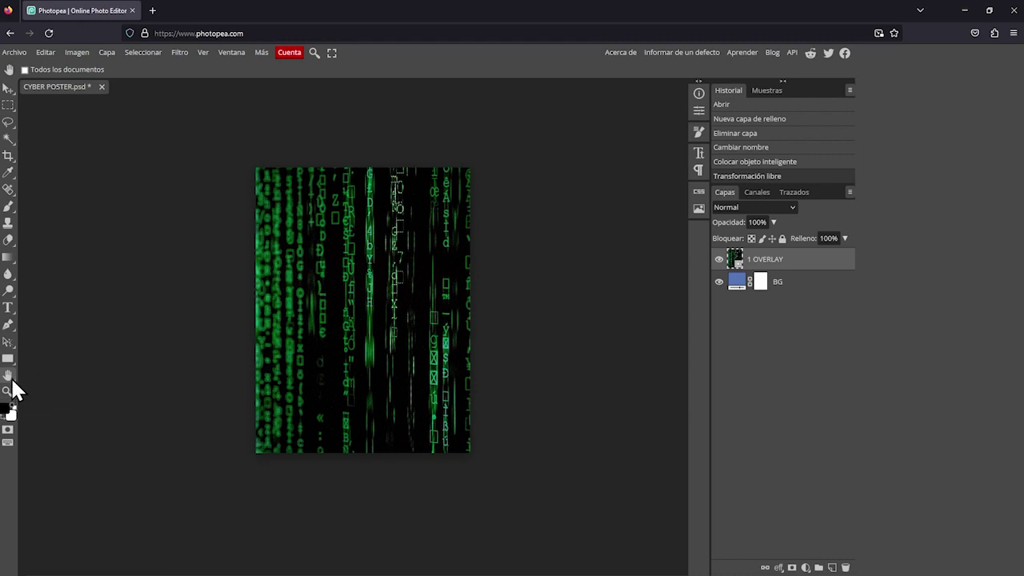
{"action": "mouse_move", "coordinate": [356, 274]}
{"action": "left_mouse_down"}
{"action": "mouse_move", "coordinate": [273, 240]}
{"action": "mouse_move", "coordinate": [367, 264]}
{"action": "left_mouse_up"}
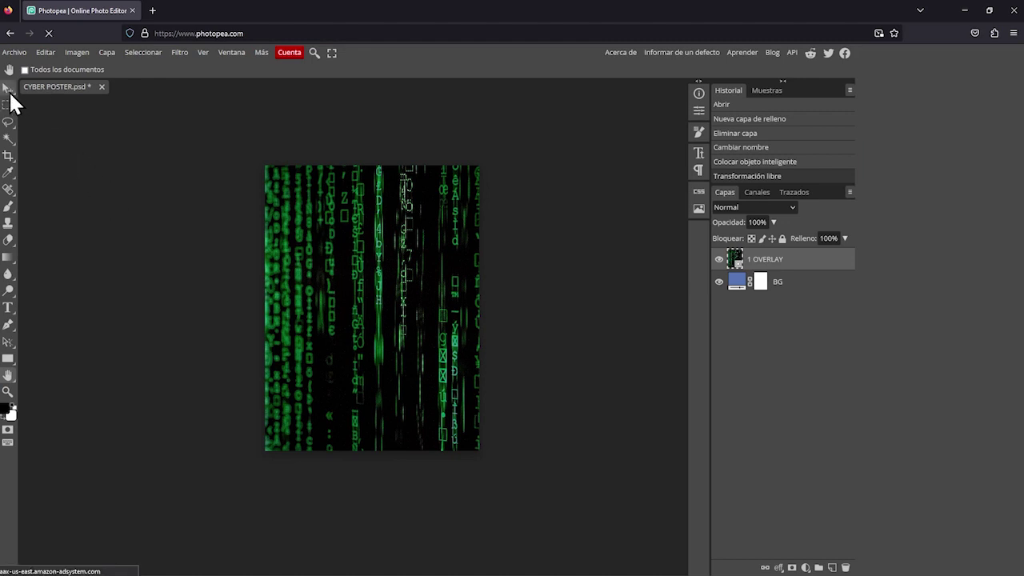
- Move the overlay layer down so no blue BG strip shows at the bottom
{"action": "left_click", "coordinate": [9, 93]}
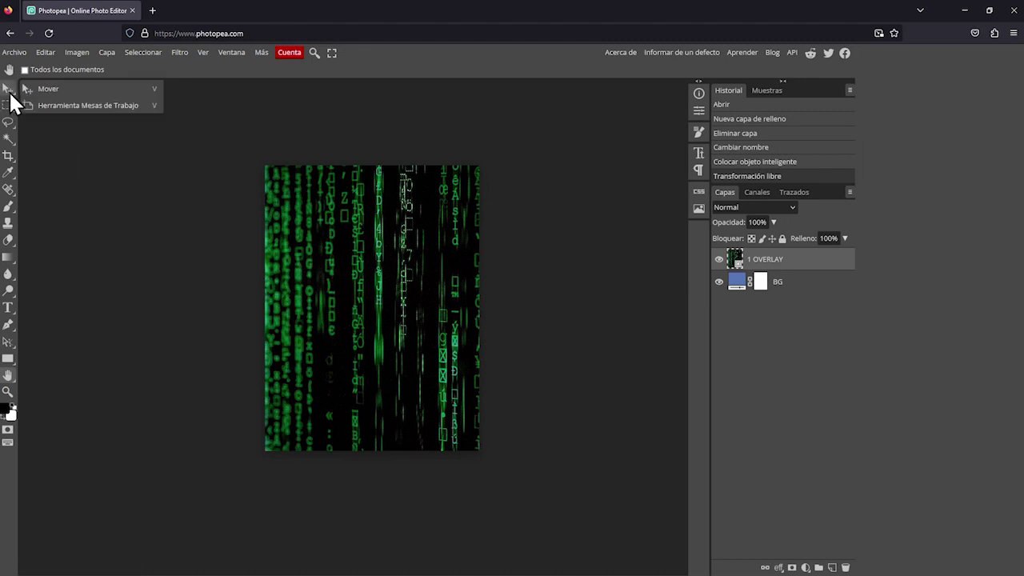
{"action": "left_click", "coordinate": [103, 87]}
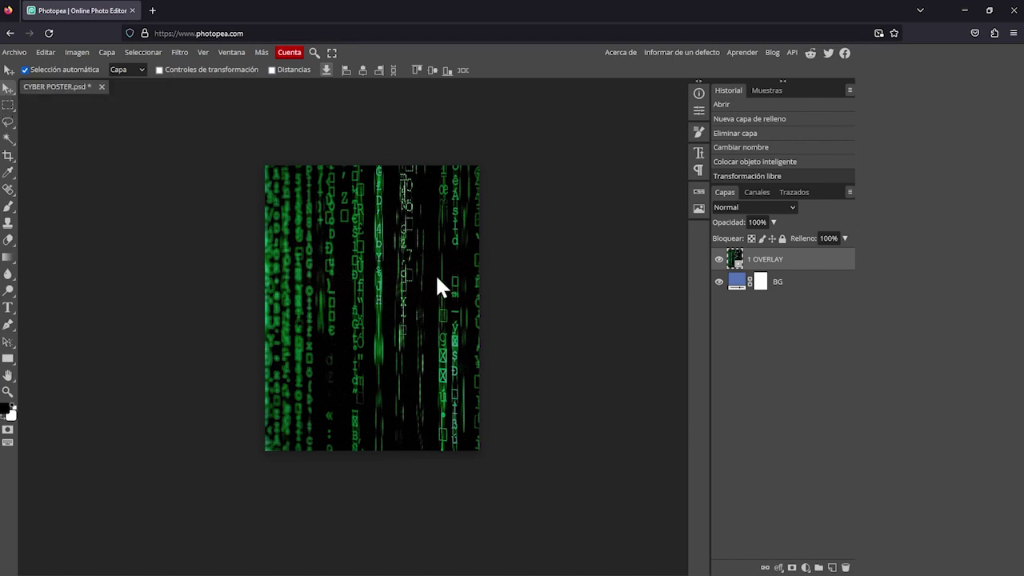
{"action": "key", "text": "shift+Up"}
{"action": "key", "text": "shift+Up"}
{"action": "key", "text": "shift+Up"}
{"action": "left_click_drag", "start_coordinate": [378, 302], "coordinate": [373, 304]}
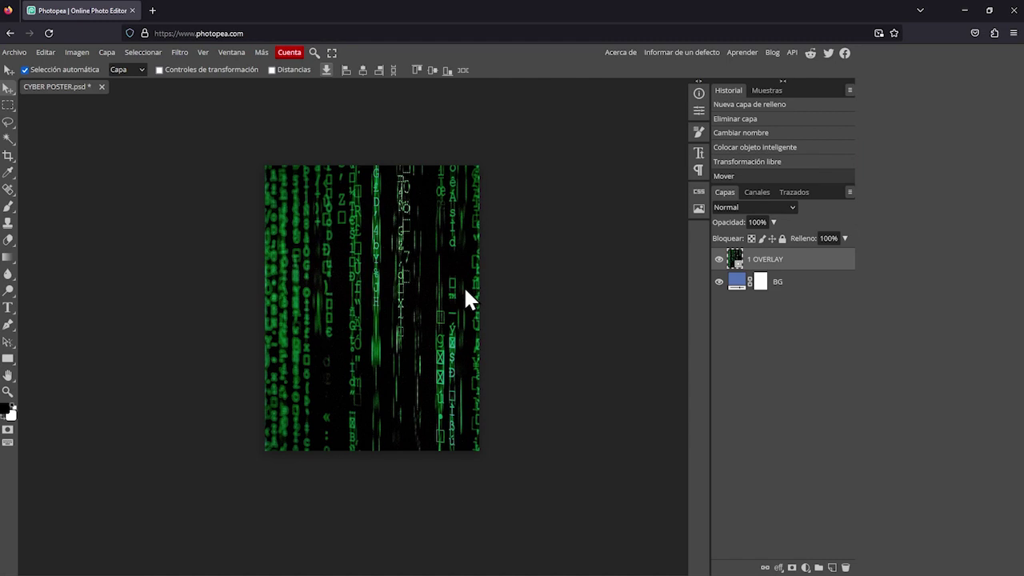
{"action": "key", "text": "ctrl+plus"}
{"action": "left_click_drag", "start_coordinate": [464, 298], "coordinate": [450, 278]}
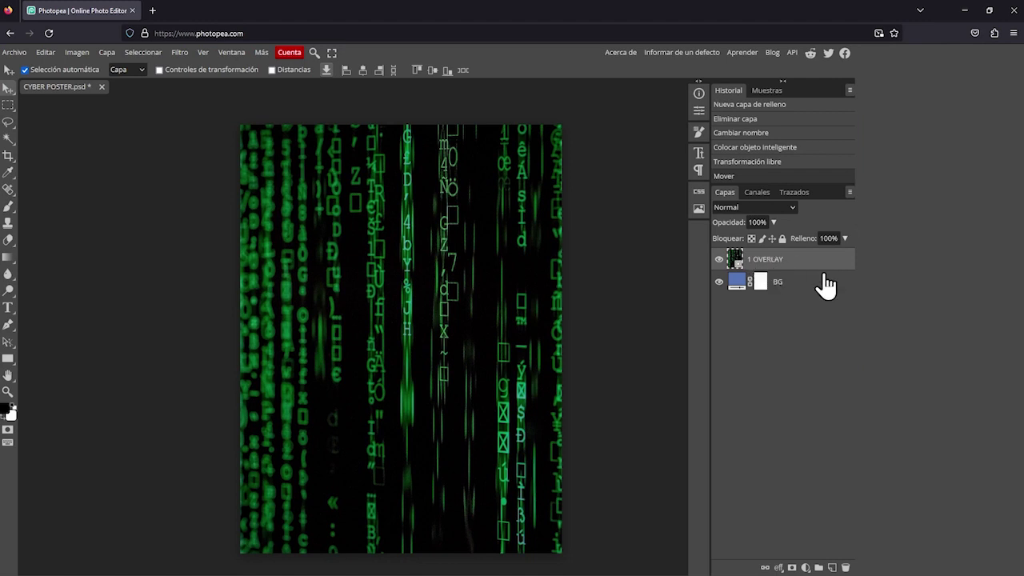
- Rename the 1 OVERLAY layer to CYBER
{"action": "double_click", "coordinate": [768, 259]}
{"action": "type", "text": "CYBER"}
{"action": "key", "text": "Return"}
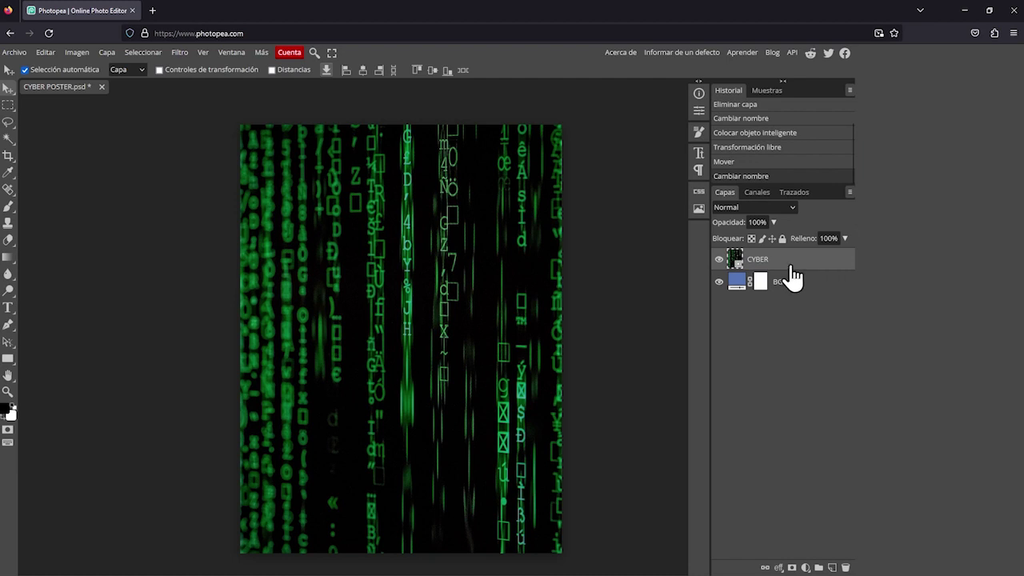
- Set CYBER's blend mode to Trama and add a Tono/Saturación adjustment layer above it
{"action": "left_click", "coordinate": [790, 210]}
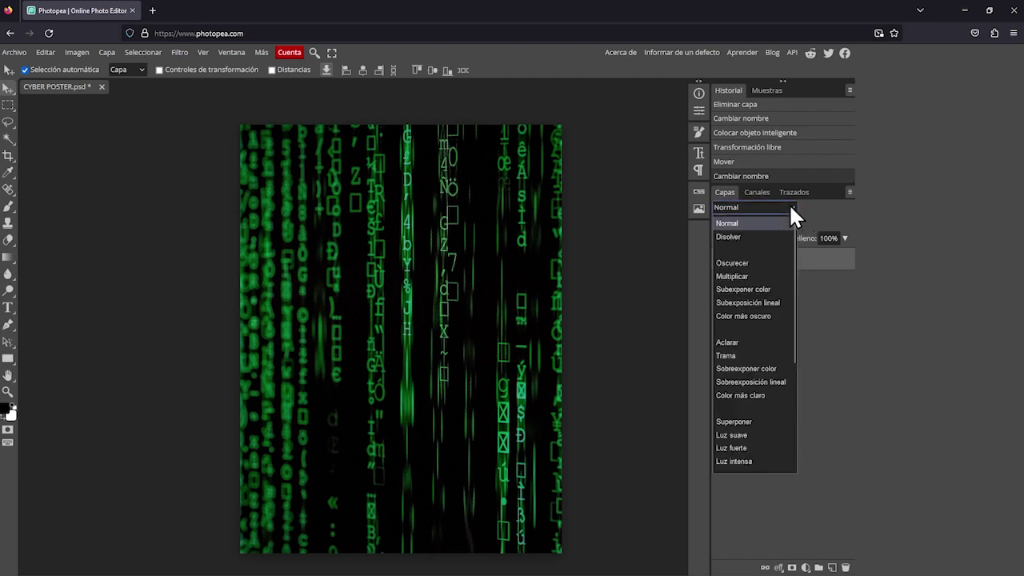
{"action": "left_click", "coordinate": [762, 360]}
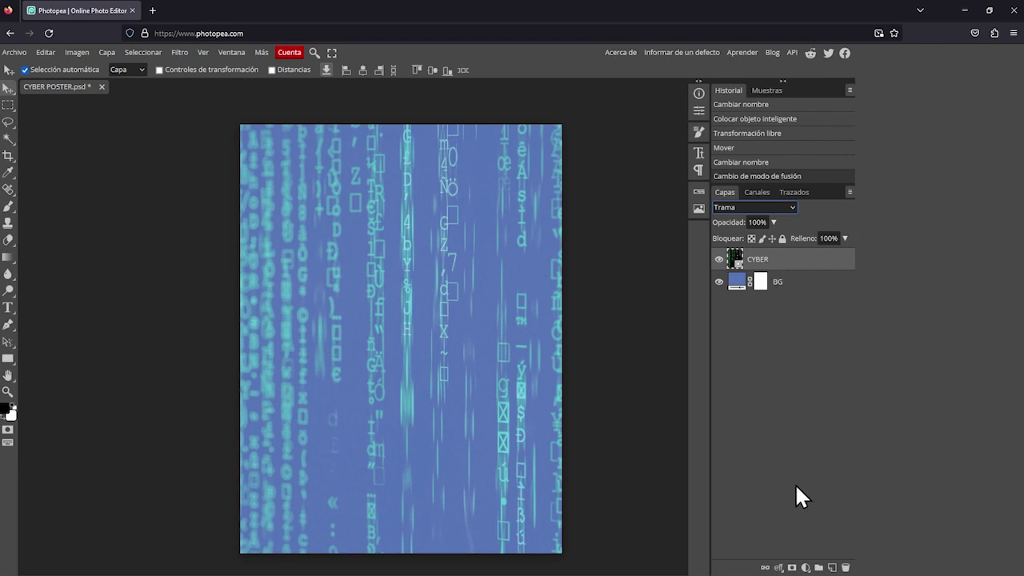
{"action": "left_click", "coordinate": [806, 568]}
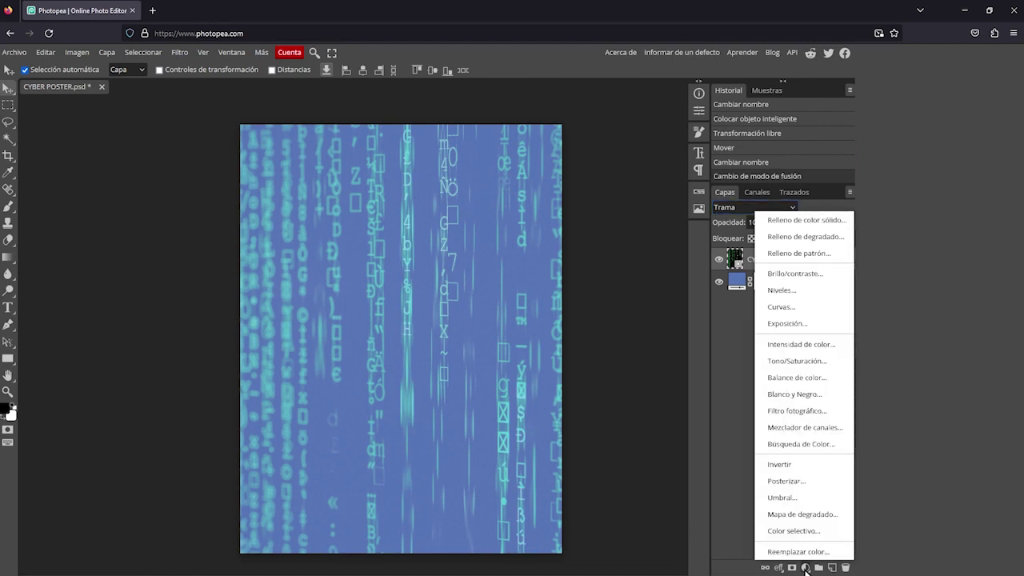
{"action": "left_click", "coordinate": [835, 362]}
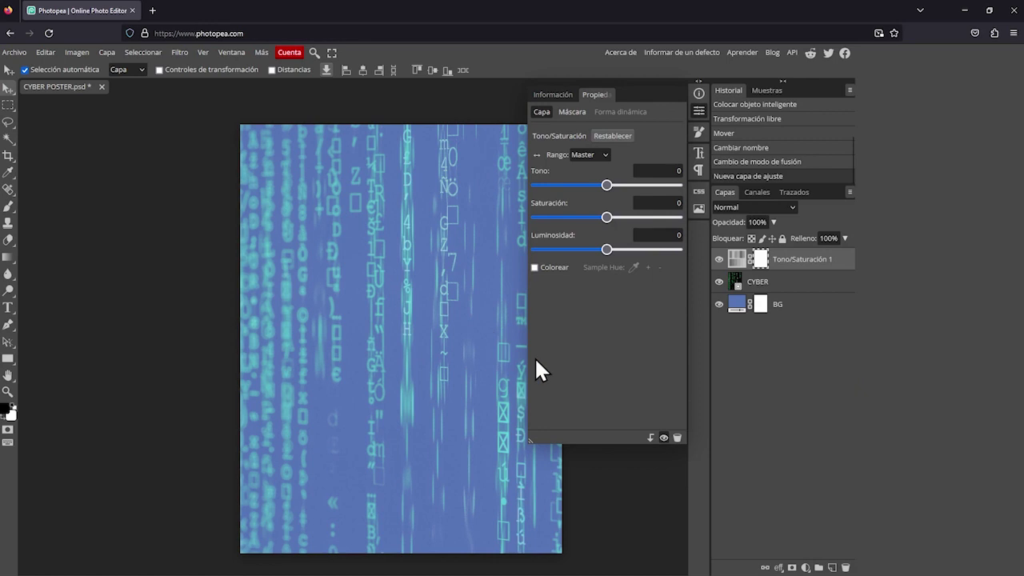
- Clip Tono/Saturación 1 to CYBER and set Tono 11, Saturación 44, Luminosidad -13
{"action": "left_click", "coordinate": [650, 439]}
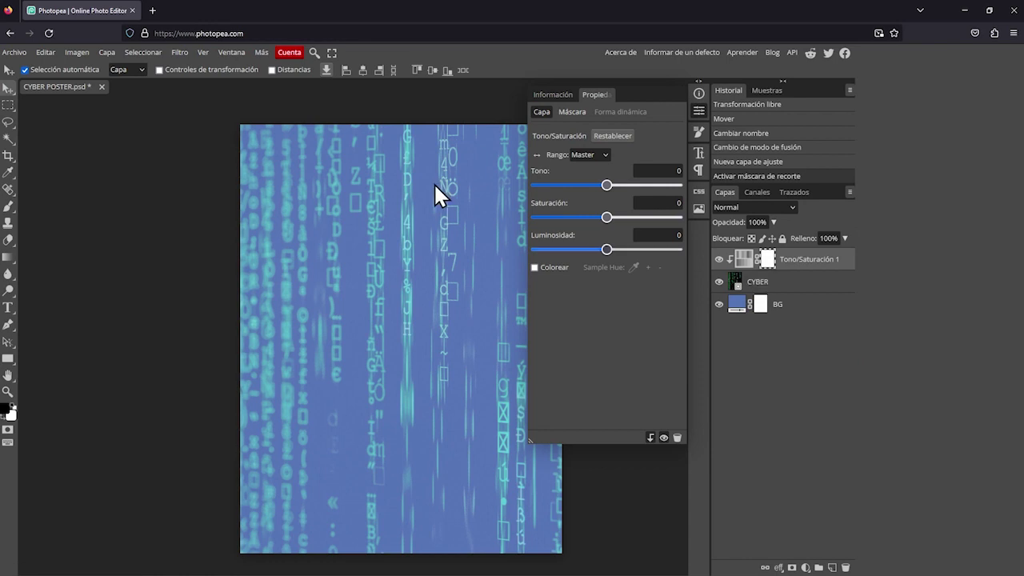
{"action": "left_click", "coordinate": [659, 170]}
{"action": "left_click_drag", "start_coordinate": [613, 184], "coordinate": [633, 185]}
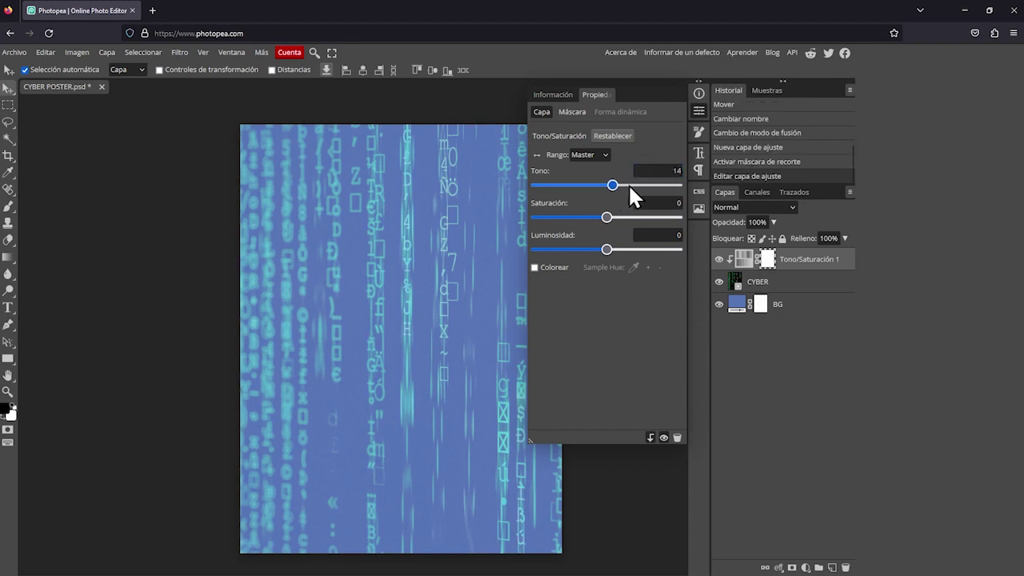
{"action": "left_click_drag", "start_coordinate": [606, 217], "coordinate": [581, 217]}
{"action": "mouse_move", "coordinate": [606, 250]}
{"action": "left_mouse_down"}
{"action": "mouse_move", "coordinate": [632, 249]}
{"action": "mouse_move", "coordinate": [601, 248]}
{"action": "left_mouse_up"}
{"action": "double_click", "coordinate": [679, 171]}
{"action": "type", "text": "11"}
{"action": "double_click", "coordinate": [664, 204]}
{"action": "type", "text": "44"}
{"action": "double_click", "coordinate": [675, 234]}
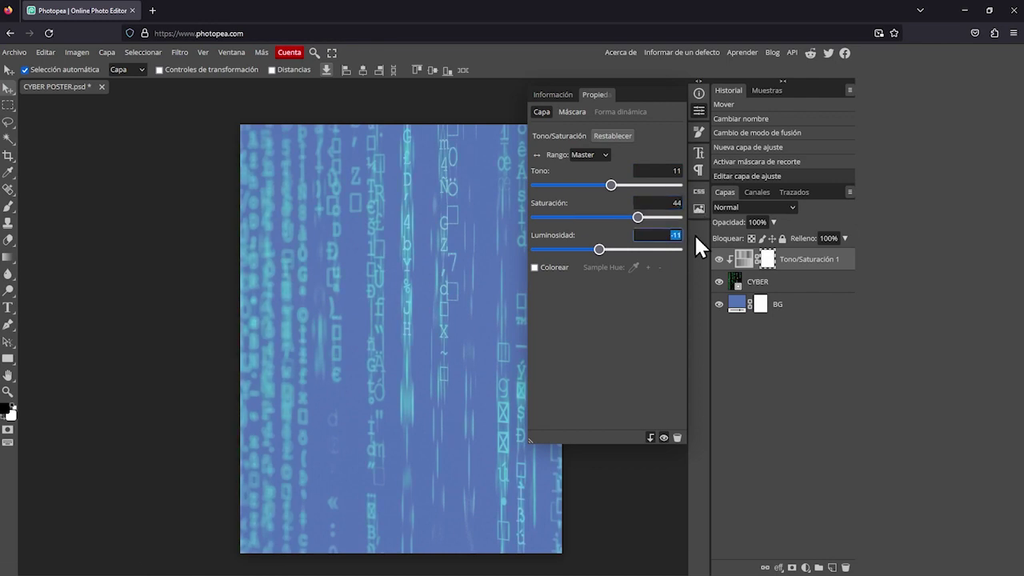
{"action": "type", "text": "-13"}
{"action": "key", "text": "Return"}
- Turn on Colorear and re-enter Tono 11, Saturación 44, Luminosidad -13 to tint the code pinkish
{"action": "left_click", "coordinate": [535, 267]}
{"action": "left_click", "coordinate": [535, 267]}
{"action": "left_click", "coordinate": [534, 267]}
{"action": "left_click", "coordinate": [660, 170]}
{"action": "type", "text": "11"}
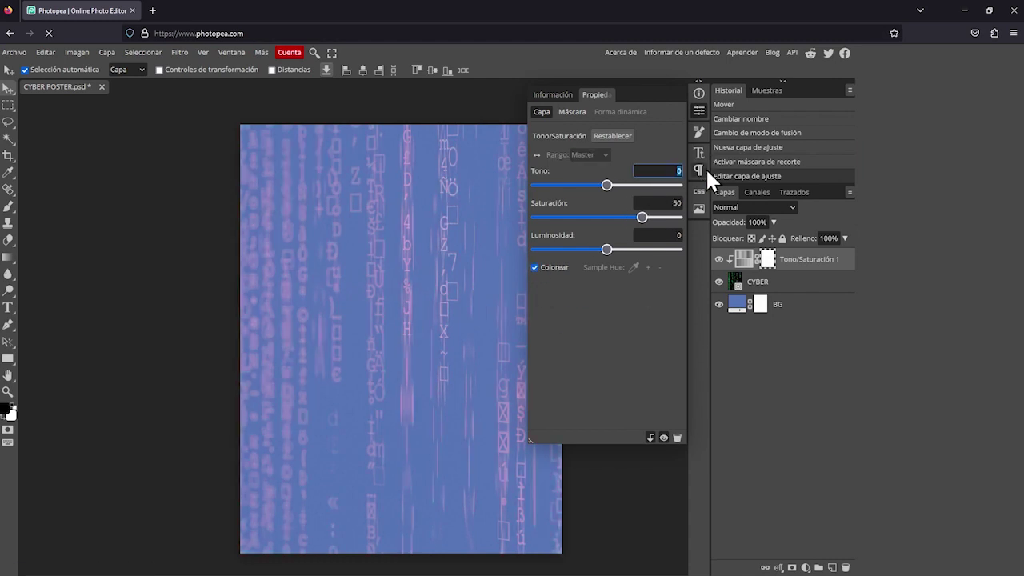
{"action": "left_click", "coordinate": [670, 200]}
{"action": "type", "text": "44"}
{"action": "key", "text": "Tab"}
{"action": "type", "text": "-13"}
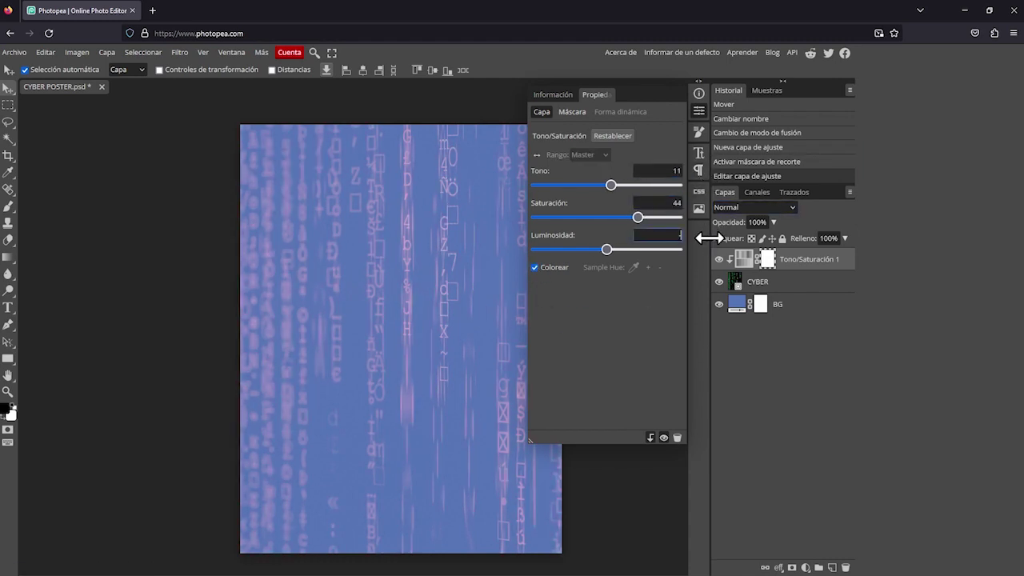
{"action": "key", "text": "Return"}
{"action": "left_click", "coordinate": [699, 114]}
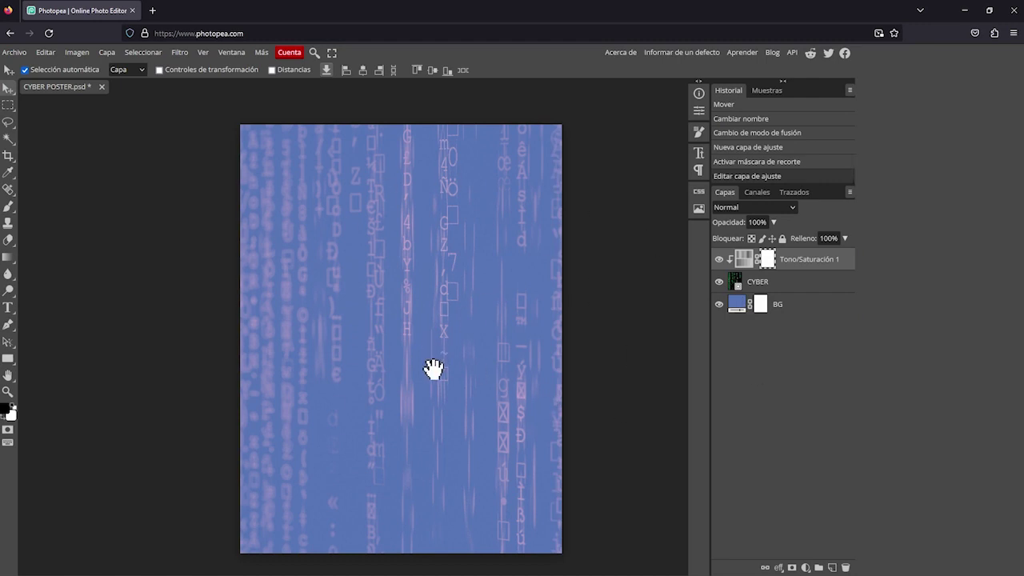
- Place the 3 LUCAS portrait image file into the poster
{"action": "left_click_drag", "start_coordinate": [435, 365], "coordinate": [432, 349]}
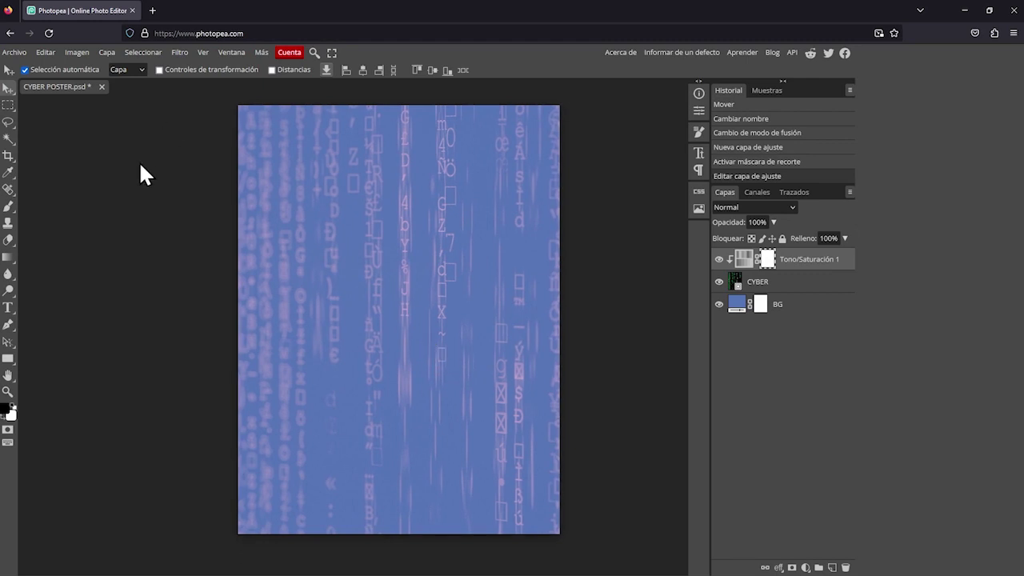
{"action": "left_click", "coordinate": [20, 54]}
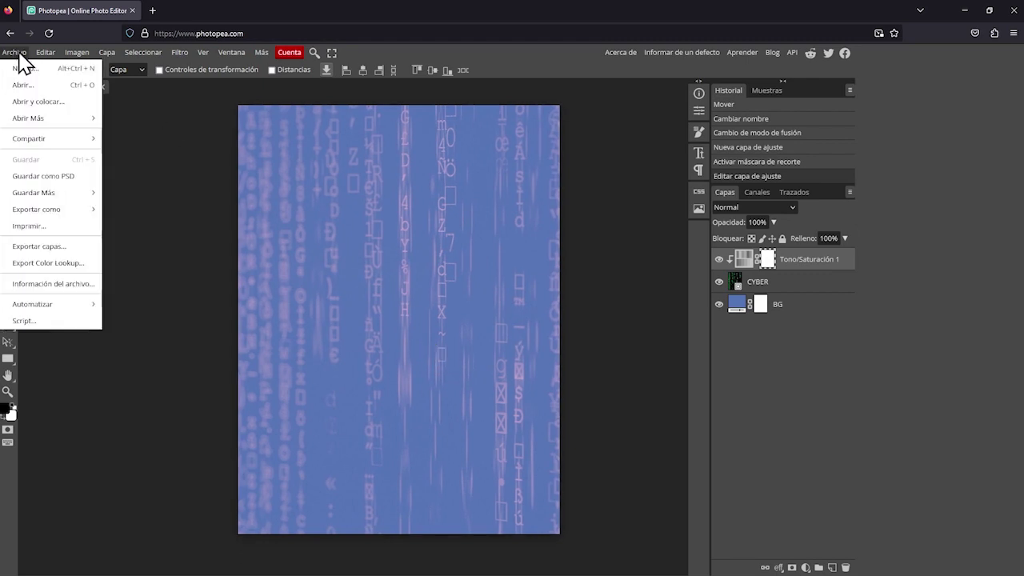
{"action": "left_click", "coordinate": [87, 103]}
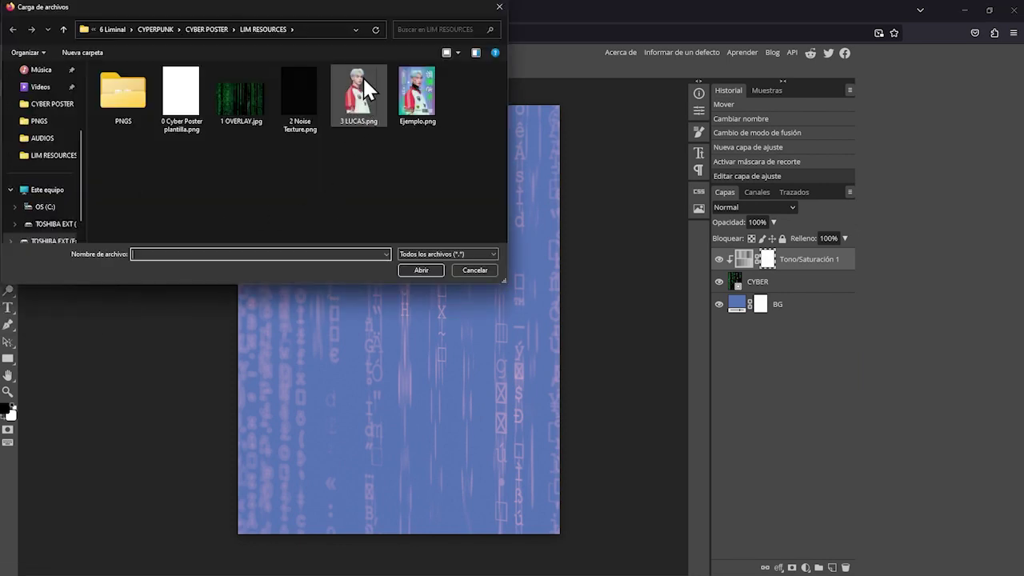
{"action": "left_click", "coordinate": [364, 100]}
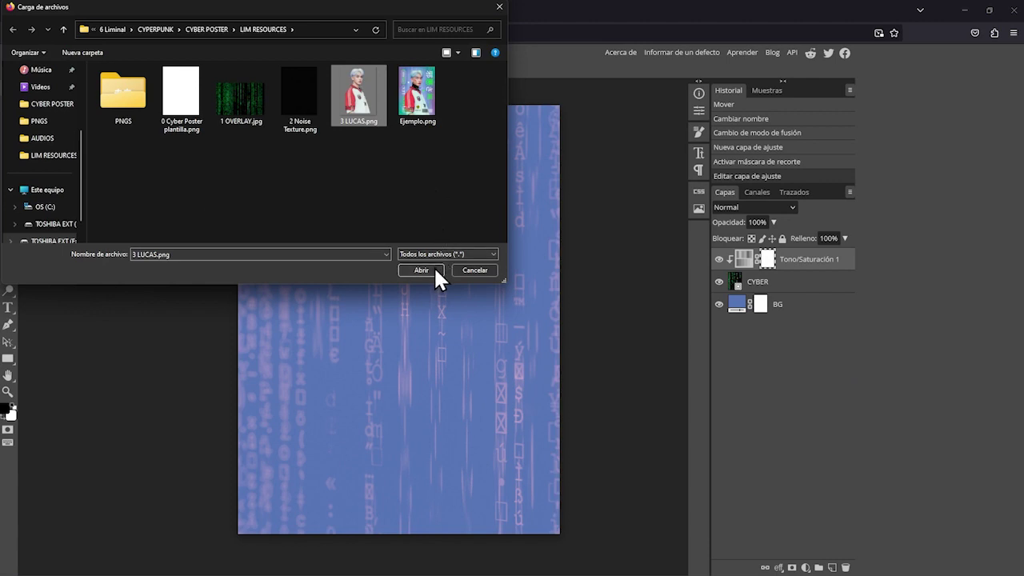
{"action": "left_click", "coordinate": [434, 269]}
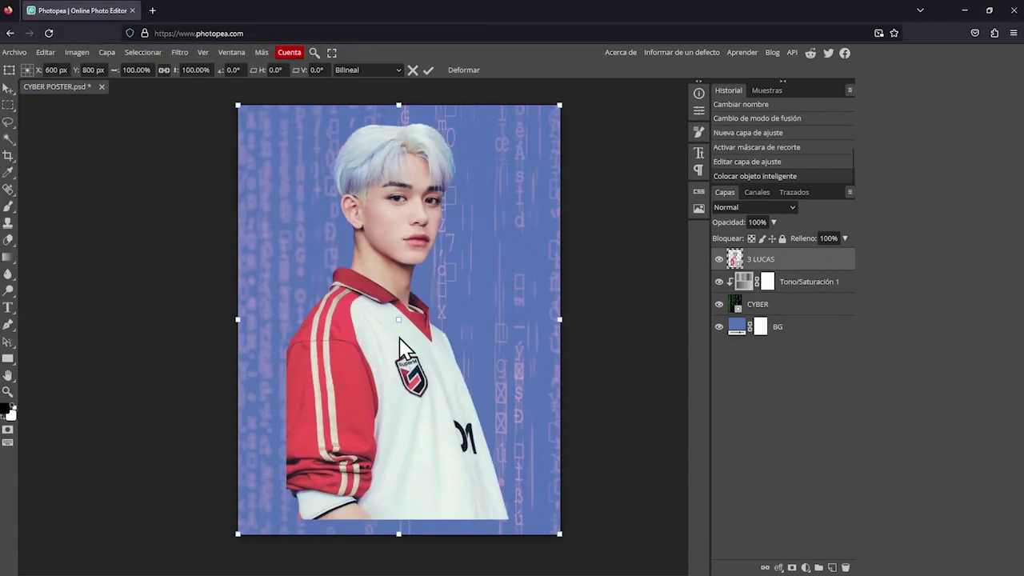
- Commit the portrait's placement and nudge it slightly right over the matrix background
{"action": "left_click_drag", "start_coordinate": [417, 393], "coordinate": [416, 387]}
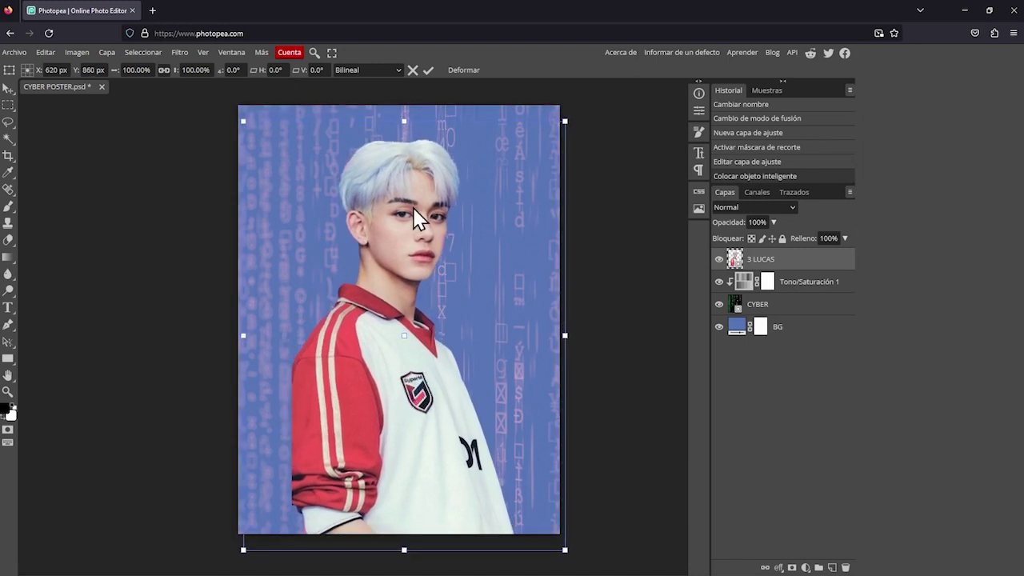
{"action": "left_click", "coordinate": [430, 69]}
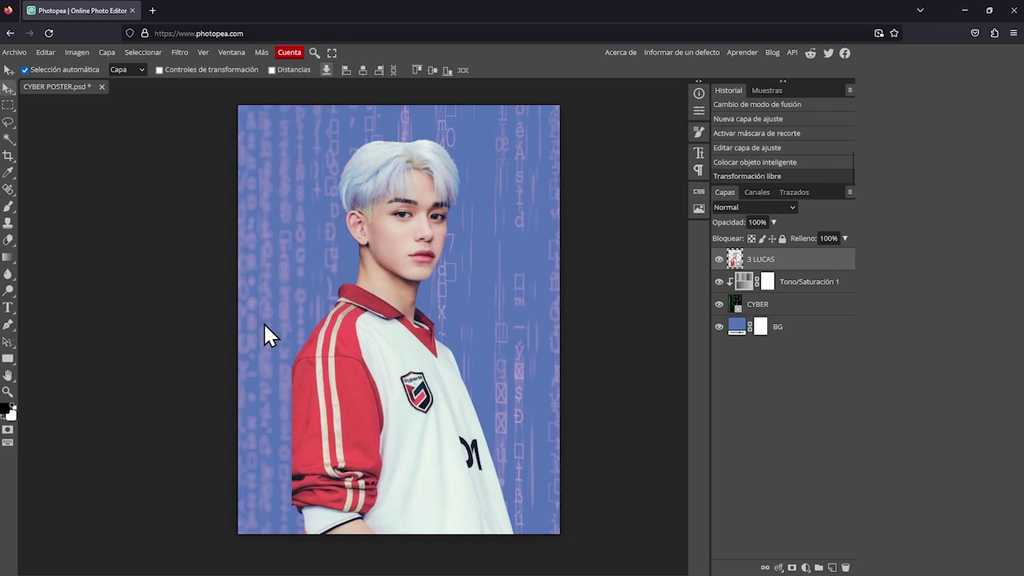
{"action": "left_click_drag", "start_coordinate": [415, 393], "coordinate": [423, 403]}
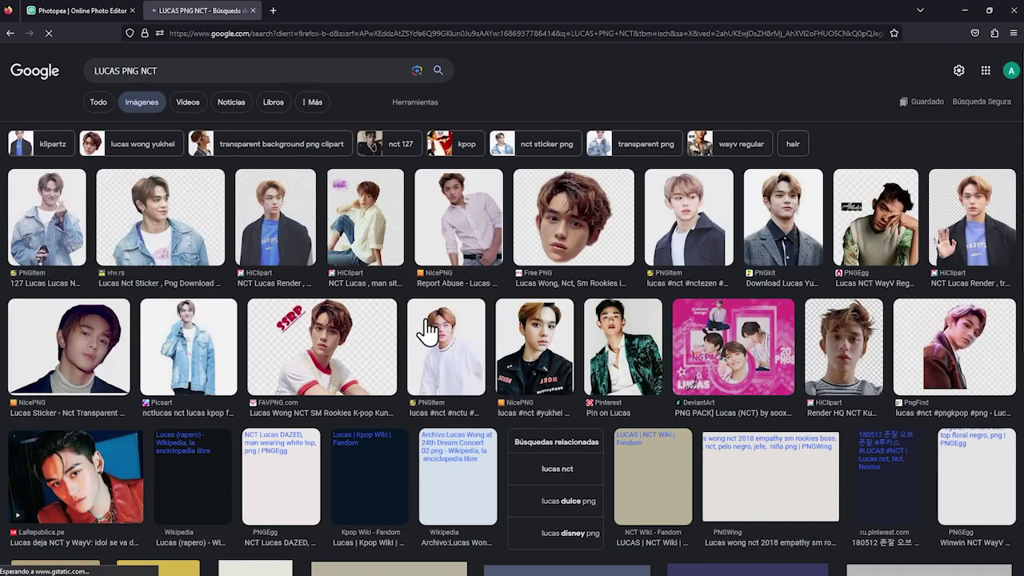
- Browse the 'LUCAS PNG NCT' image results, then return to the Photopea tab
{"action": "scroll", "coordinate": [567, 354], "scroll_direction": "down", "scroll_amount": 4}
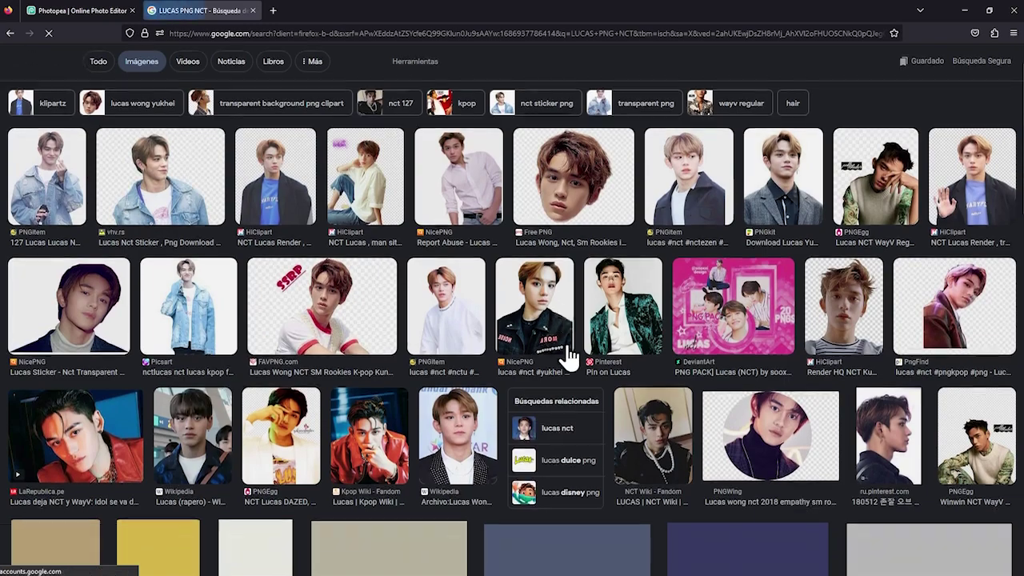
{"action": "scroll", "coordinate": [567, 355], "scroll_direction": "down", "scroll_amount": 4}
{"action": "scroll", "coordinate": [567, 354], "scroll_direction": "up", "scroll_amount": 2}
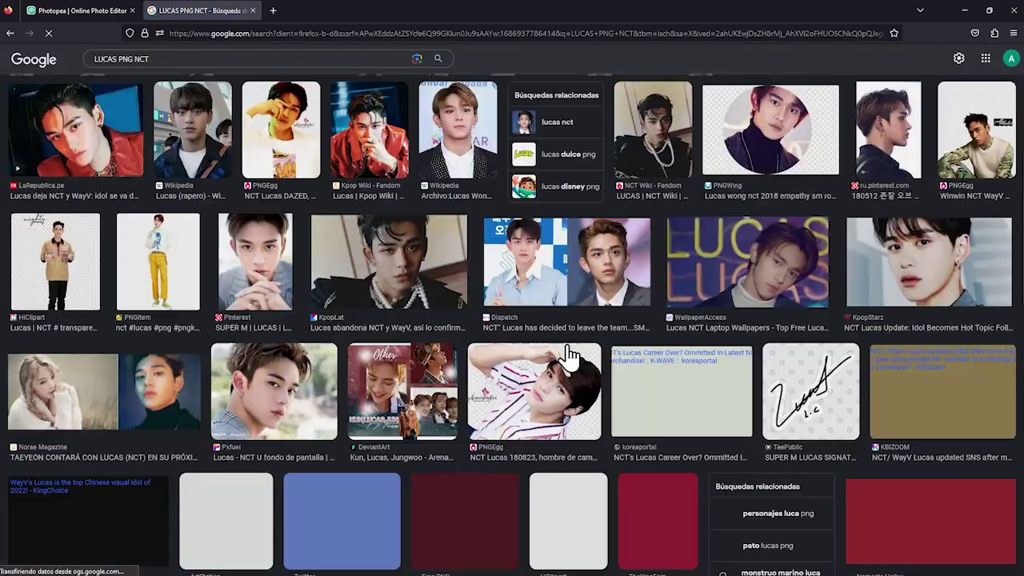
{"action": "scroll", "coordinate": [567, 354], "scroll_direction": "up", "scroll_amount": 4}
{"action": "scroll", "coordinate": [568, 358], "scroll_direction": "up", "scroll_amount": 2}
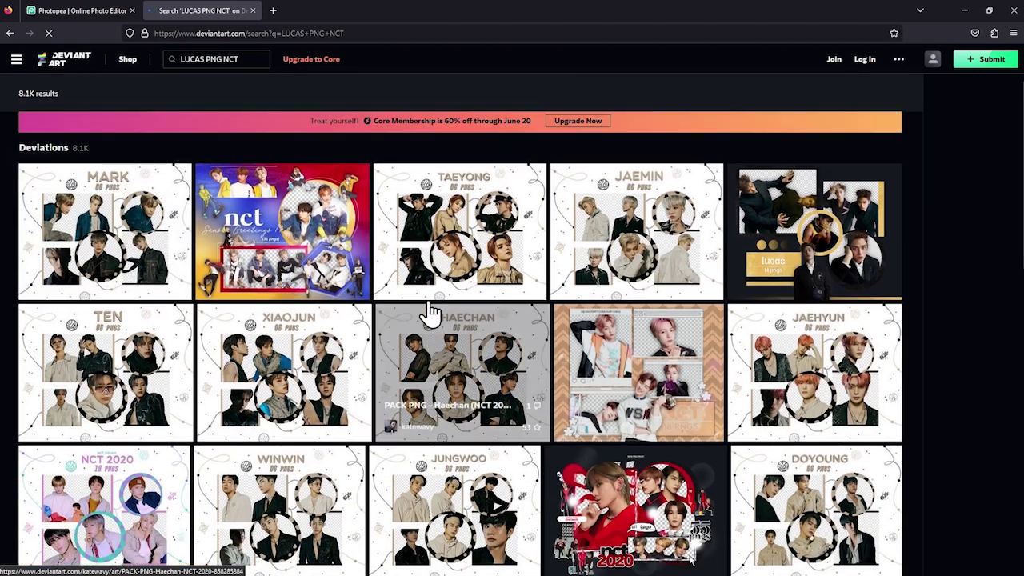
{"action": "scroll", "coordinate": [422, 384], "scroll_direction": "down", "scroll_amount": 3}
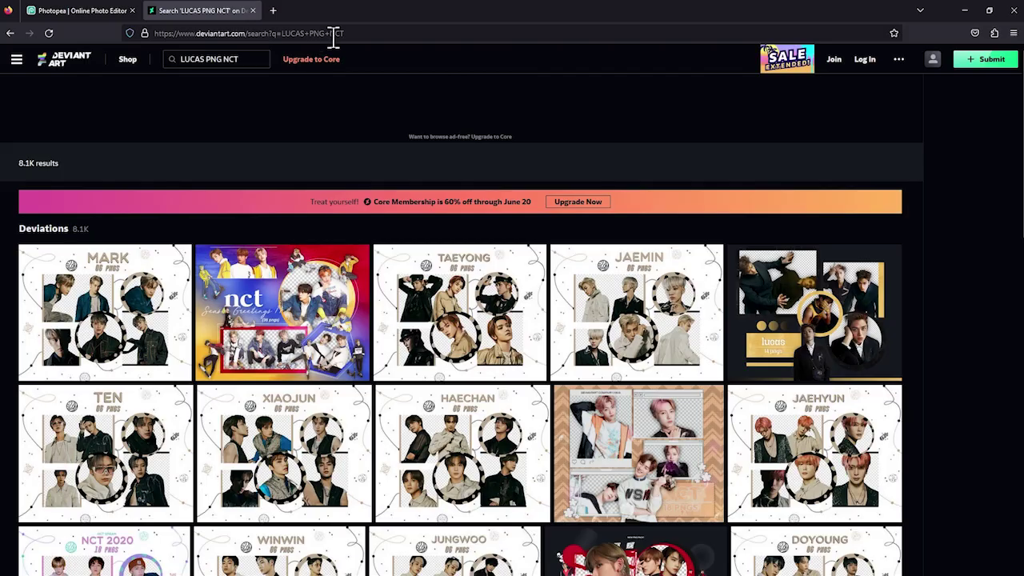
{"action": "left_click", "coordinate": [355, 33]}
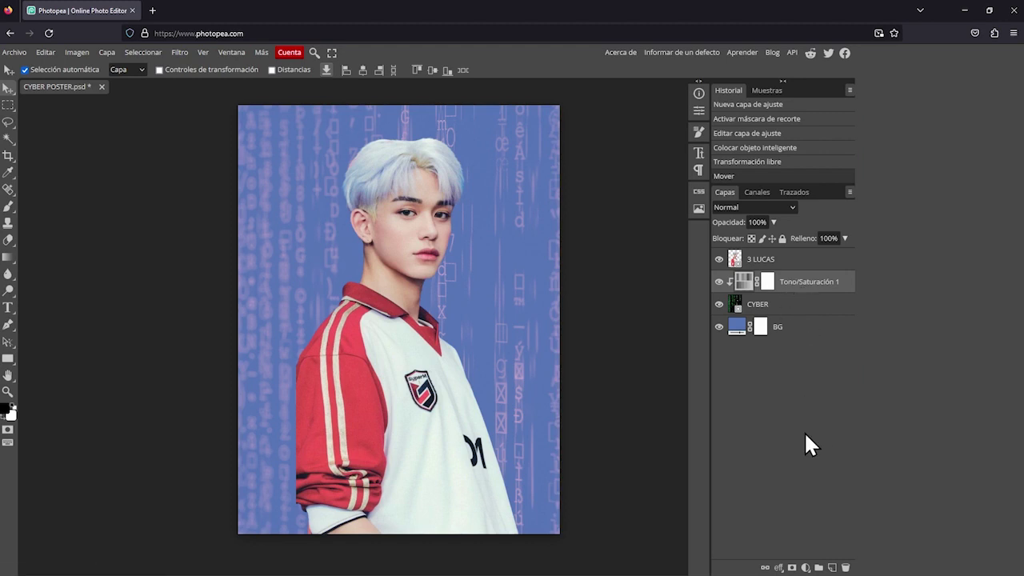
- Add a new empty layer above the adjustment and name it COLOR 1
{"action": "left_click", "coordinate": [833, 569]}
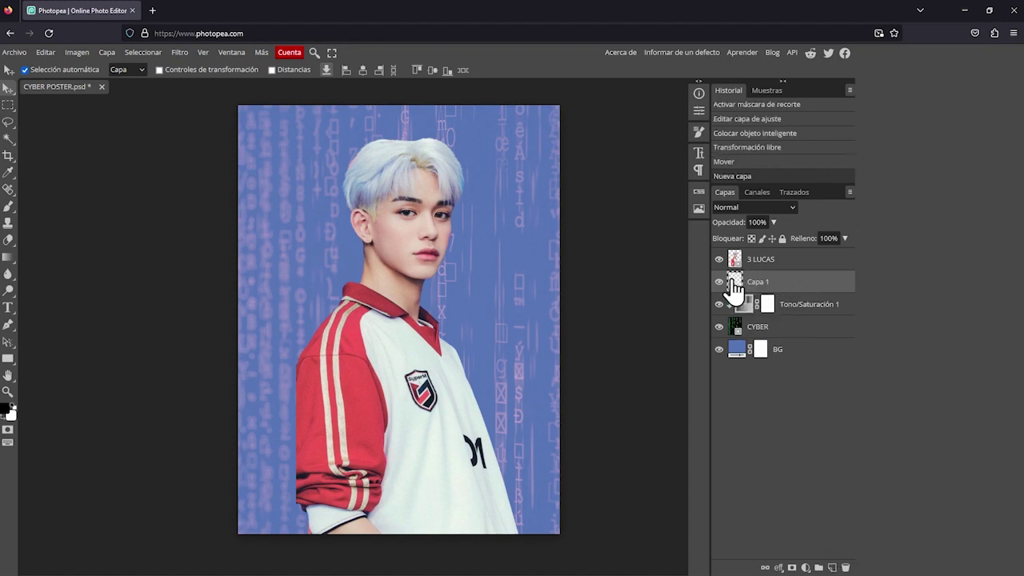
{"action": "double_click", "coordinate": [772, 281]}
{"action": "key", "text": "ctrl+a"}
{"action": "type", "text": "COLOR"}
{"action": "key", "text": "Return"}
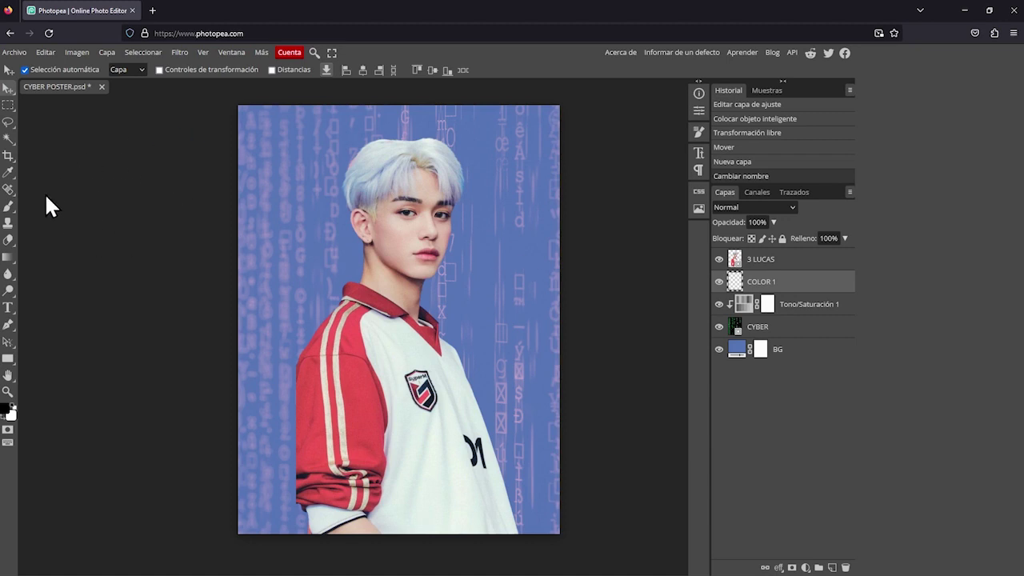
- Set up a soft round brush with 0% hardness at about 865 px
{"action": "left_click", "coordinate": [8, 211]}
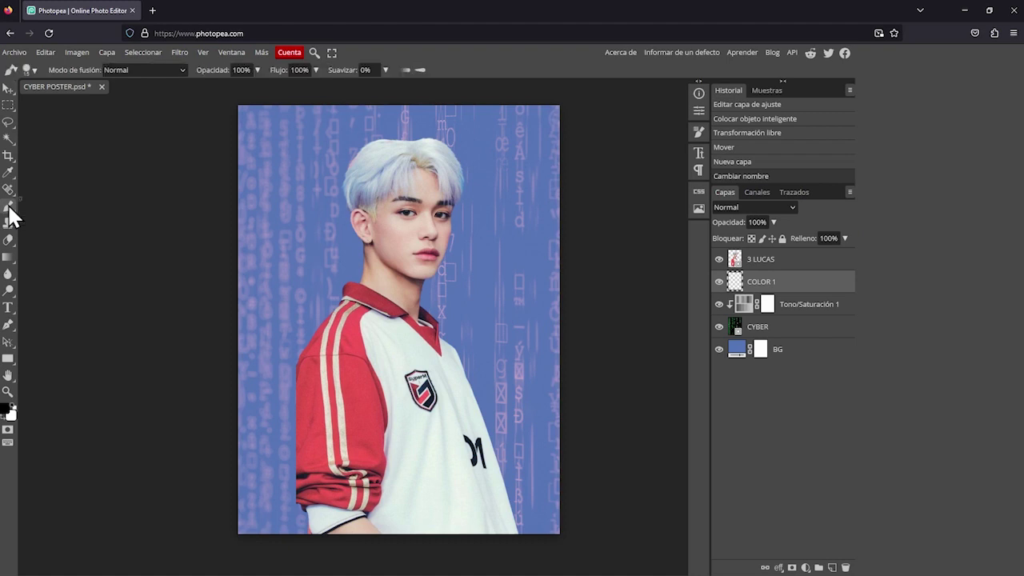
{"action": "left_click", "coordinate": [27, 70]}
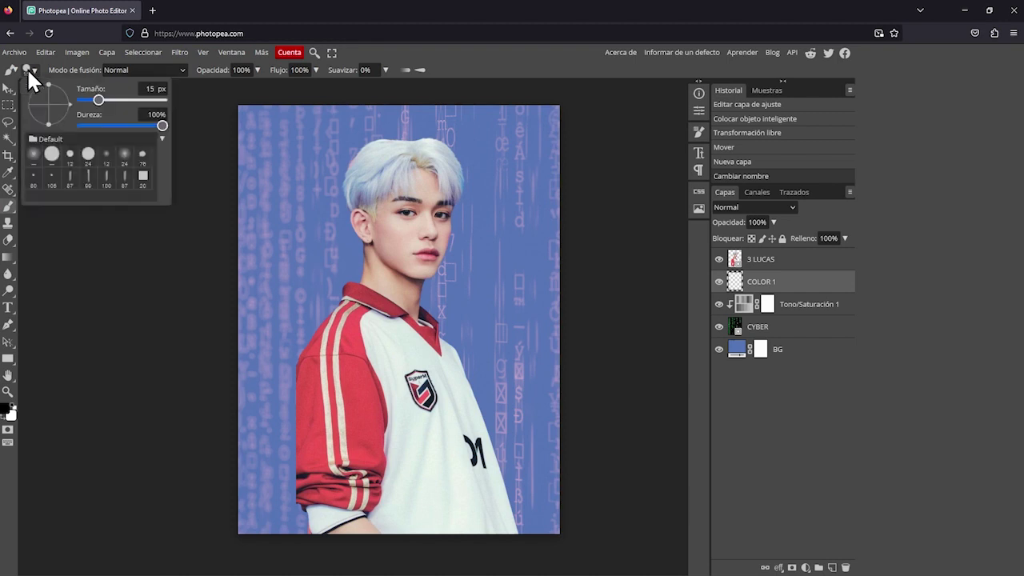
{"action": "left_click", "coordinate": [33, 156]}
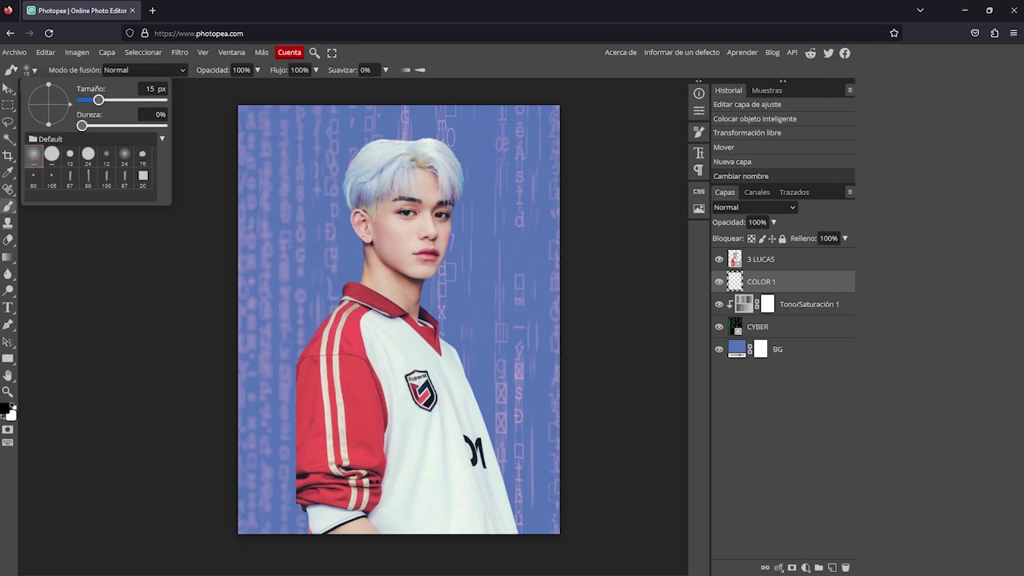
{"action": "left_click_drag", "start_coordinate": [101, 98], "coordinate": [128, 99]}
{"action": "left_click_drag", "start_coordinate": [139, 100], "coordinate": [158, 100]}
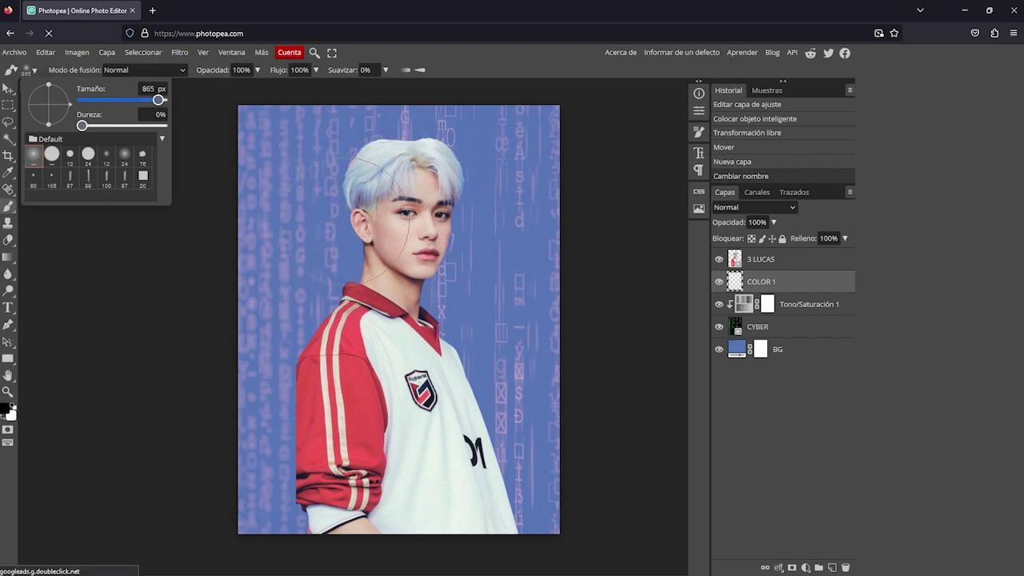
{"action": "left_click", "coordinate": [536, 67]}
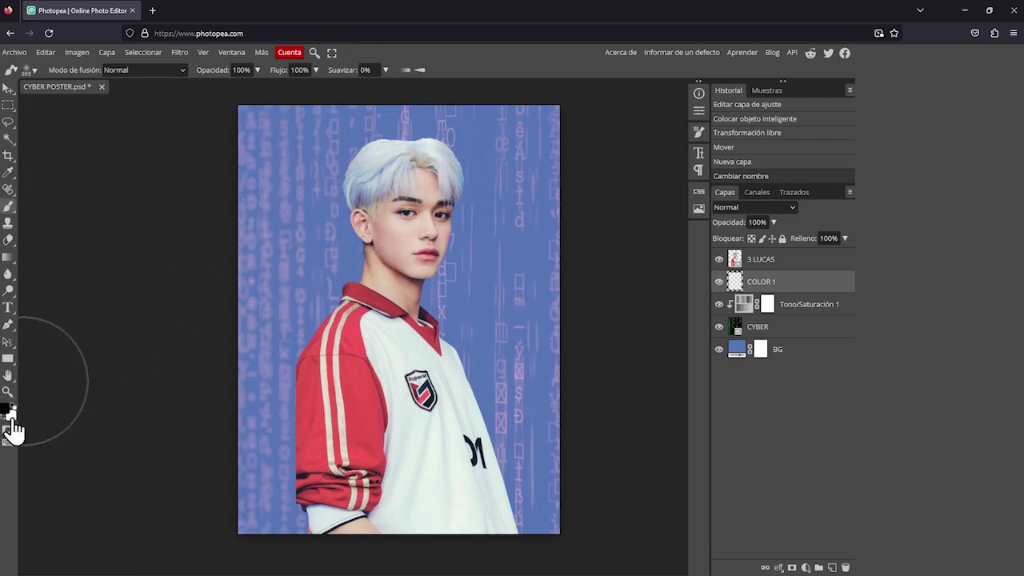
- Set the foreground painting colour to a light lavender
{"action": "left_click", "coordinate": [8, 411]}
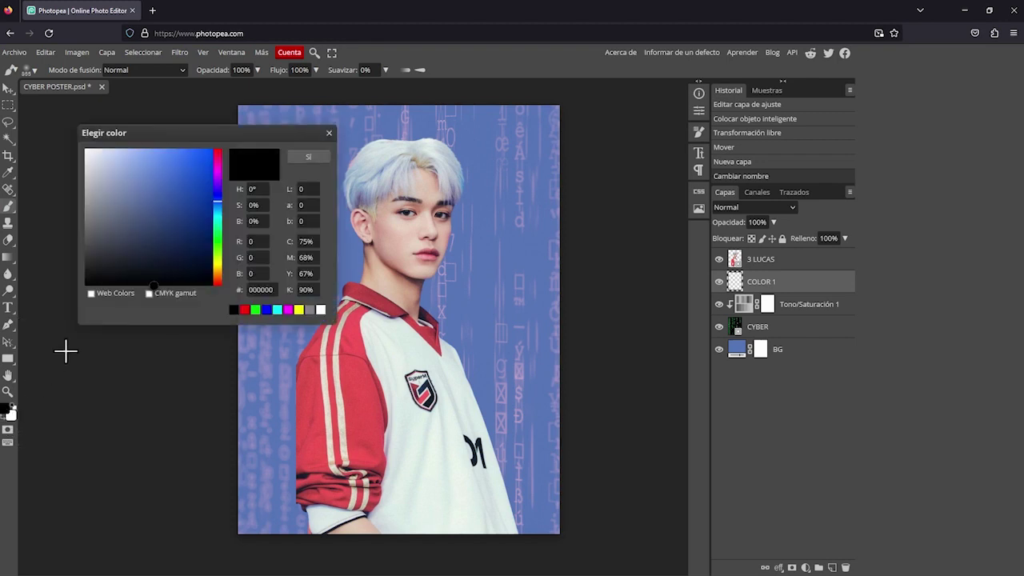
{"action": "left_click_drag", "start_coordinate": [189, 151], "coordinate": [178, 190]}
{"action": "left_click", "coordinate": [217, 229]}
{"action": "left_click_drag", "start_coordinate": [218, 240], "coordinate": [218, 206]}
{"action": "left_click", "coordinate": [175, 183]}
{"action": "left_click", "coordinate": [249, 290]}
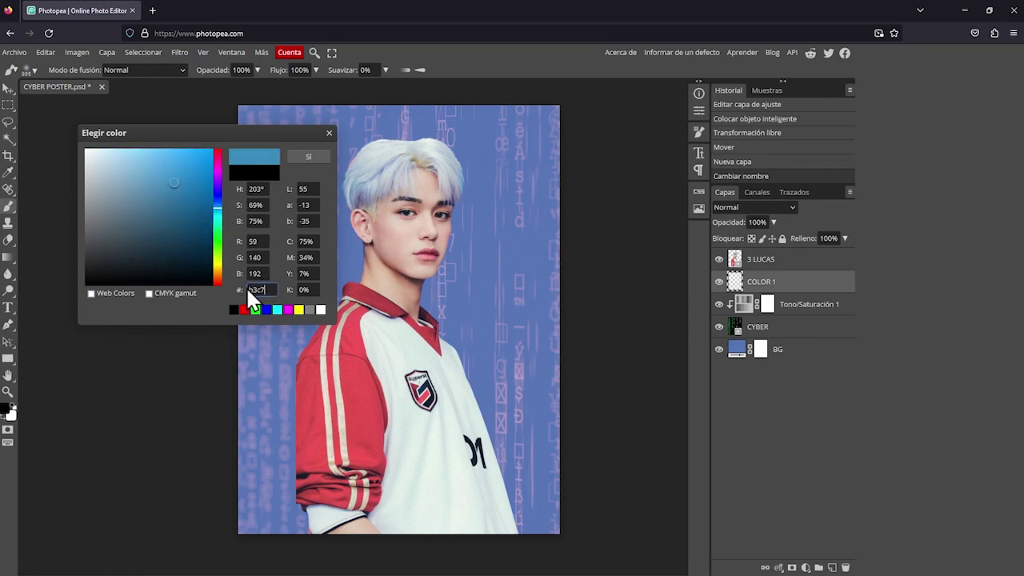
{"action": "left_click", "coordinate": [308, 157]}
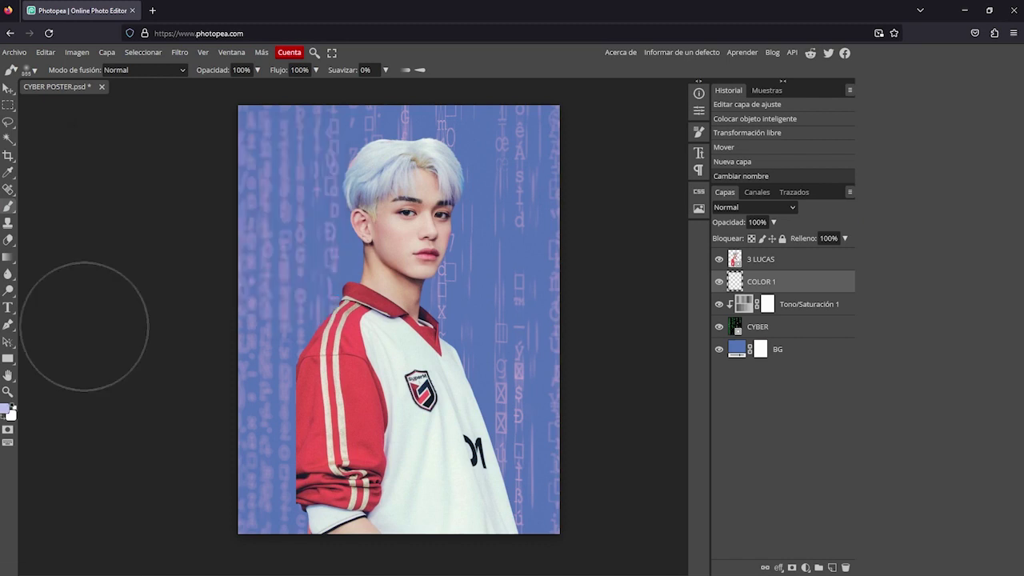
- Paint soft lavender light around the head, shoulders and background on COLOR 1
{"action": "left_click_drag", "start_coordinate": [340, 232], "coordinate": [444, 232]}
{"action": "left_click_drag", "start_coordinate": [320, 288], "coordinate": [468, 320]}
{"action": "left_click_drag", "start_coordinate": [300, 336], "coordinate": [300, 412]}
{"action": "mouse_move", "coordinate": [346, 476]}
{"action": "left_mouse_down"}
{"action": "mouse_move", "coordinate": [408, 488]}
{"action": "mouse_move", "coordinate": [496, 456]}
{"action": "mouse_move", "coordinate": [448, 368]}
{"action": "left_mouse_up"}
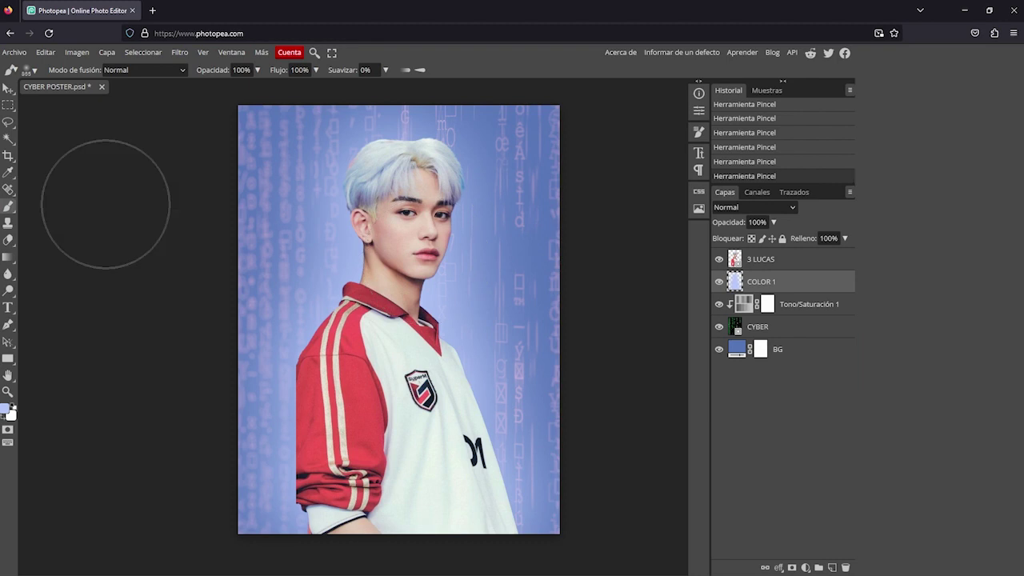
- Lower COLOR 1 opacity to 60% and select all layers down to BG
{"action": "key", "text": "v"}
{"action": "left_click_drag", "start_coordinate": [765, 223], "coordinate": [743, 222]}
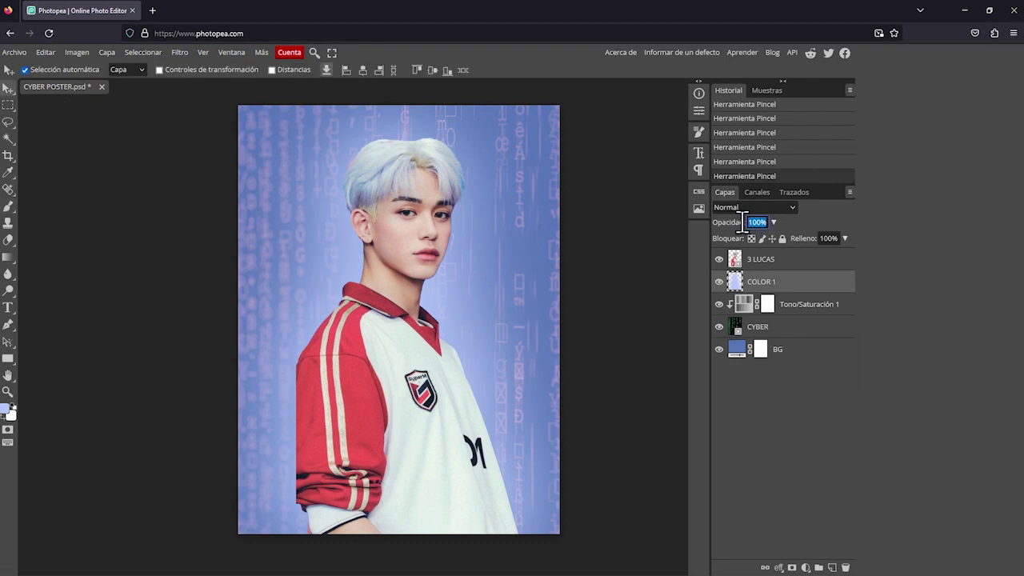
{"action": "type", "text": "60"}
{"action": "key", "text": "Return"}
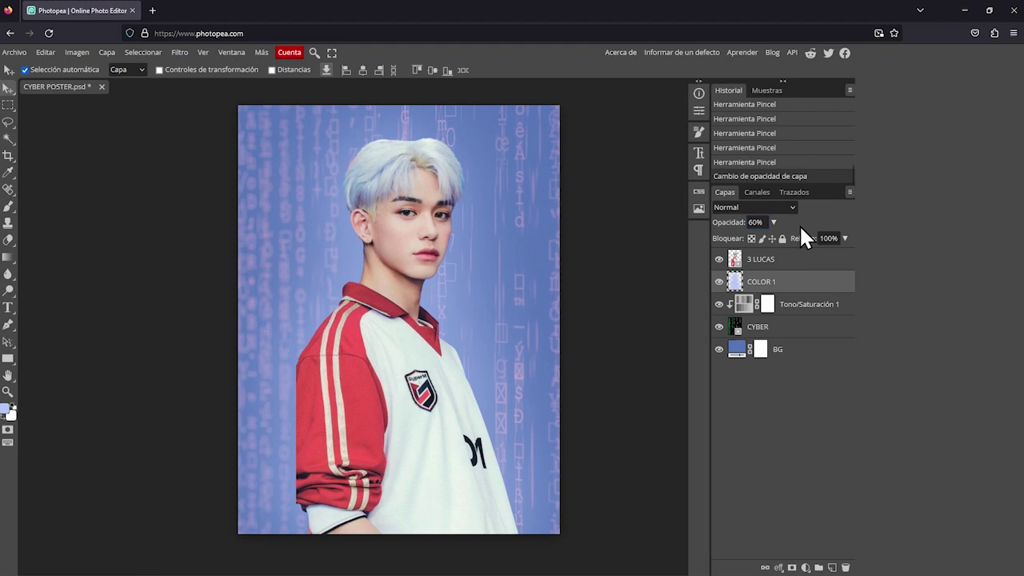
{"action": "left_click", "coordinate": [720, 282]}
{"action": "left_click", "coordinate": [719, 282]}
{"action": "left_click", "coordinate": [806, 360], "text": "shift"}
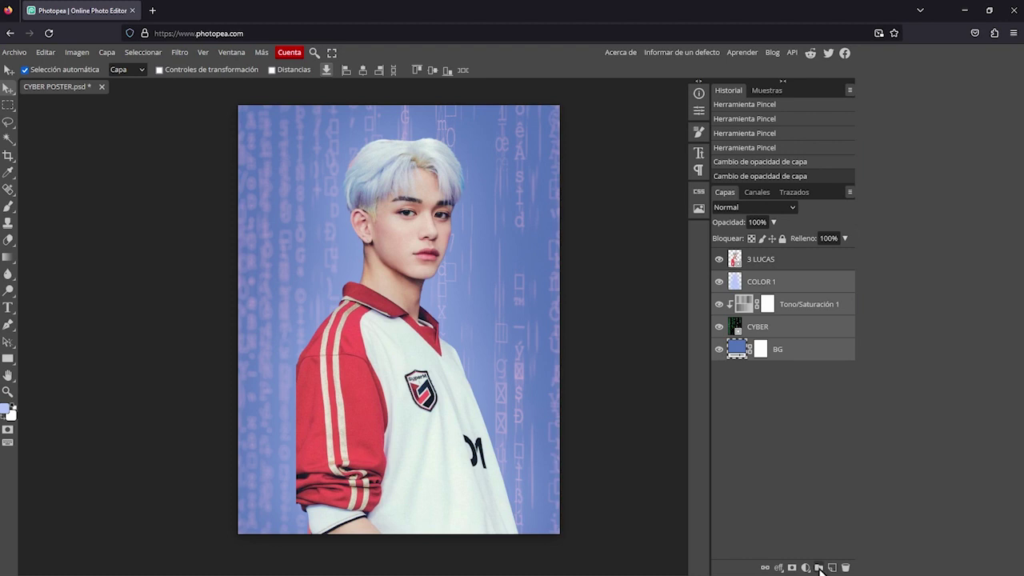
- Group the selected background layers into a folder named BG
{"action": "left_click", "coordinate": [819, 568]}
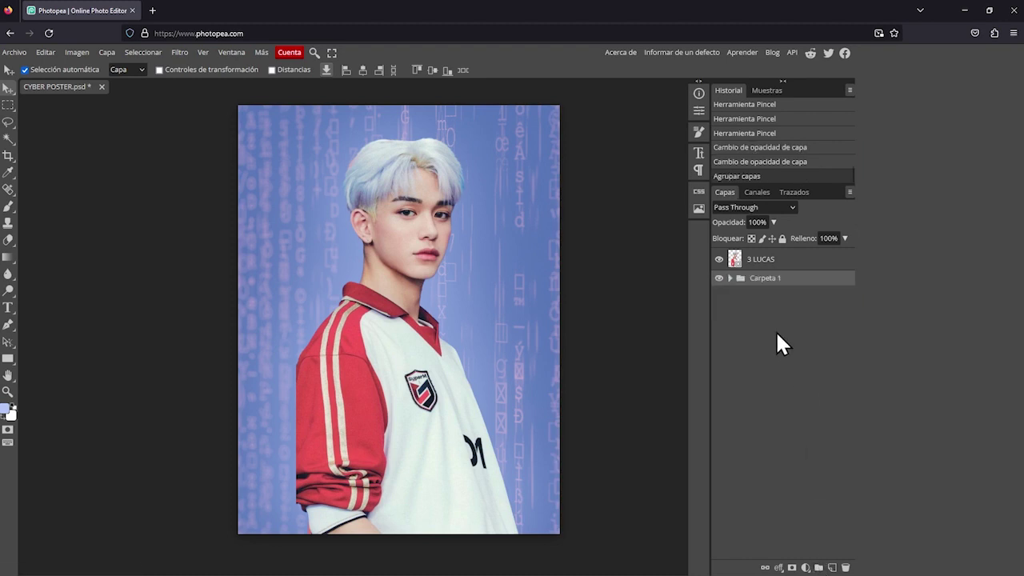
{"action": "double_click", "coordinate": [768, 280]}
{"action": "type", "text": "BG"}
{"action": "key", "text": "Return"}
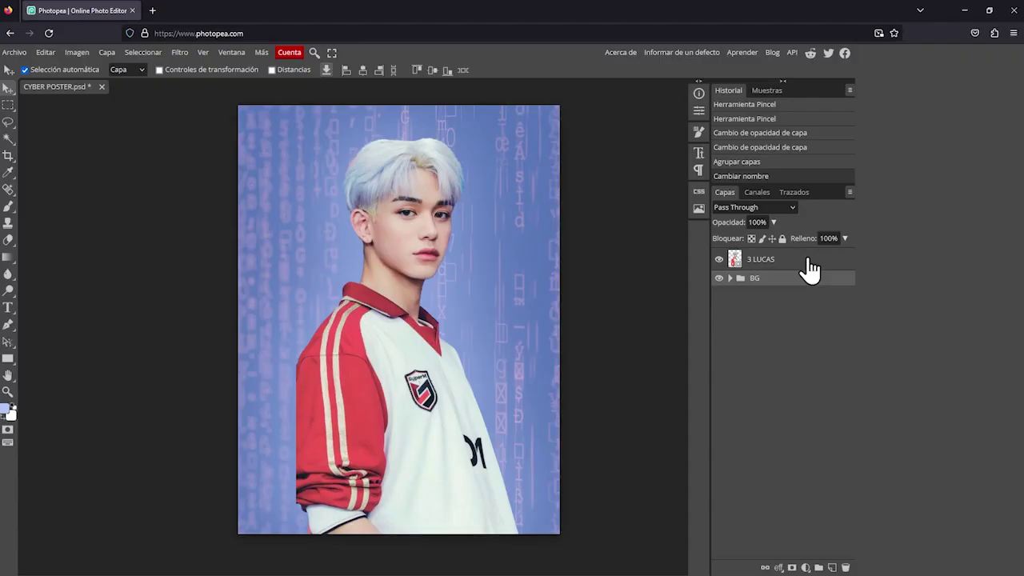
- Select the 3 LUCAS layer and zoom in on the portrait
{"action": "left_click", "coordinate": [808, 260]}
{"action": "key", "text": "ctrl+plus"}
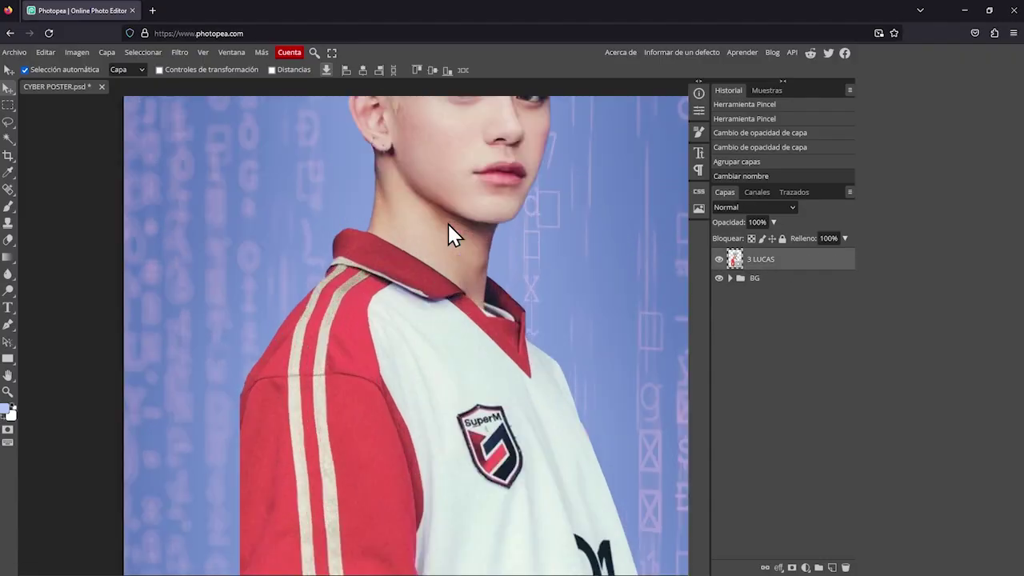
{"action": "scroll", "coordinate": [448, 235], "scroll_direction": "down", "scroll_amount": 2}
{"action": "scroll", "coordinate": [416, 347], "scroll_direction": "up", "scroll_amount": 5}
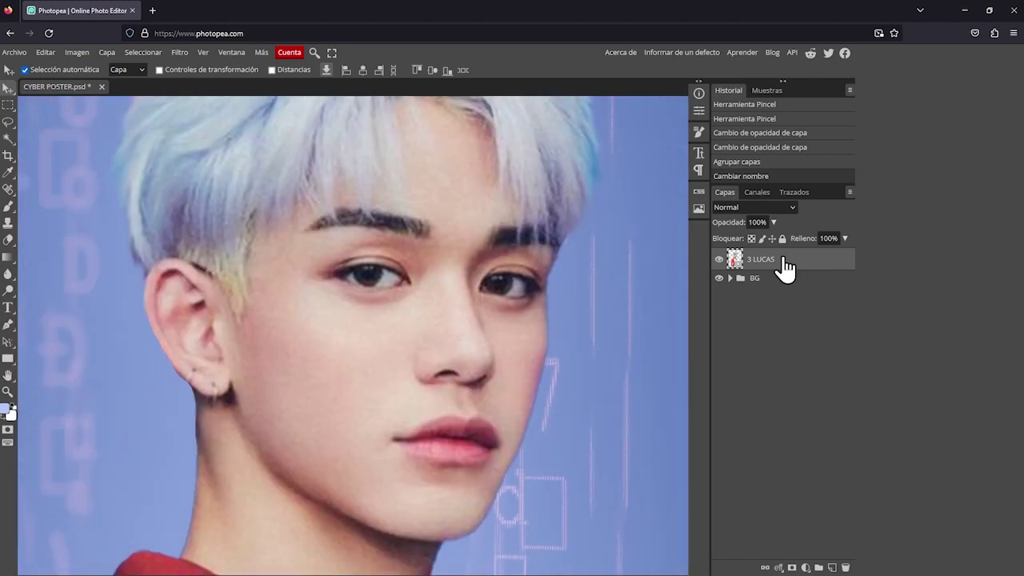
- Add a new empty layer named Ojito 1 above the photo
{"action": "left_click", "coordinate": [832, 567]}
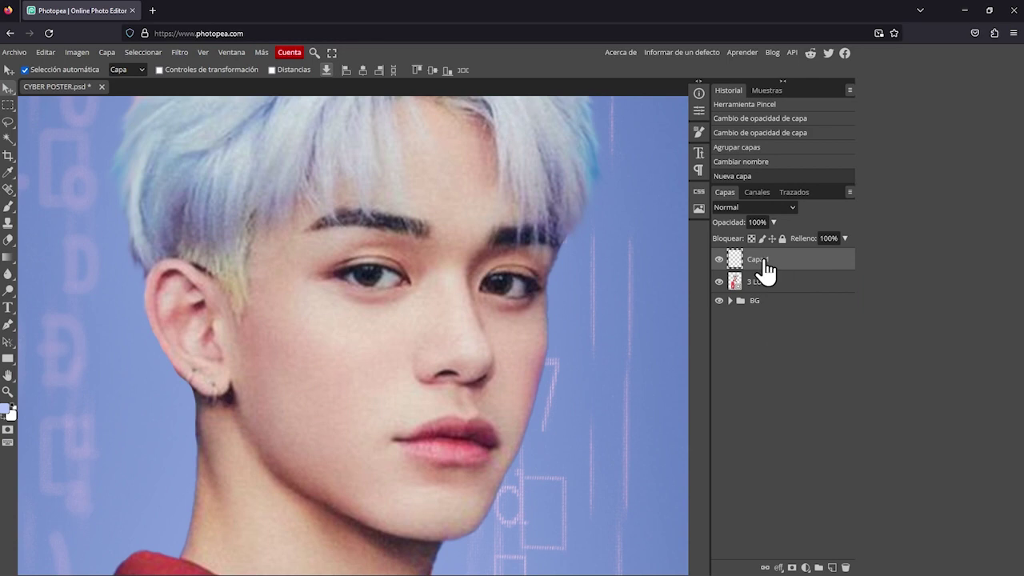
{"action": "double_click", "coordinate": [760, 262]}
{"action": "type", "text": "1"}
{"action": "key", "text": "Return"}
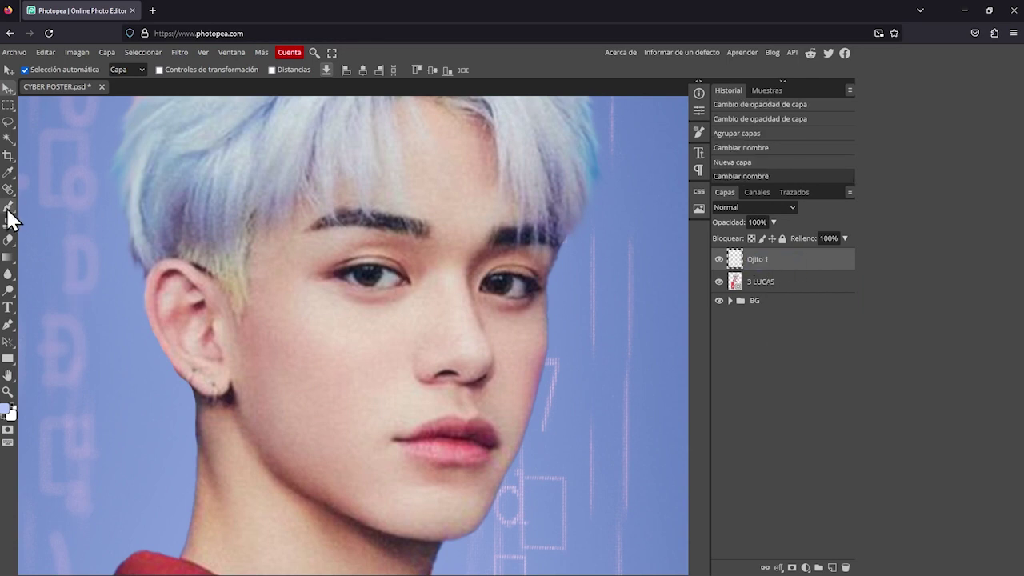
- Paint a white highlight over the left eye with a 15 px brush
{"action": "left_click", "coordinate": [8, 205]}
{"action": "left_click", "coordinate": [30, 70]}
{"action": "left_click_drag", "start_coordinate": [158, 100], "coordinate": [99, 100]}
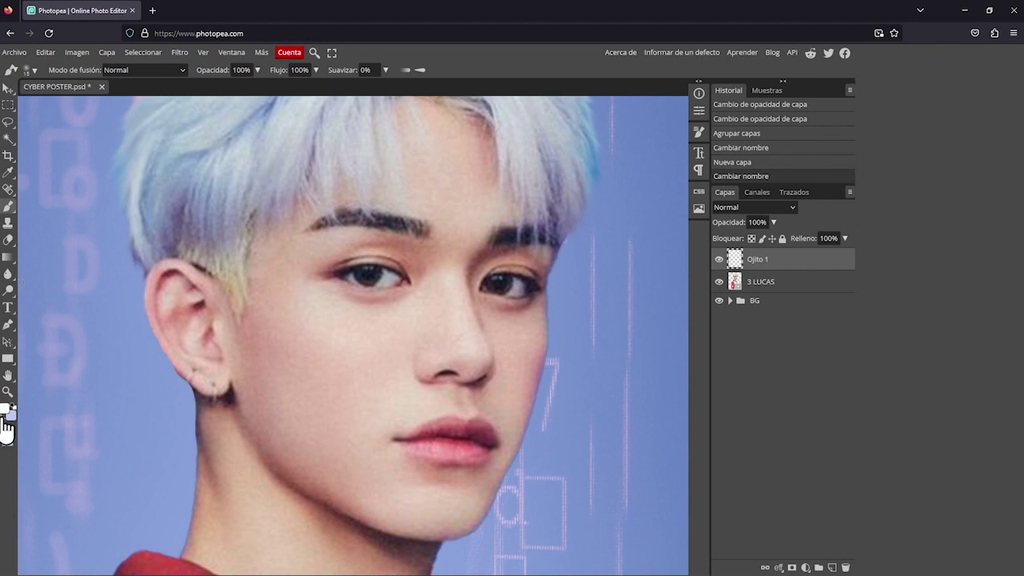
{"action": "key", "text": "x"}
{"action": "key", "text": "x"}
{"action": "left_click", "coordinate": [12, 406]}
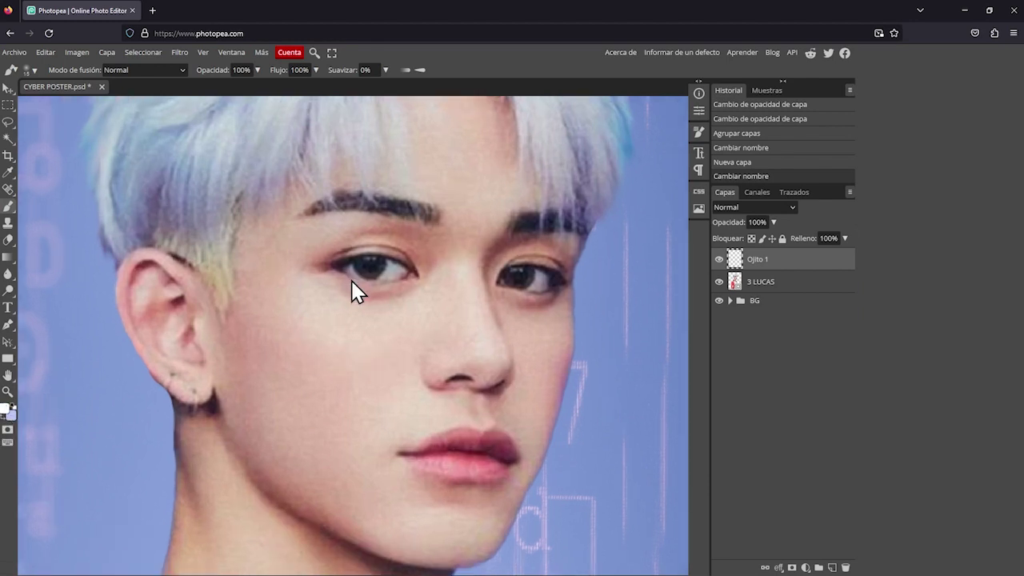
{"action": "scroll", "coordinate": [352, 280], "scroll_direction": "up", "scroll_amount": 2}
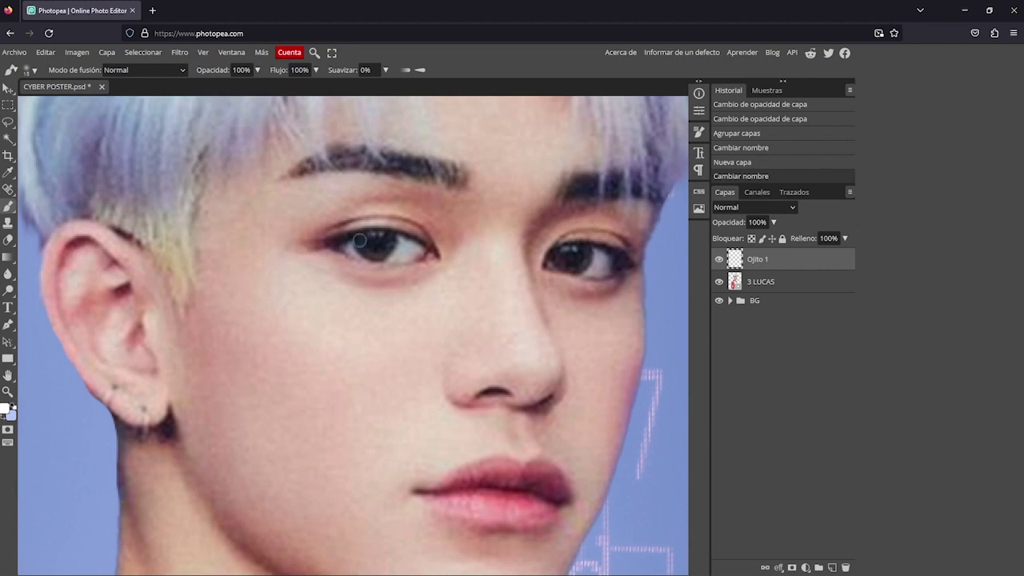
{"action": "left_click_drag", "start_coordinate": [359, 240], "coordinate": [395, 255]}
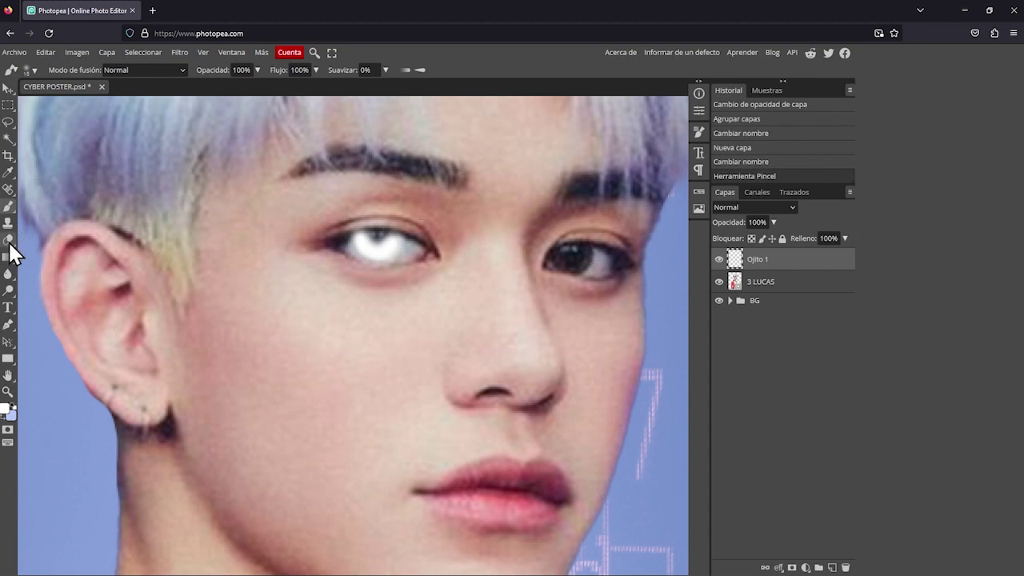
- Fade the white glow on both eyes using a 24% opacity eraser
{"action": "left_click", "coordinate": [7, 243]}
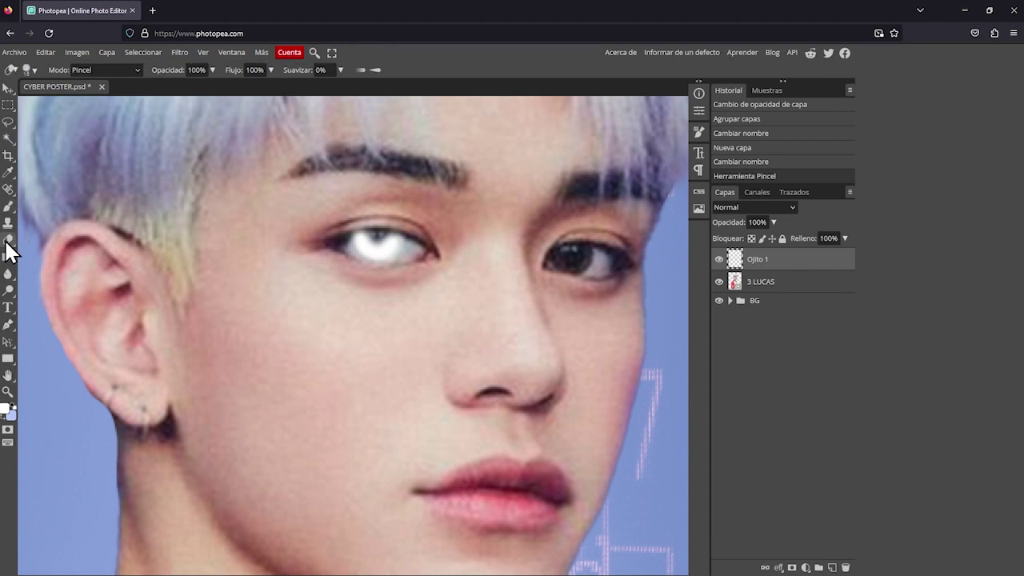
{"action": "left_click", "coordinate": [33, 69]}
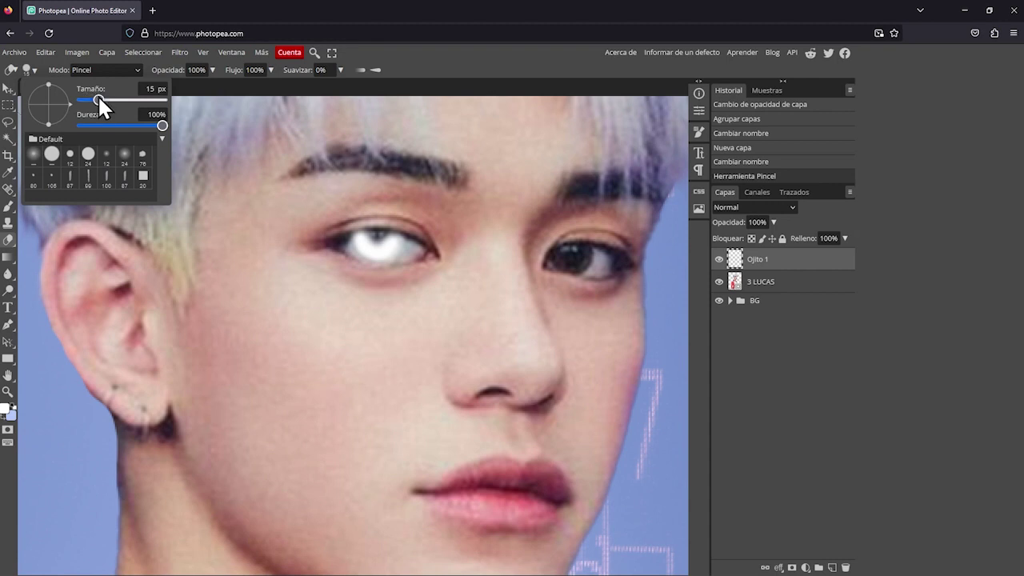
{"action": "left_click", "coordinate": [196, 70]}
{"action": "left_click_drag", "start_coordinate": [176, 91], "coordinate": [164, 91]}
{"action": "left_click_drag", "start_coordinate": [364, 238], "coordinate": [396, 244]}
{"action": "left_click", "coordinate": [33, 68]}
{"action": "mouse_move", "coordinate": [352, 240]}
{"action": "left_mouse_down"}
{"action": "mouse_move", "coordinate": [399, 250]}
{"action": "mouse_move", "coordinate": [389, 261]}
{"action": "left_mouse_up"}
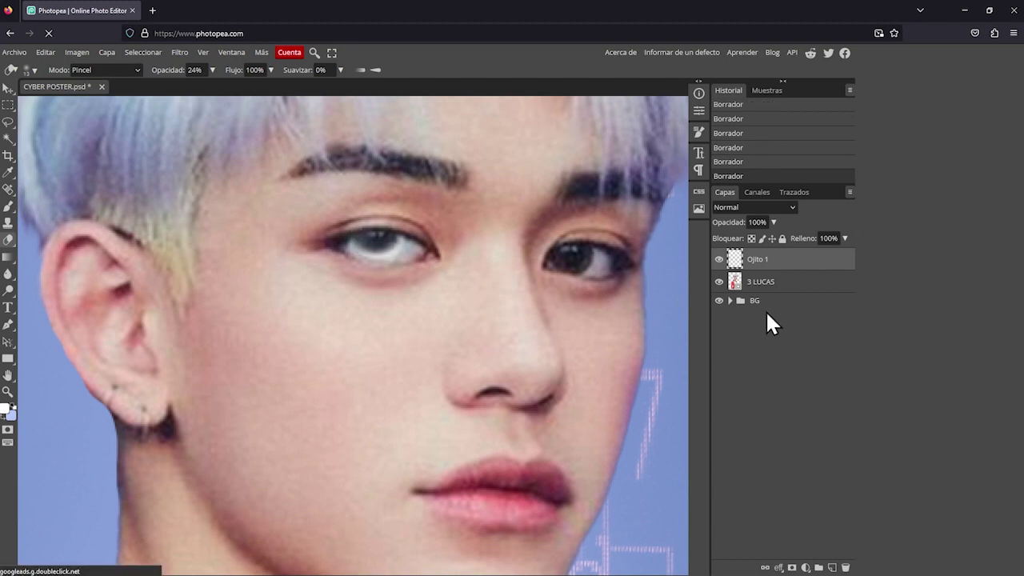
{"action": "key", "text": "b"}
{"action": "key", "text": "e"}
{"action": "mouse_move", "coordinate": [528, 256]}
{"action": "left_mouse_down"}
{"action": "mouse_move", "coordinate": [495, 286]}
{"action": "mouse_move", "coordinate": [532, 256]}
{"action": "left_mouse_up"}
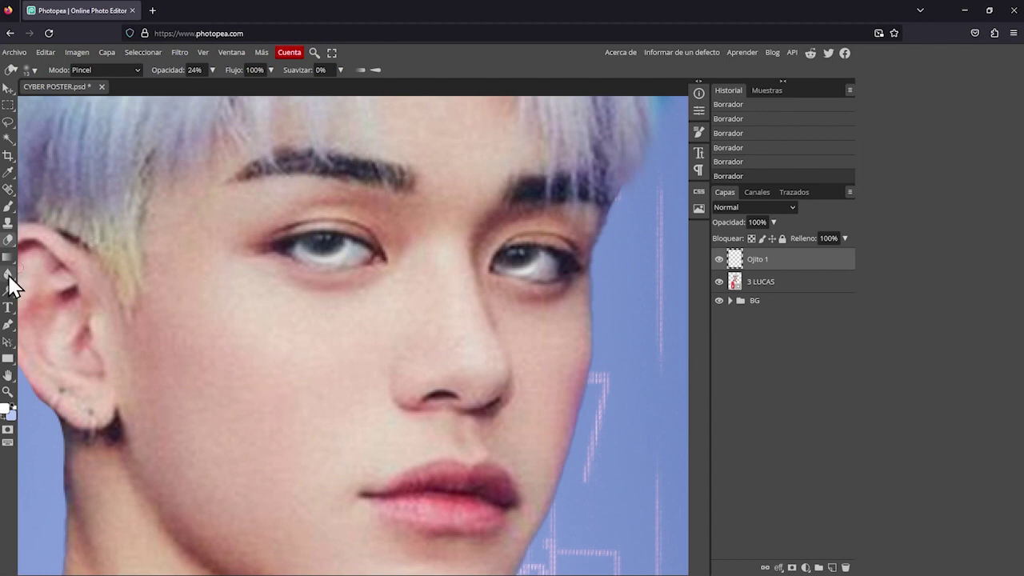
- Draw an ellipse over the left eye's iris
{"action": "right_click", "coordinate": [8, 360]}
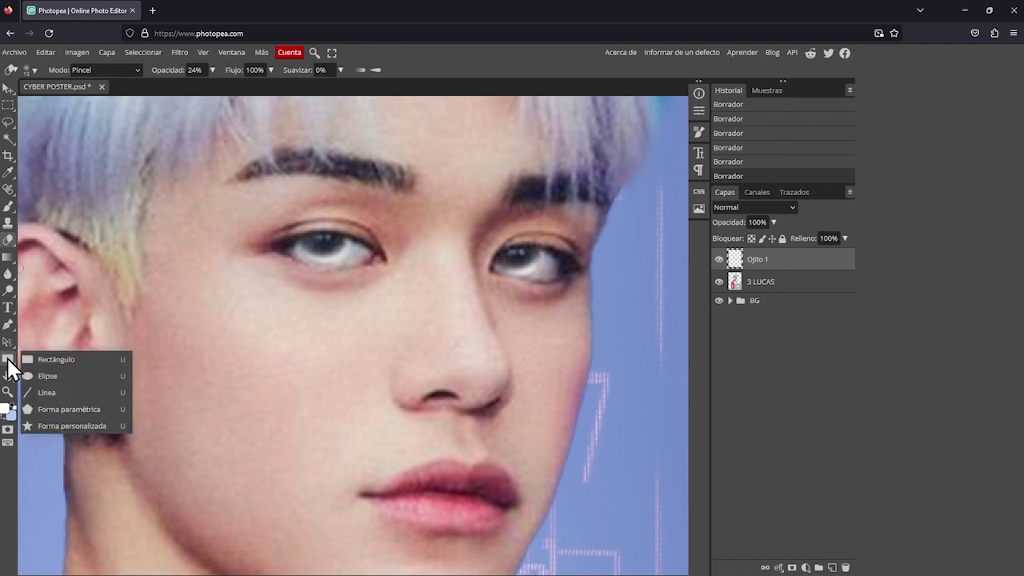
{"action": "left_click", "coordinate": [8, 360]}
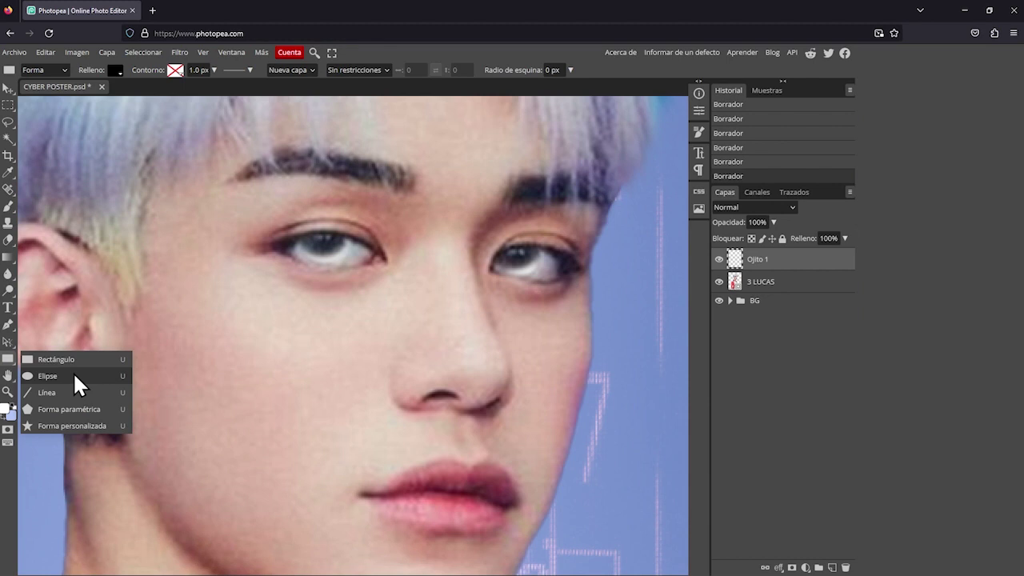
{"action": "left_click", "coordinate": [75, 376]}
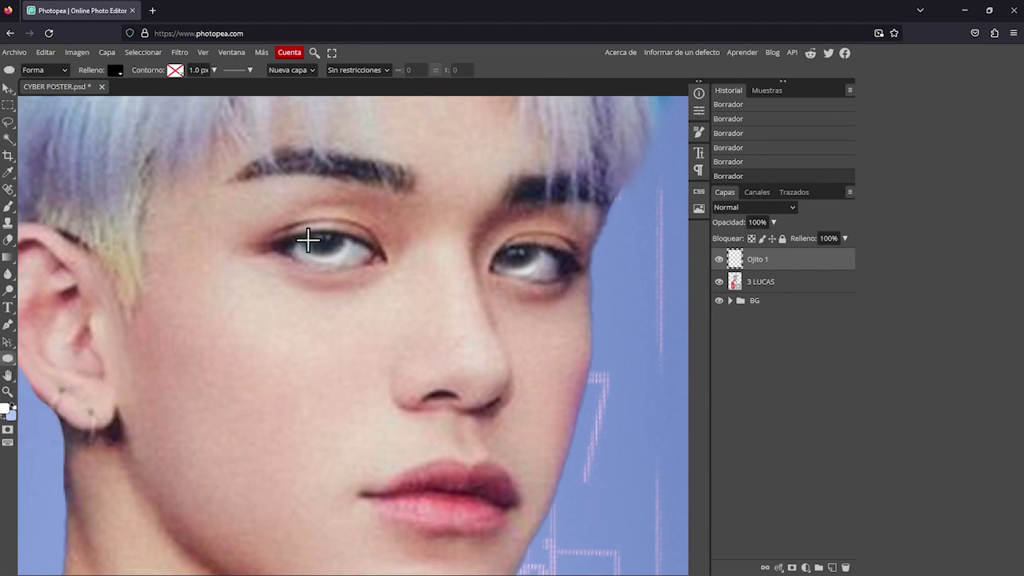
{"action": "left_click_drag", "start_coordinate": [307, 238], "coordinate": [343, 263]}
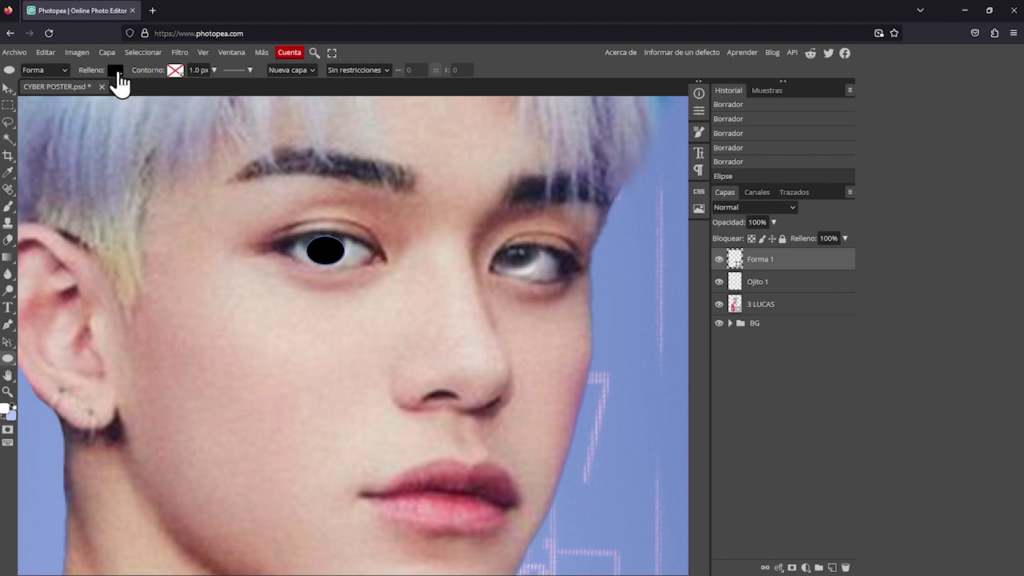
- Give the ellipse no fill and a white 3 px outline
{"action": "left_click", "coordinate": [116, 72]}
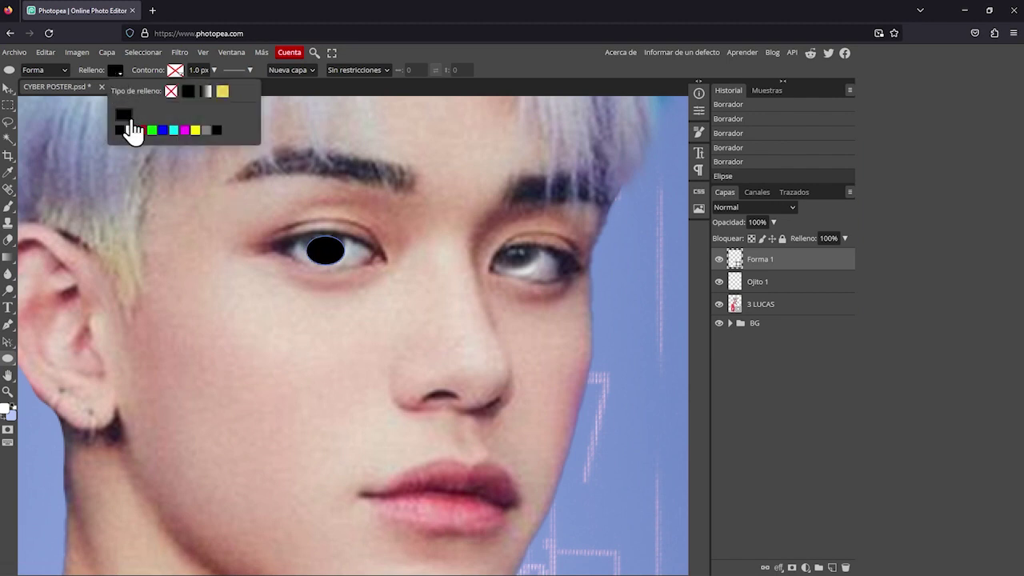
{"action": "left_click", "coordinate": [170, 90]}
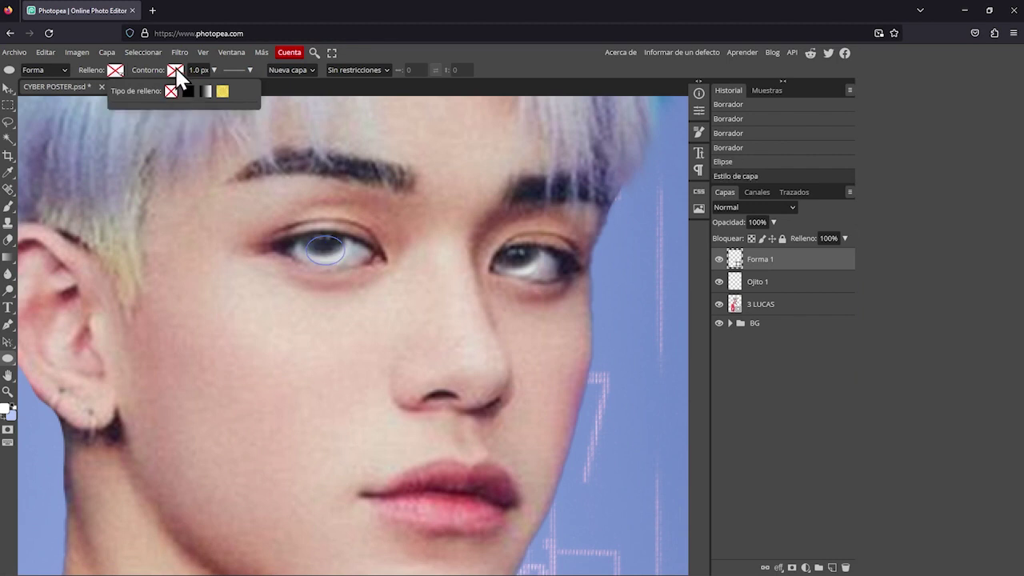
{"action": "left_click", "coordinate": [175, 70]}
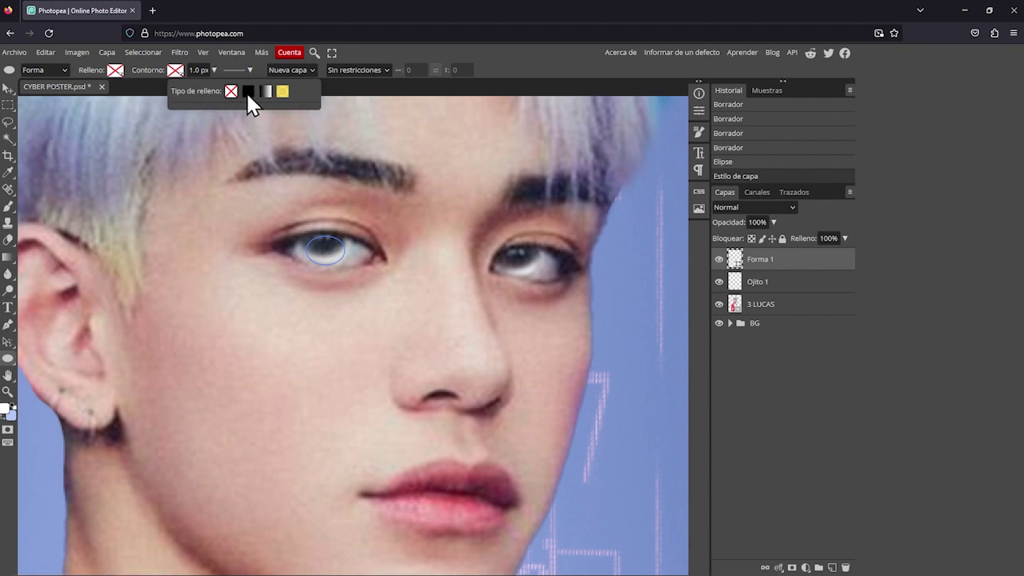
{"action": "left_click", "coordinate": [248, 92]}
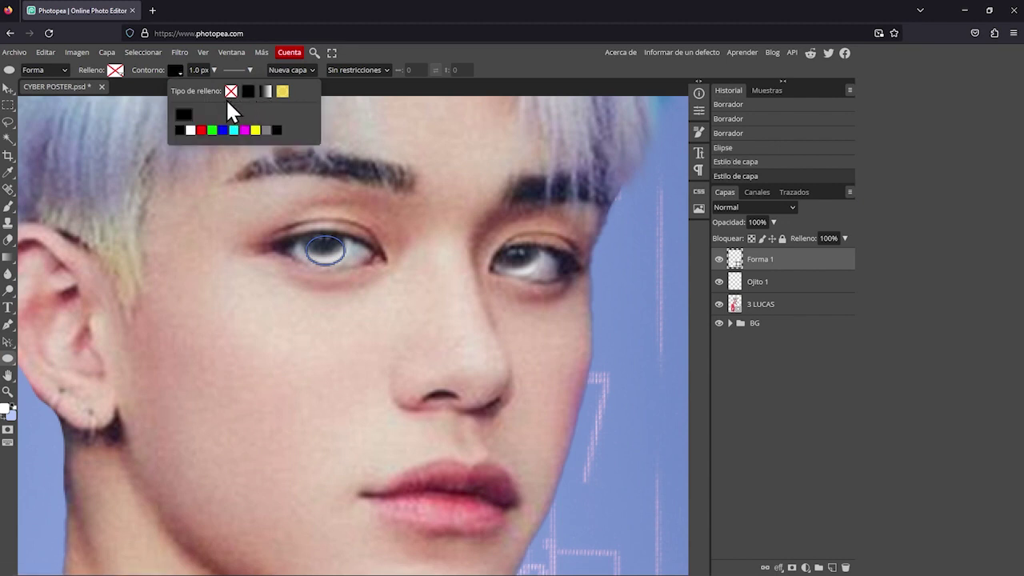
{"action": "left_click", "coordinate": [191, 130]}
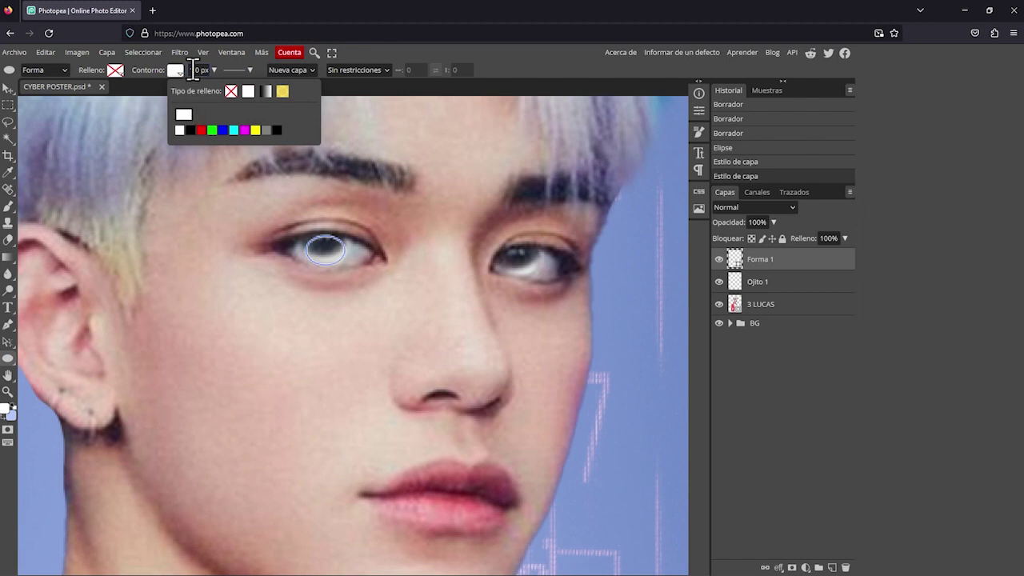
{"action": "left_click", "coordinate": [194, 69]}
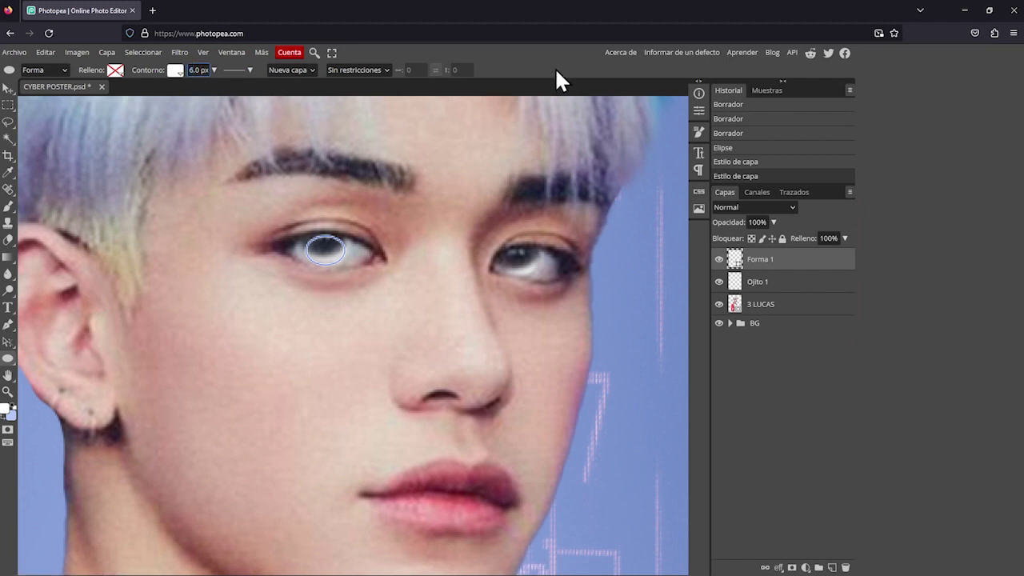
{"action": "key", "text": "Return"}
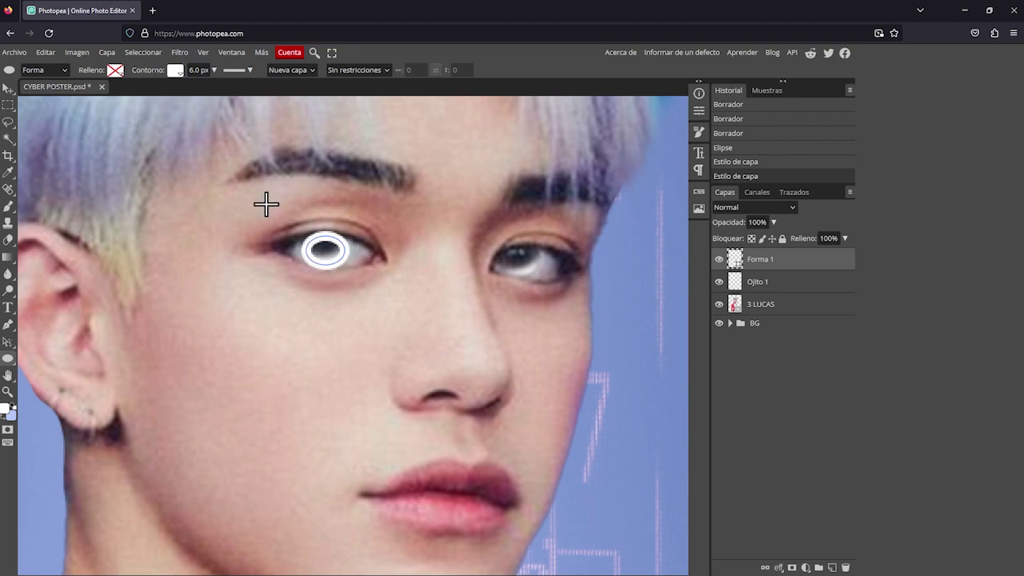
{"action": "left_click", "coordinate": [193, 69]}
{"action": "type", "text": "3"}
{"action": "key", "text": "Return"}
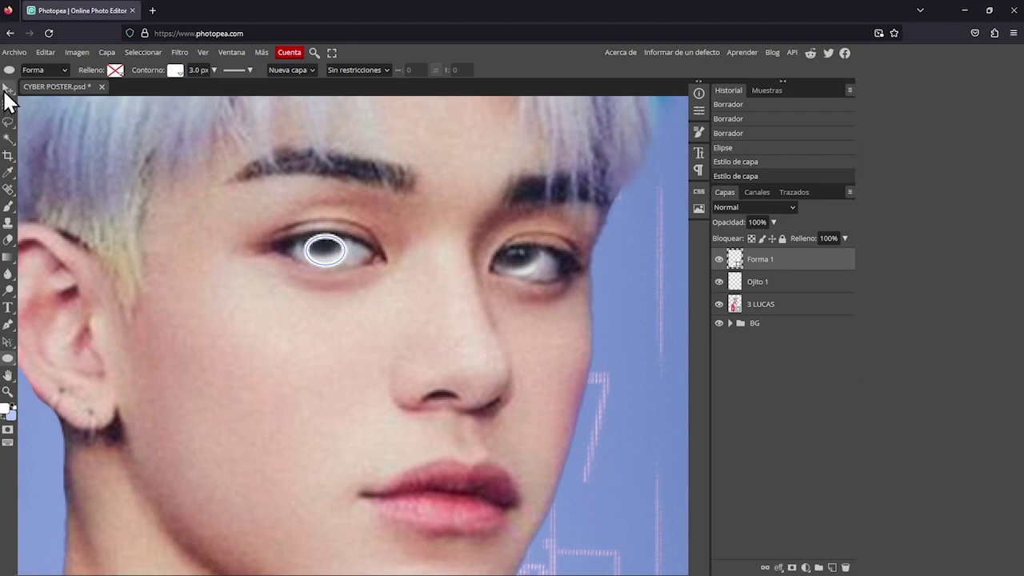
{"action": "left_click", "coordinate": [7, 89]}
- Centre the Forma 1 ring on the iris and mask out its top in black
{"action": "left_click_drag", "start_coordinate": [337, 237], "coordinate": [335, 236]}
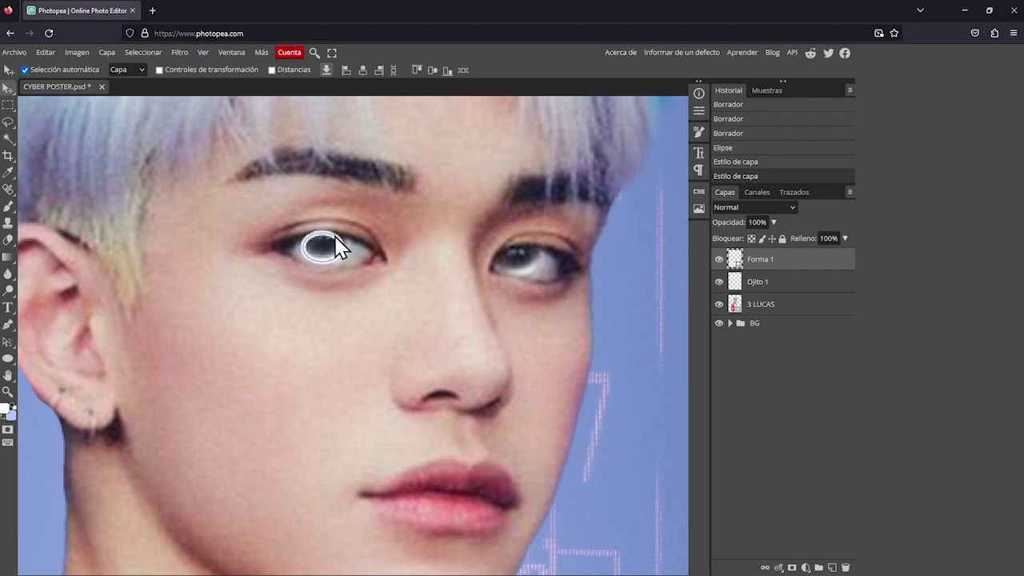
{"action": "left_click_drag", "start_coordinate": [334, 236], "coordinate": [337, 237]}
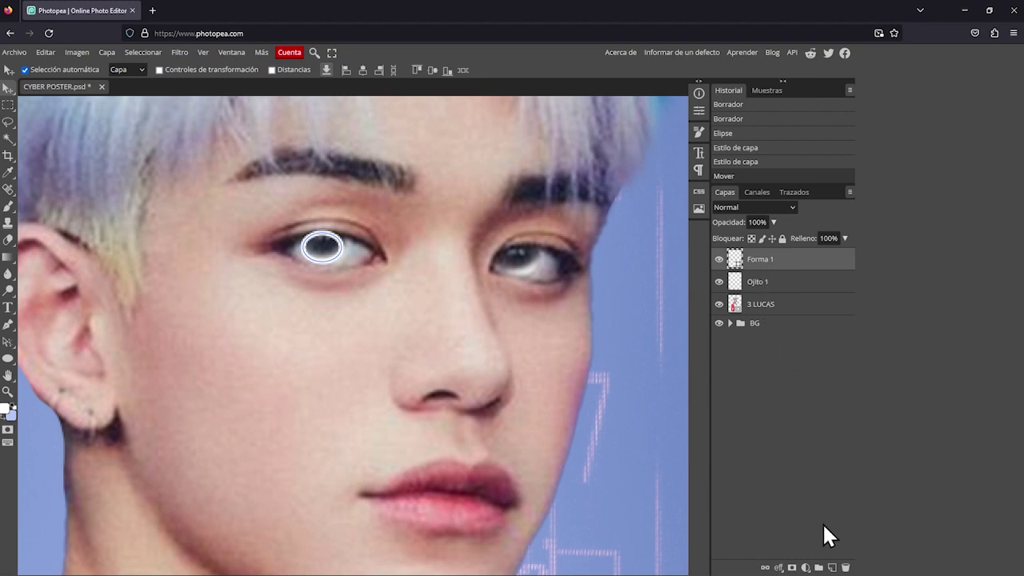
{"action": "left_click", "coordinate": [792, 568]}
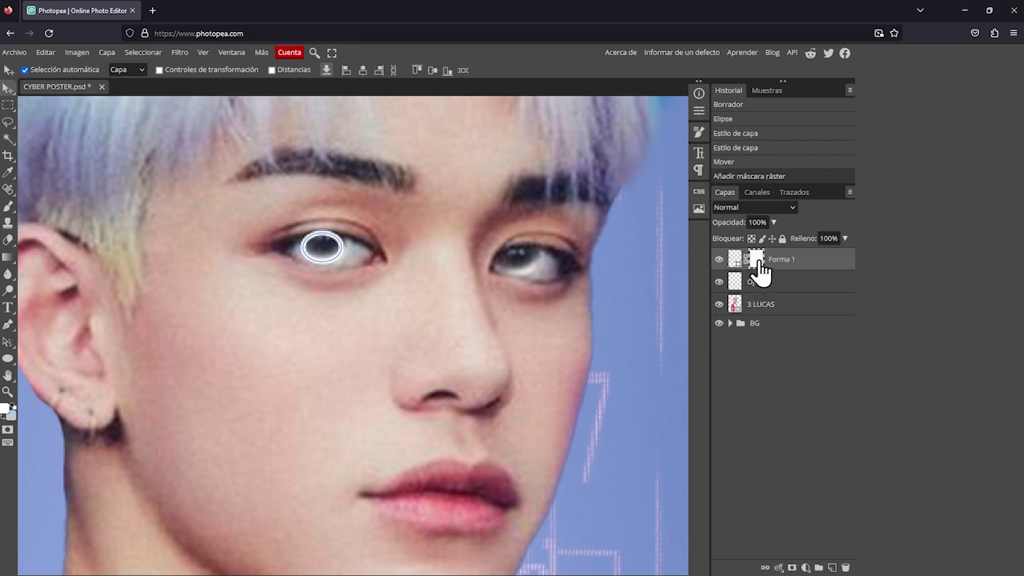
{"action": "key", "text": "b"}
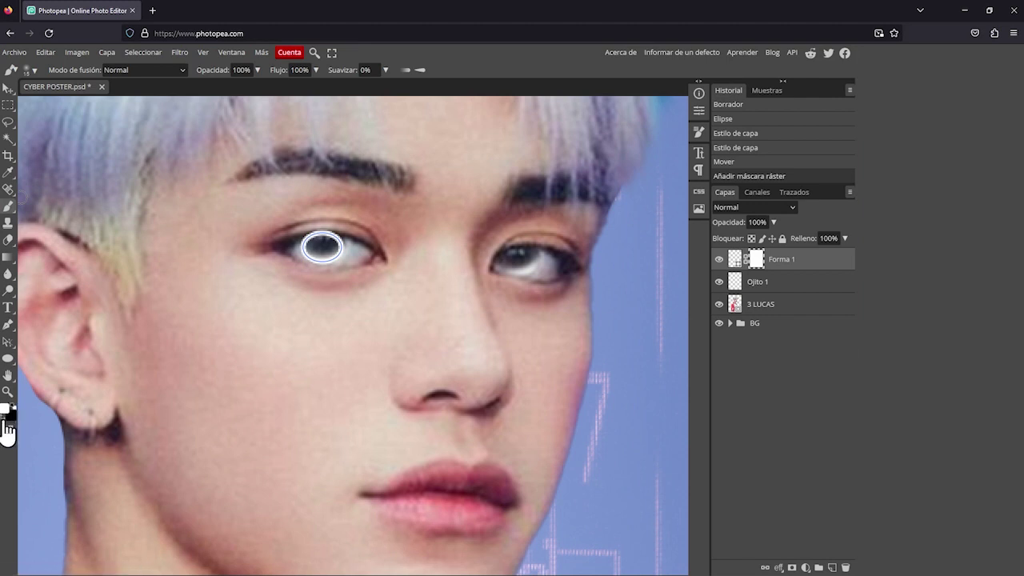
{"action": "key", "text": "x"}
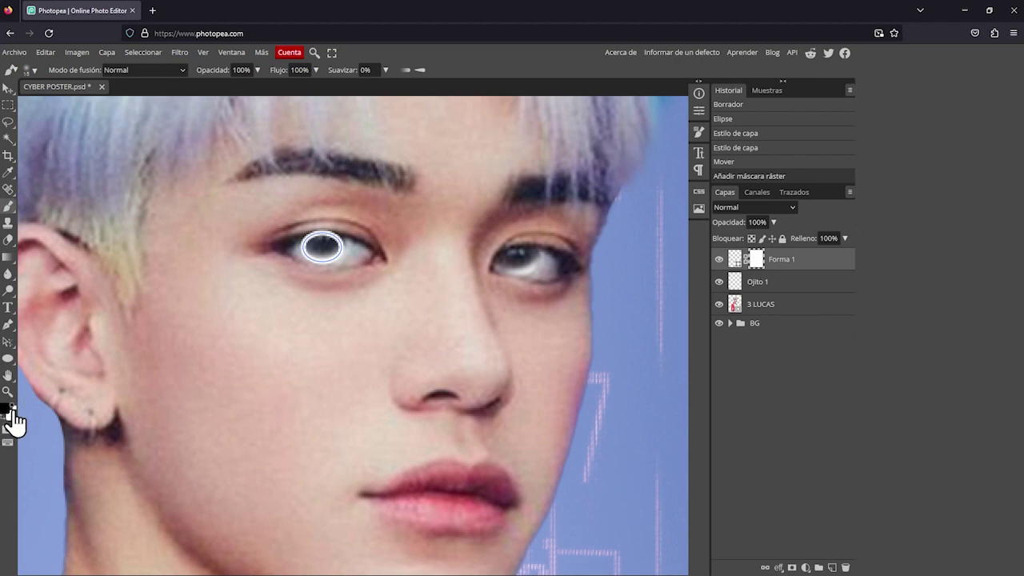
{"action": "left_click", "coordinate": [12, 406]}
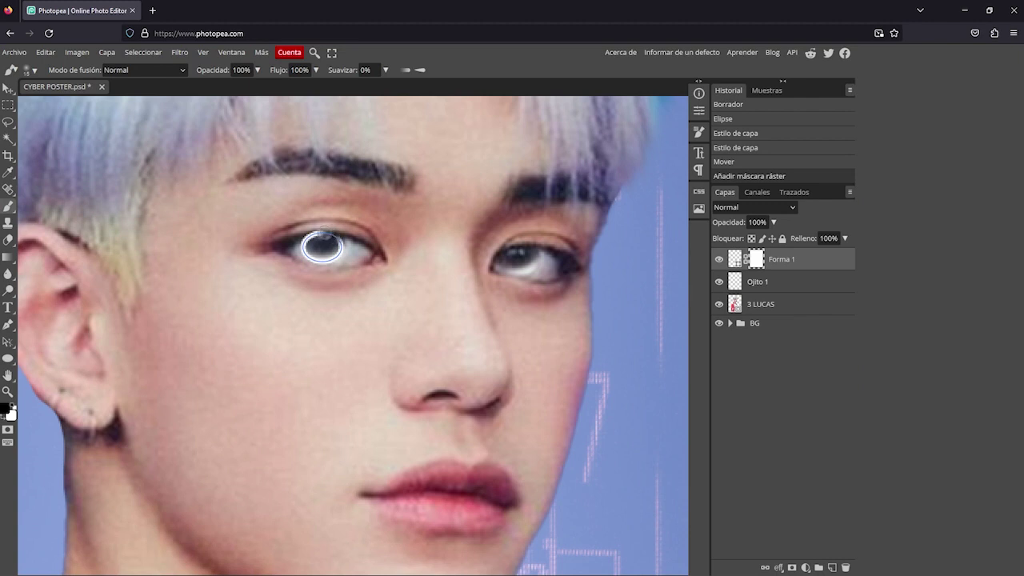
{"action": "left_click", "coordinate": [322, 238]}
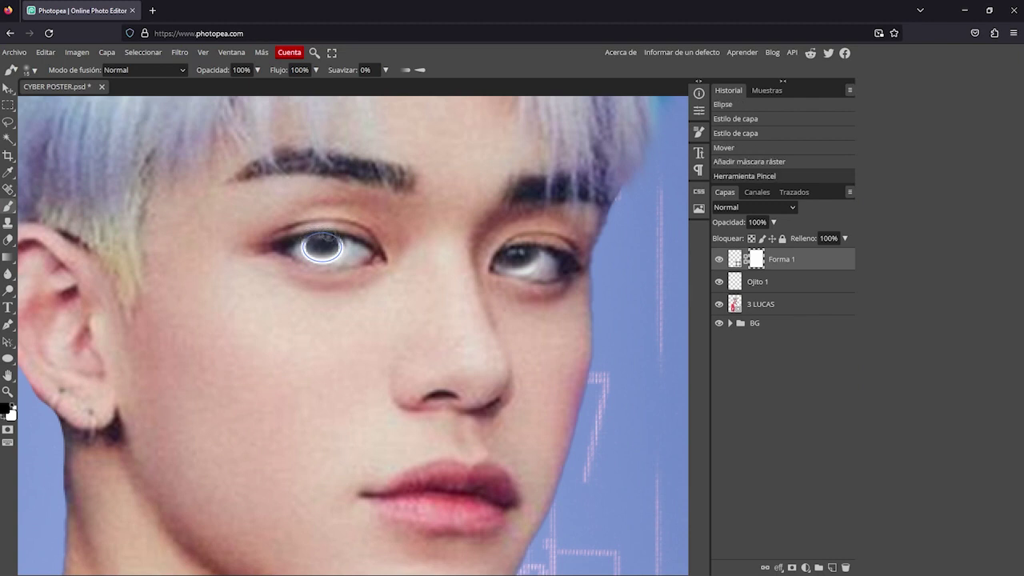
{"action": "left_click", "coordinate": [329, 240]}
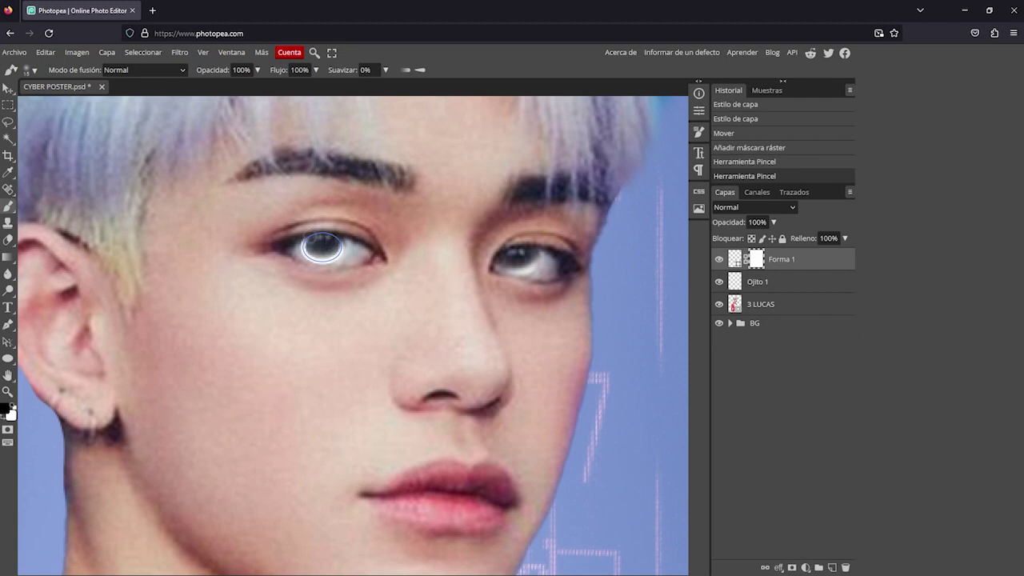
{"action": "left_click", "coordinate": [307, 241]}
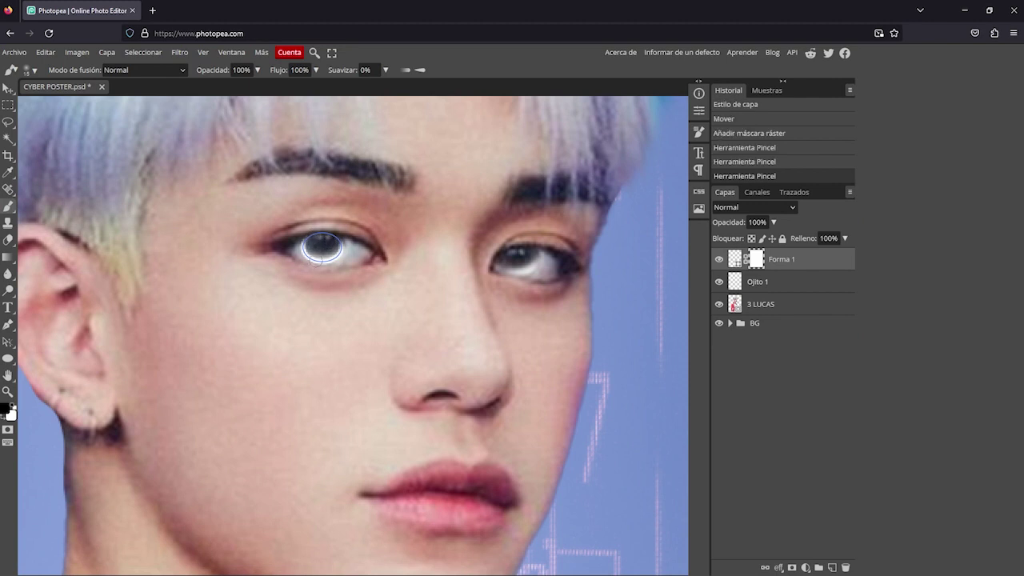
- Duplicate the ring onto the right-hand eye as Forma 2
{"action": "left_click", "coordinate": [8, 358]}
{"action": "mouse_move", "coordinate": [502, 251]}
{"action": "left_mouse_down"}
{"action": "mouse_move", "coordinate": [539, 272]}
{"action": "mouse_move", "coordinate": [520, 258]}
{"action": "mouse_move", "coordinate": [540, 257]}
{"action": "mouse_move", "coordinate": [504, 251]}
{"action": "left_mouse_up"}
{"action": "left_click", "coordinate": [45, 52]}
{"action": "left_click", "coordinate": [80, 300]}
{"action": "key", "text": "Return"}
- Mask and angle the Forma 2 ring to a lower arc, then select all eye layers
{"action": "left_click", "coordinate": [792, 567]}
{"action": "left_click", "coordinate": [8, 206]}
{"action": "left_click", "coordinate": [734, 260]}
{"action": "key", "text": "v"}
{"action": "key", "text": "ctrl+t"}
{"action": "left_click", "coordinate": [429, 70]}
{"action": "key", "text": "b"}
{"action": "left_click", "coordinate": [558, 283]}
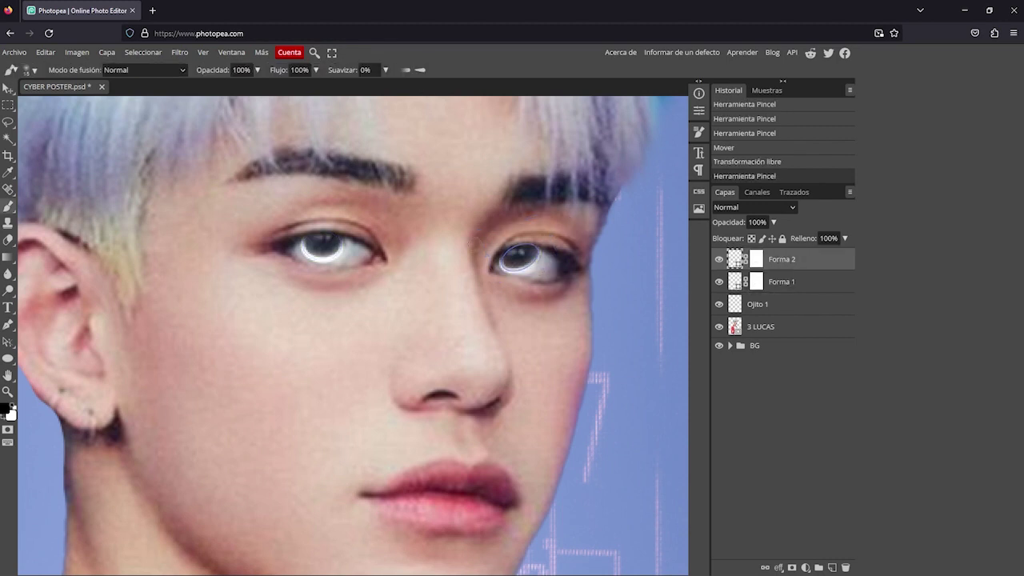
{"action": "left_click", "coordinate": [8, 90]}
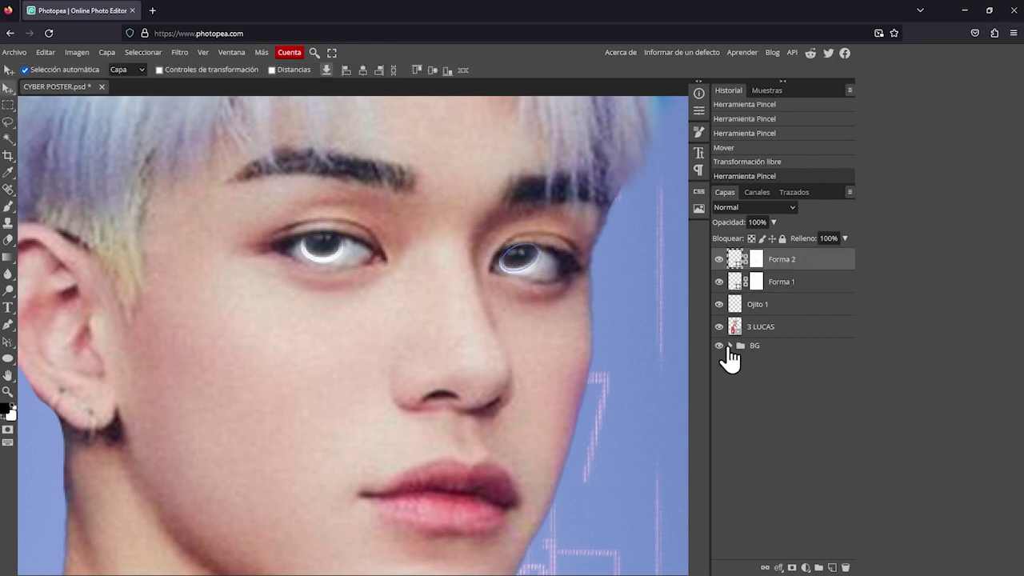
{"action": "left_click", "coordinate": [801, 308], "text": "shift"}
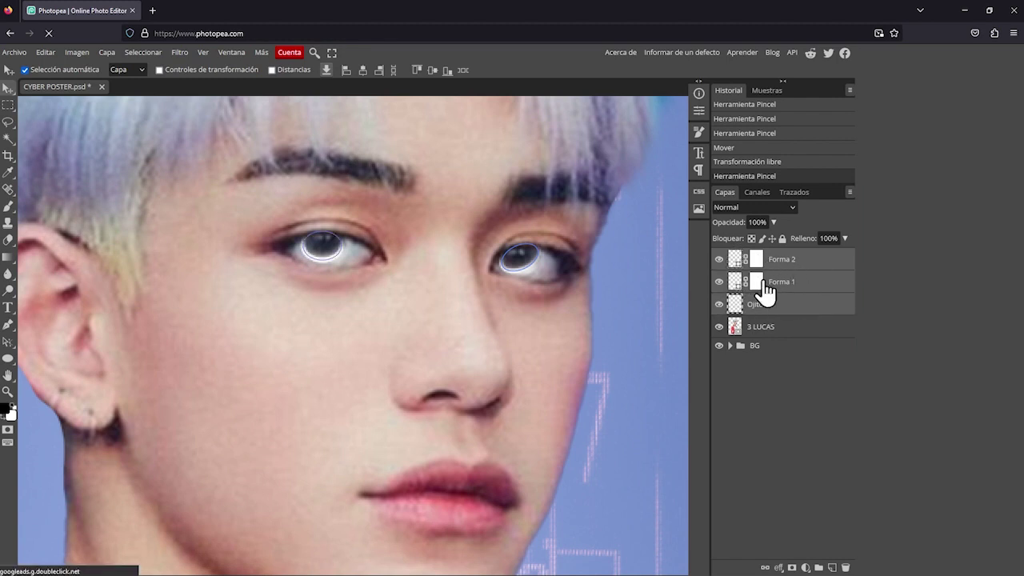
- Group the eye layers into a folder named EYES and bring up the fill/adjustment list
{"action": "left_click", "coordinate": [819, 567]}
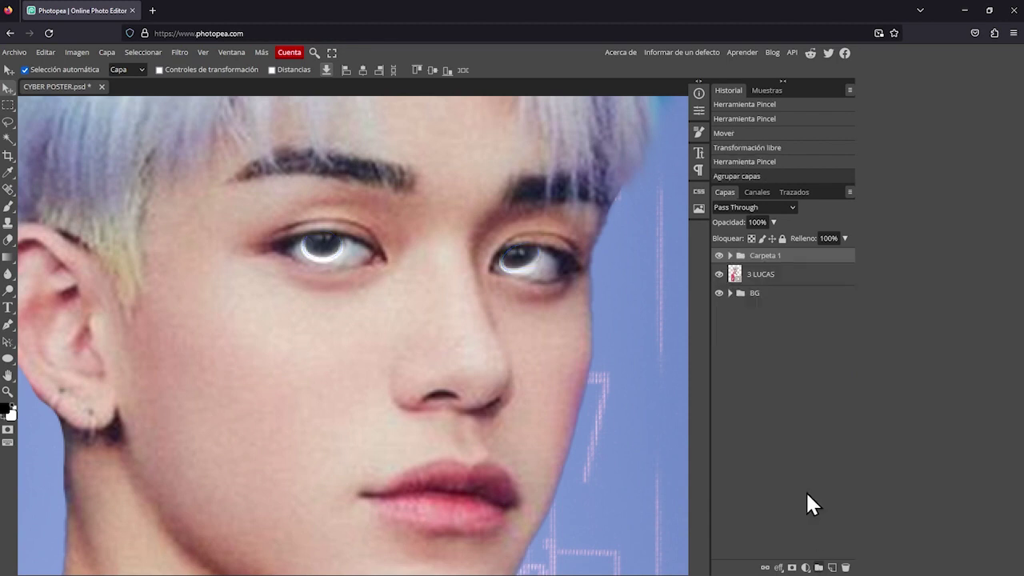
{"action": "double_click", "coordinate": [760, 257]}
{"action": "type", "text": "EYES"}
{"action": "key", "text": "Return"}
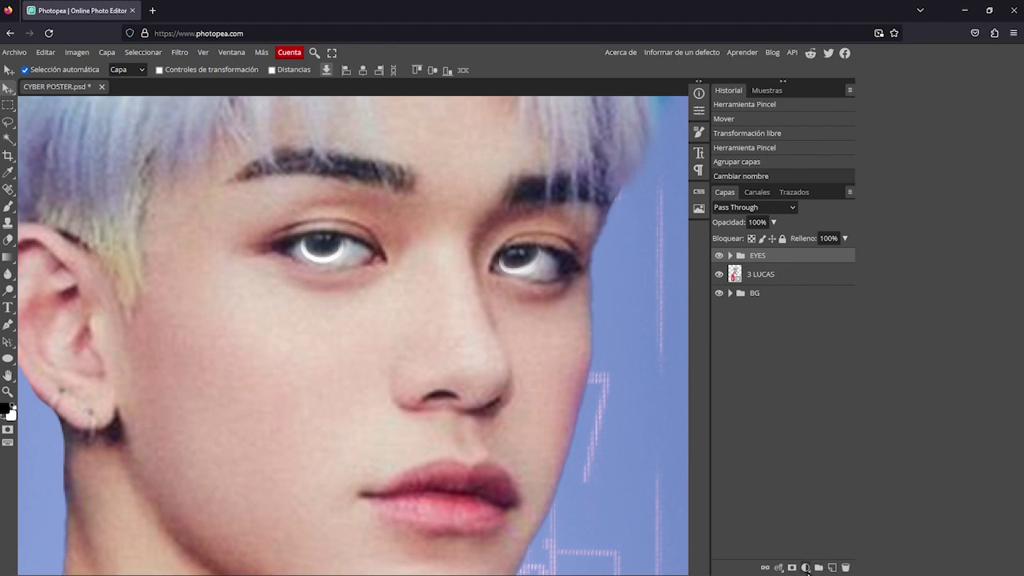
{"action": "left_click", "coordinate": [806, 568]}
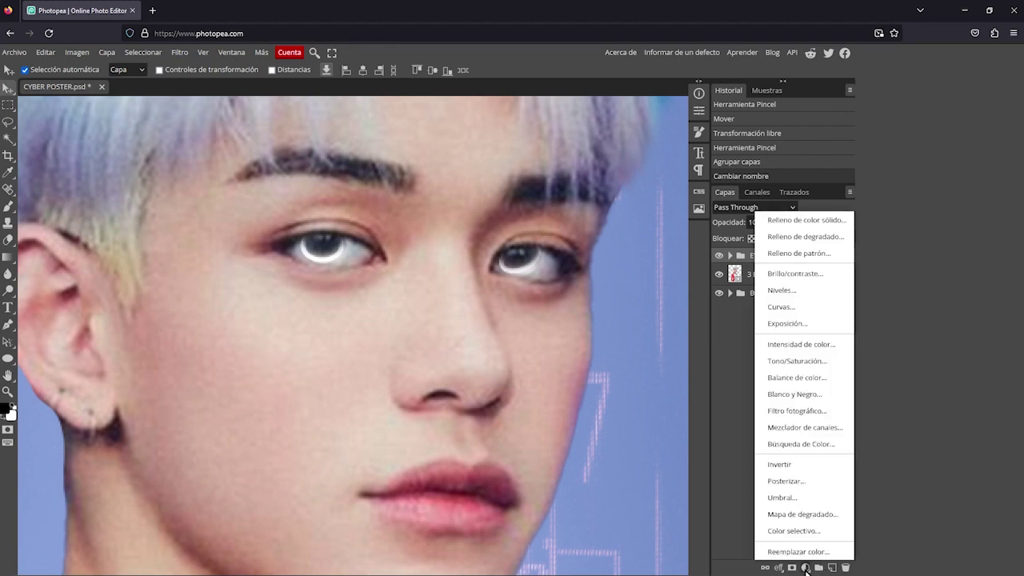
- Add a solid colour fill layer set to red
{"action": "left_click", "coordinate": [844, 220]}
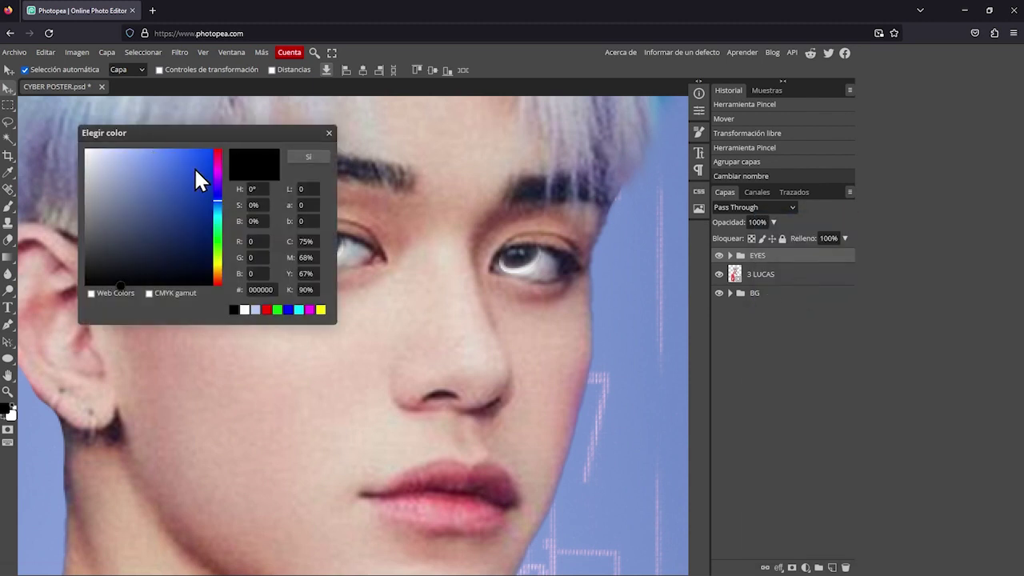
{"action": "left_click_drag", "start_coordinate": [196, 163], "coordinate": [209, 147]}
{"action": "left_click_drag", "start_coordinate": [217, 200], "coordinate": [222, 144]}
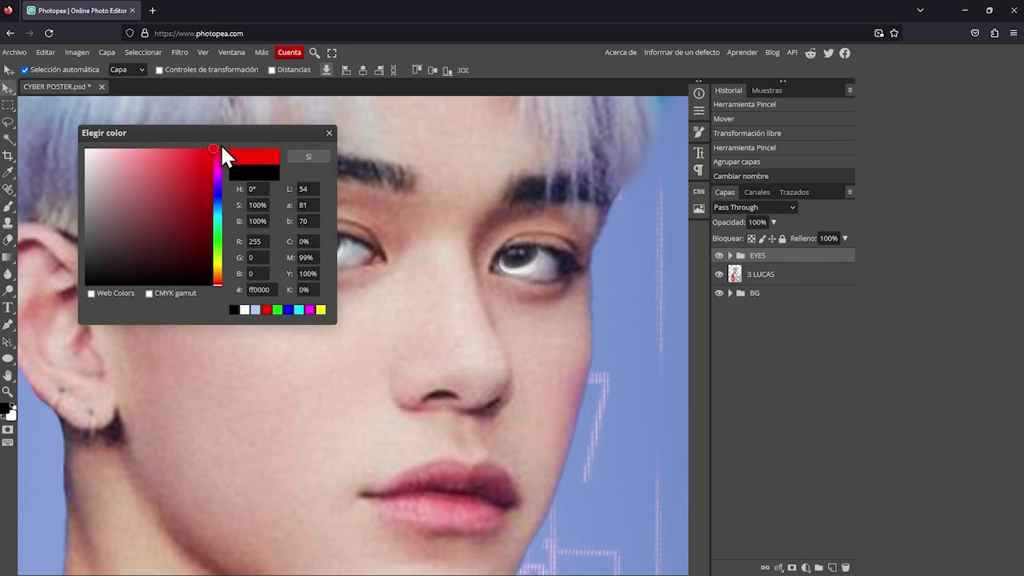
{"action": "left_click", "coordinate": [309, 156]}
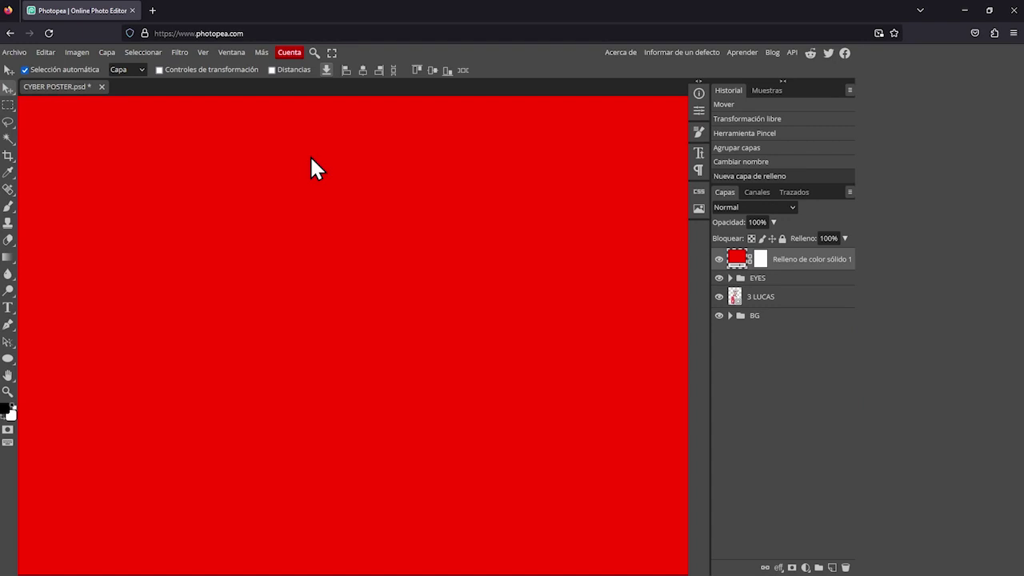
- Invert the red fill layer's mask so the portrait shows through
{"action": "scroll", "coordinate": [418, 233], "scroll_direction": "down", "scroll_amount": 1}
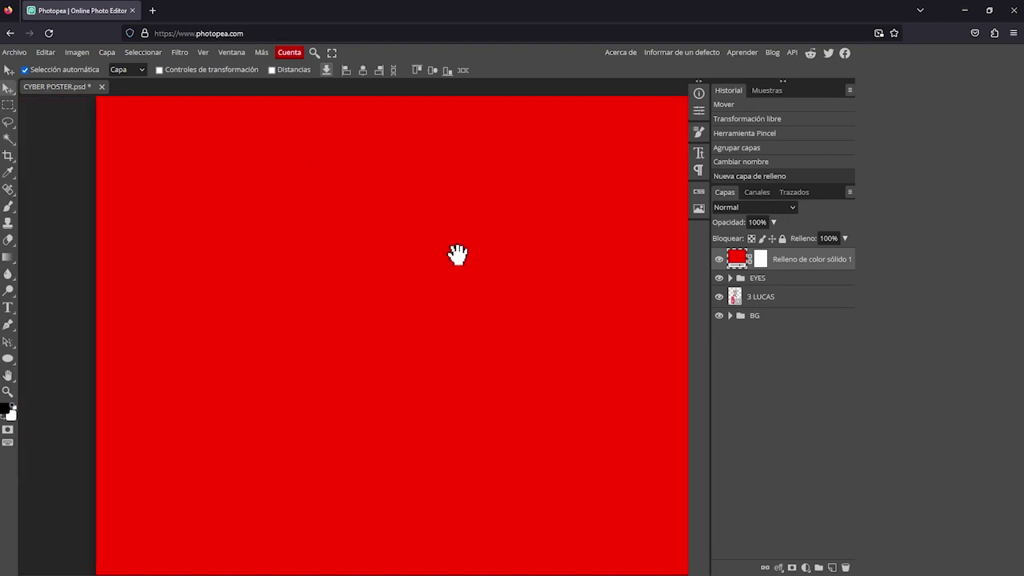
{"action": "scroll", "coordinate": [418, 233], "scroll_direction": "down", "scroll_amount": 2}
{"action": "scroll", "coordinate": [420, 258], "scroll_direction": "down", "scroll_amount": 2}
{"action": "left_click_drag", "start_coordinate": [438, 379], "coordinate": [401, 338]}
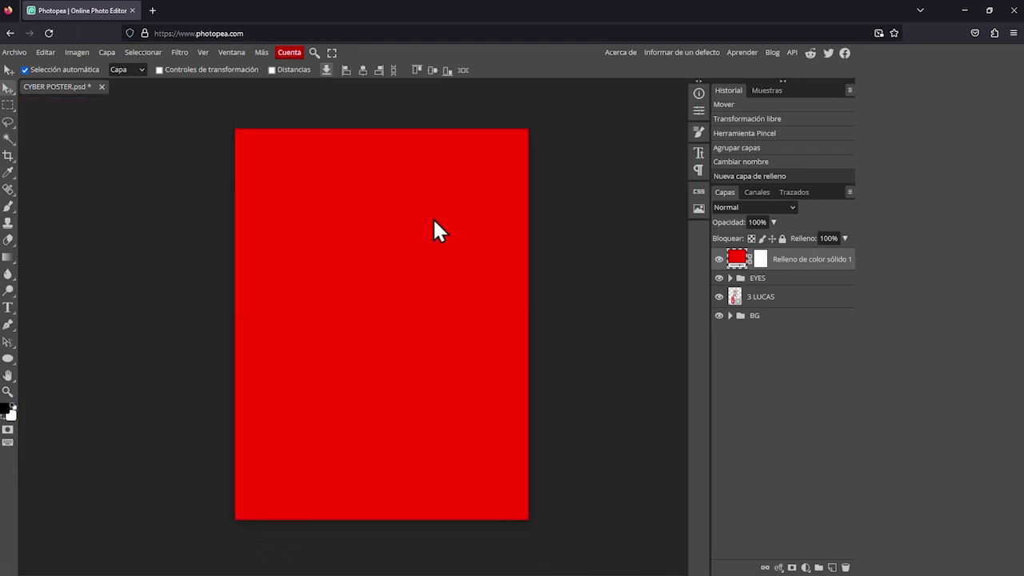
{"action": "left_click", "coordinate": [760, 259]}
{"action": "key", "text": "ctrl+i"}
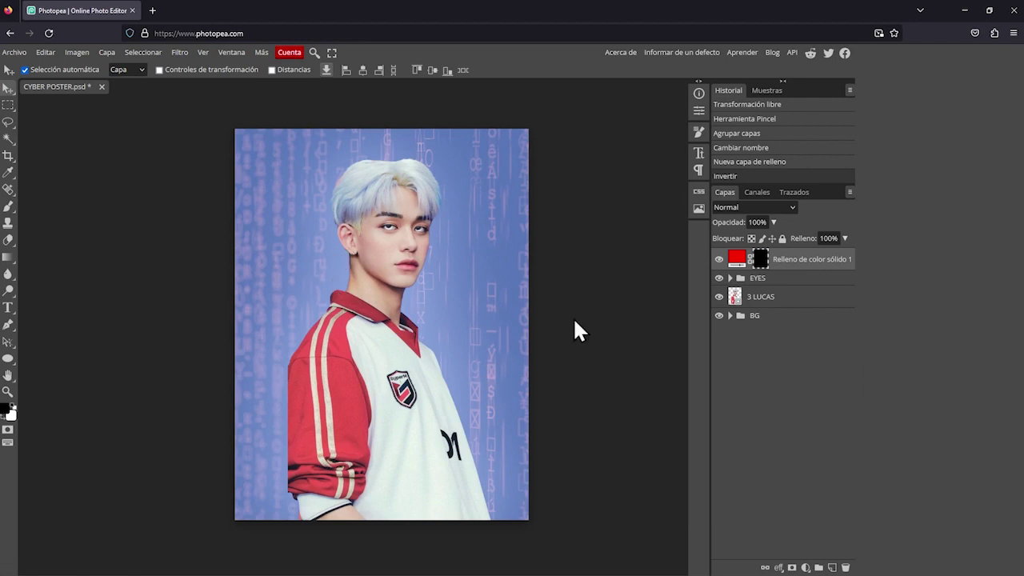
- Paint white over both lips on the red fill's mask so the red shows only there
{"action": "left_click", "coordinate": [6, 210]}
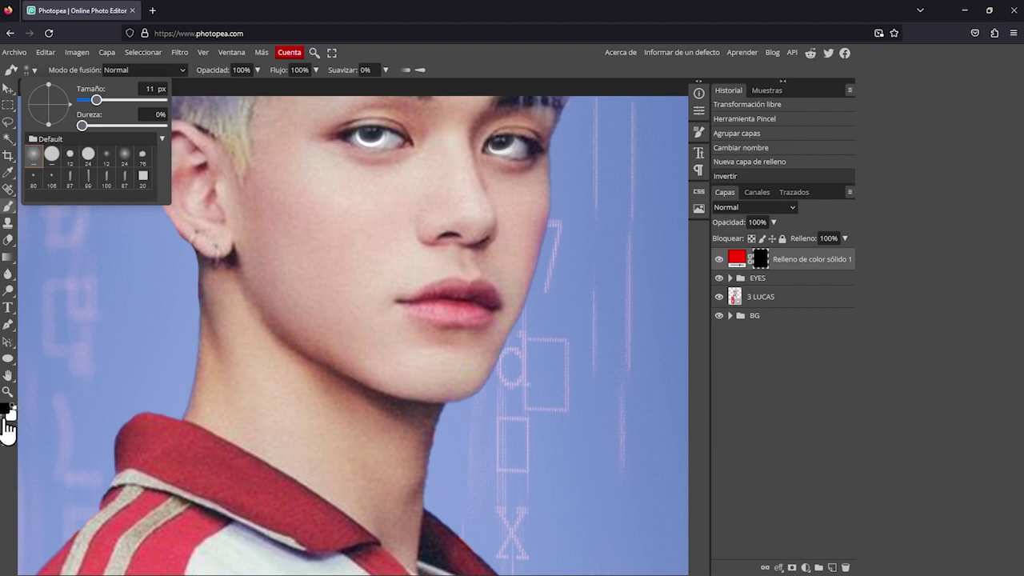
{"action": "left_click", "coordinate": [5, 420]}
{"action": "left_click", "coordinate": [5, 420]}
{"action": "left_click", "coordinate": [5, 420]}
{"action": "left_click", "coordinate": [5, 420]}
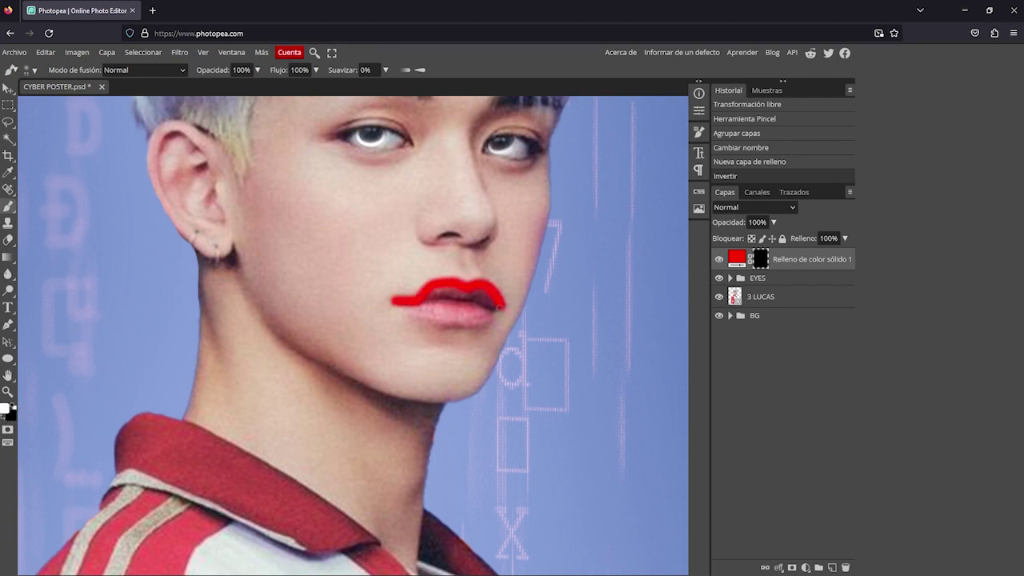
{"action": "mouse_move", "coordinate": [433, 284]}
{"action": "left_mouse_down"}
{"action": "mouse_move", "coordinate": [418, 308]}
{"action": "mouse_move", "coordinate": [485, 318]}
{"action": "left_mouse_up"}
{"action": "left_click_drag", "start_coordinate": [432, 309], "coordinate": [480, 317]}
- Set the red lip fill to Multiplicar blend mode with its fill at 40%
{"action": "key", "text": "v"}
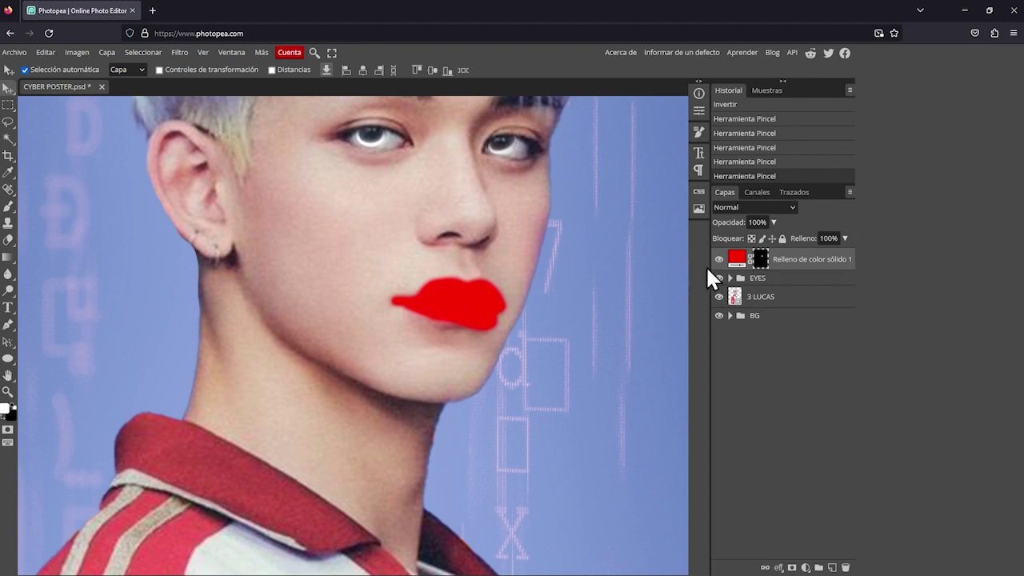
{"action": "left_click", "coordinate": [736, 260]}
{"action": "left_click", "coordinate": [790, 207]}
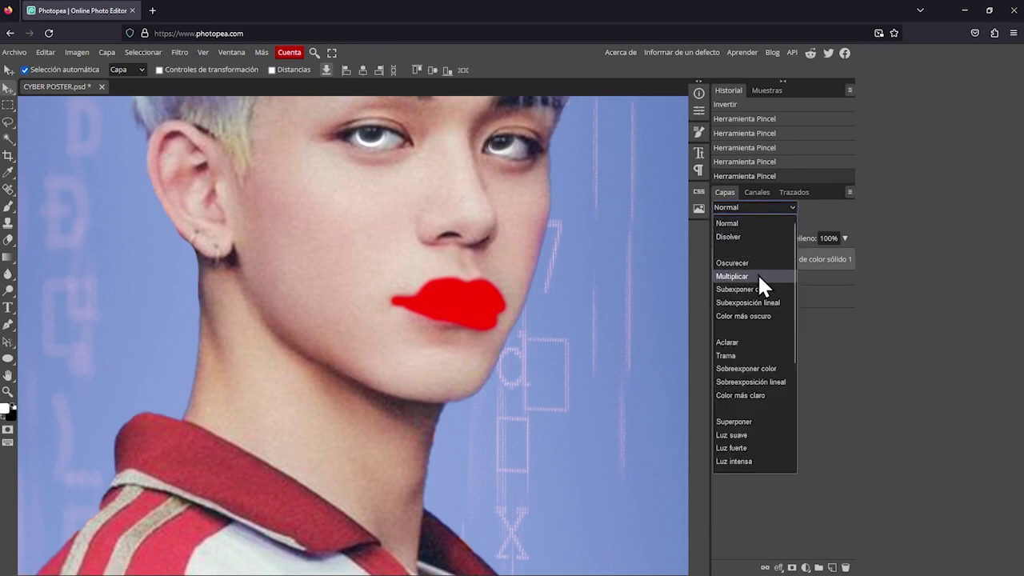
{"action": "key", "text": "Escape"}
{"action": "key", "text": "m"}
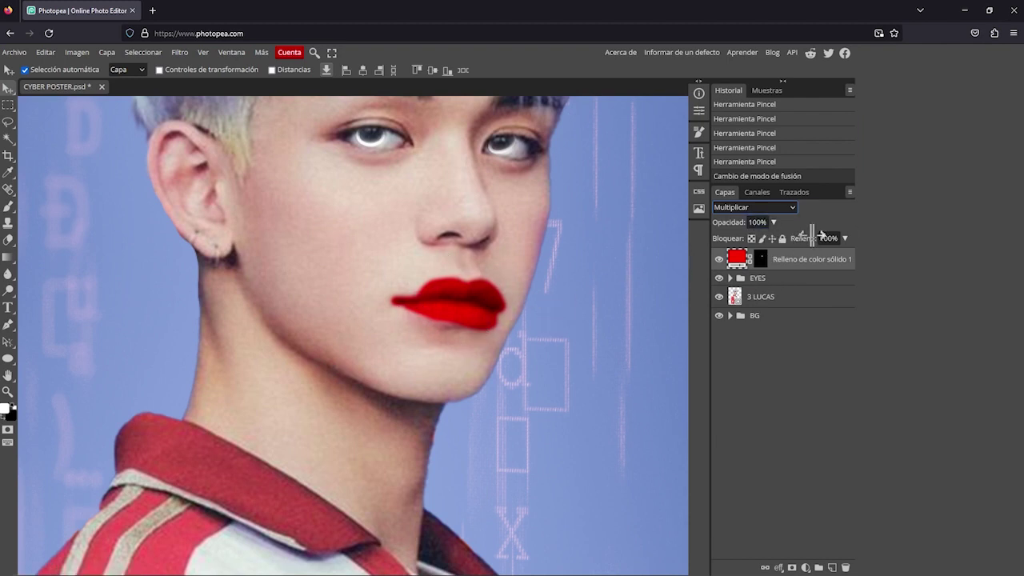
{"action": "left_click_drag", "start_coordinate": [812, 234], "coordinate": [786, 233]}
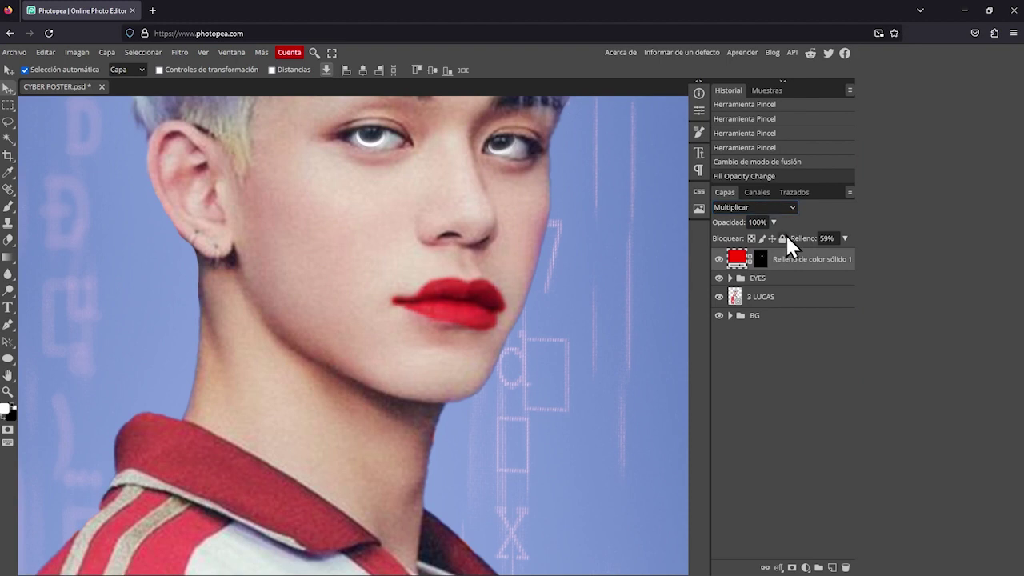
{"action": "left_click", "coordinate": [827, 238]}
{"action": "type", "text": "20"}
{"action": "key", "text": "Return"}
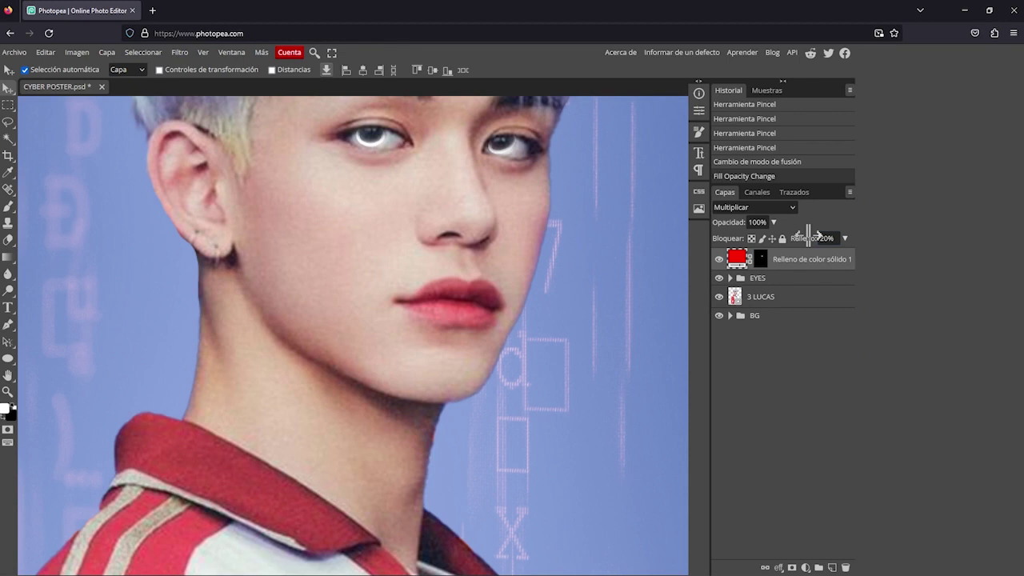
{"action": "left_click_drag", "start_coordinate": [792, 241], "coordinate": [813, 237]}
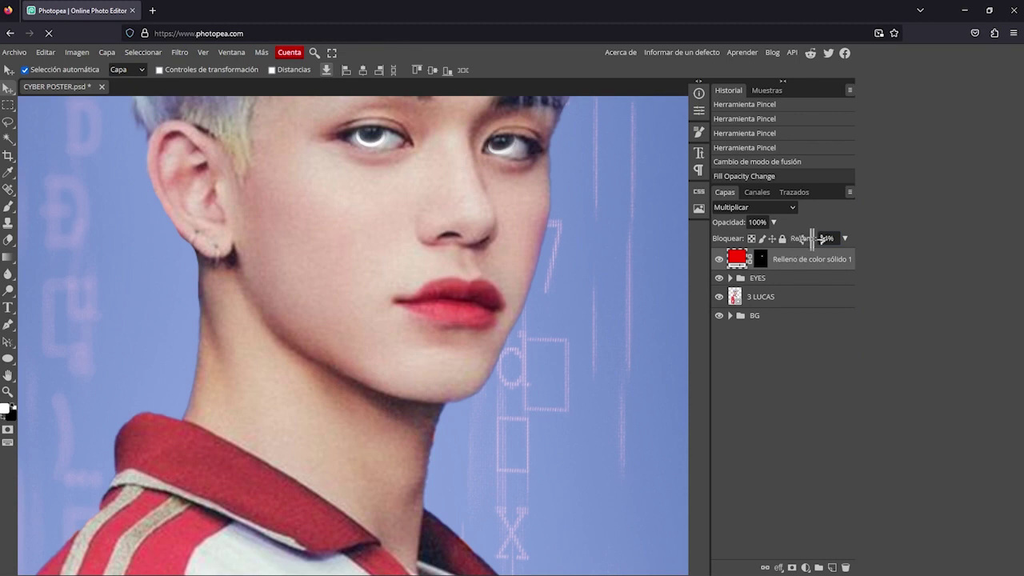
{"action": "left_click", "coordinate": [826, 238]}
{"action": "type", "text": "5"}
{"action": "key", "text": "ctrl+0"}
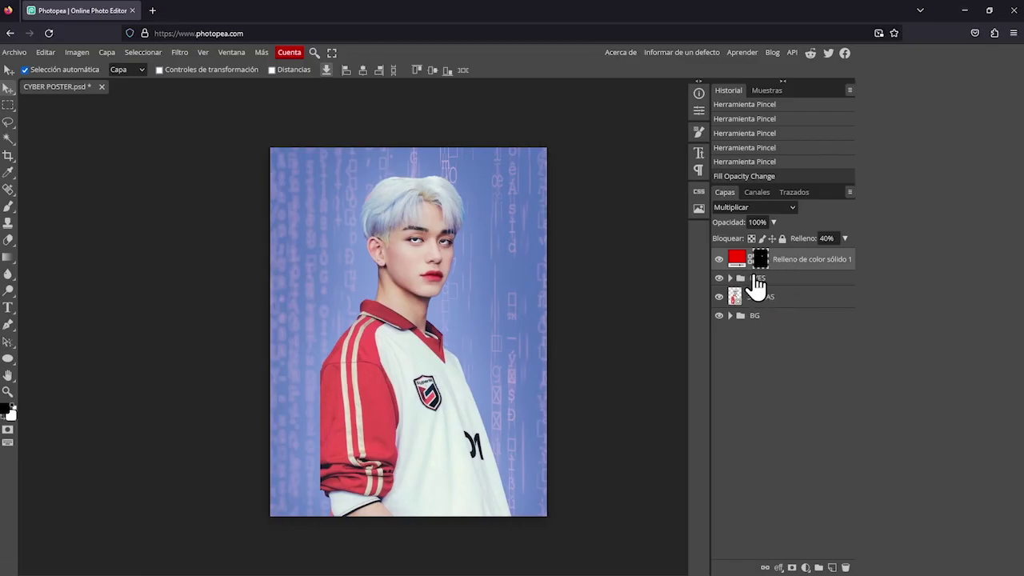
- Group the red fill, EYES and 3 LUCAS portrait layers into a folder named IDOL
{"action": "left_click", "coordinate": [816, 269]}
{"action": "left_click", "coordinate": [803, 303]}
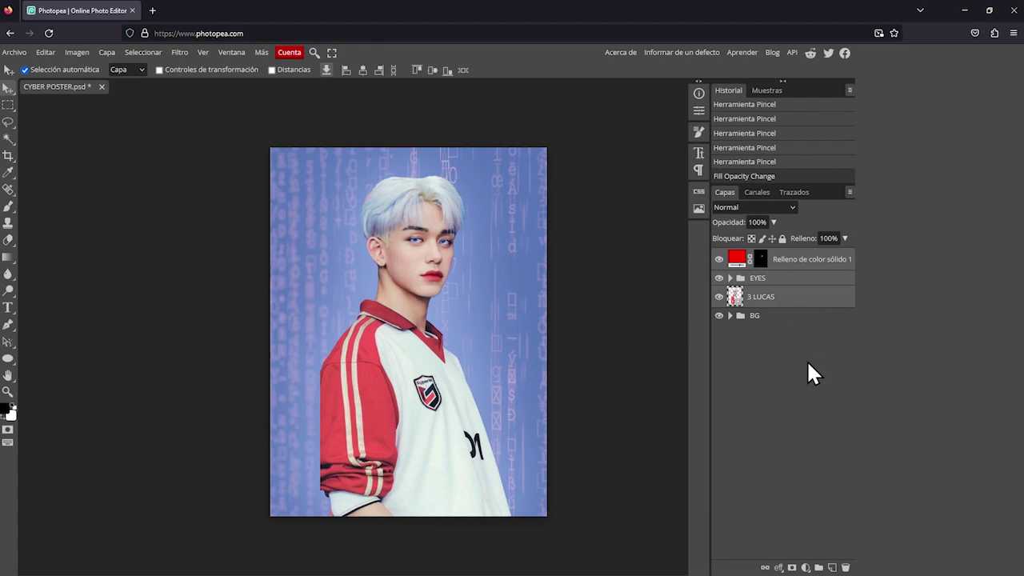
{"action": "left_click", "coordinate": [820, 568]}
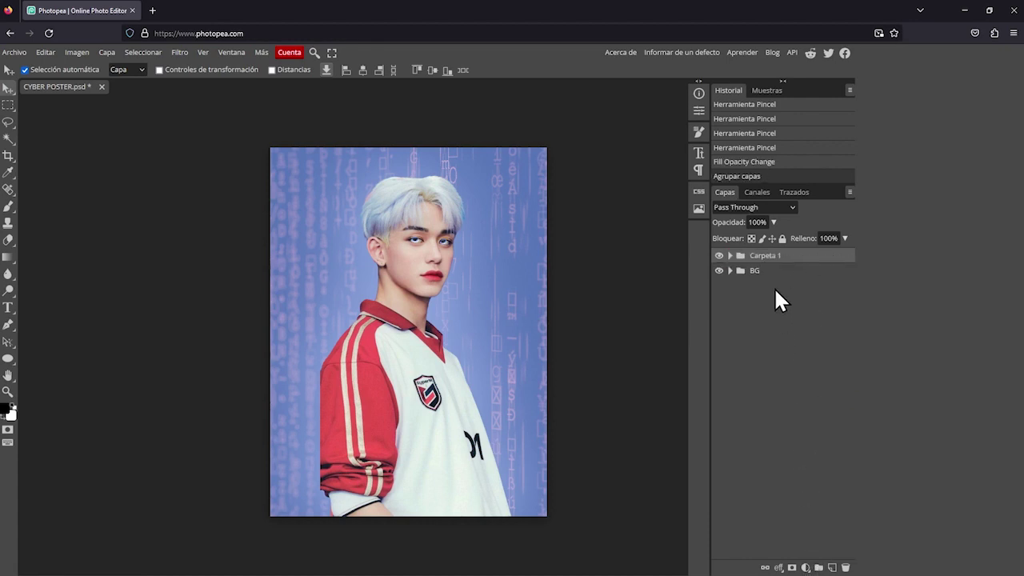
{"action": "double_click", "coordinate": [771, 258]}
{"action": "type", "text": "IDOL"}
{"action": "key", "text": "Return"}
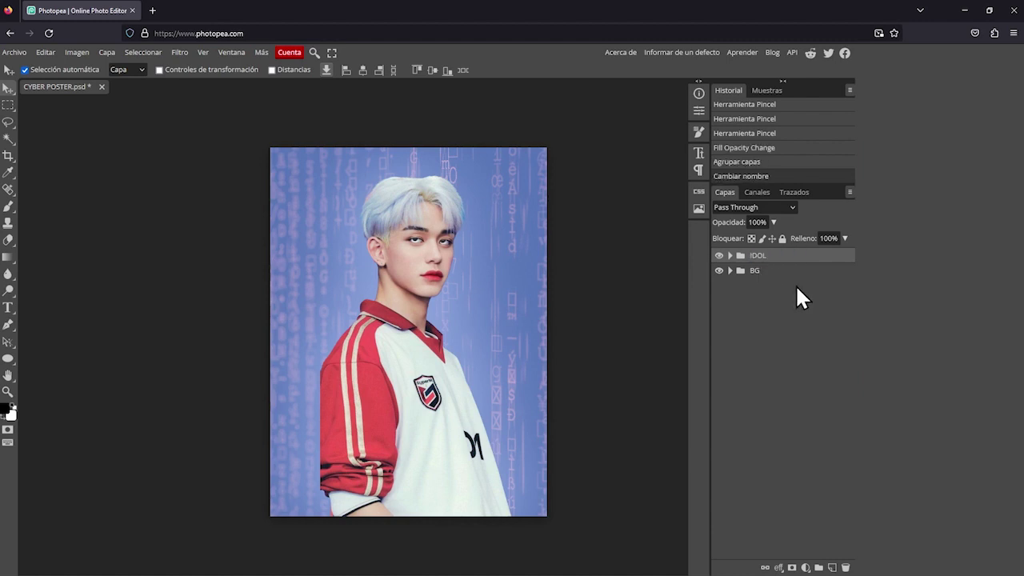
{"action": "left_click", "coordinate": [720, 256]}
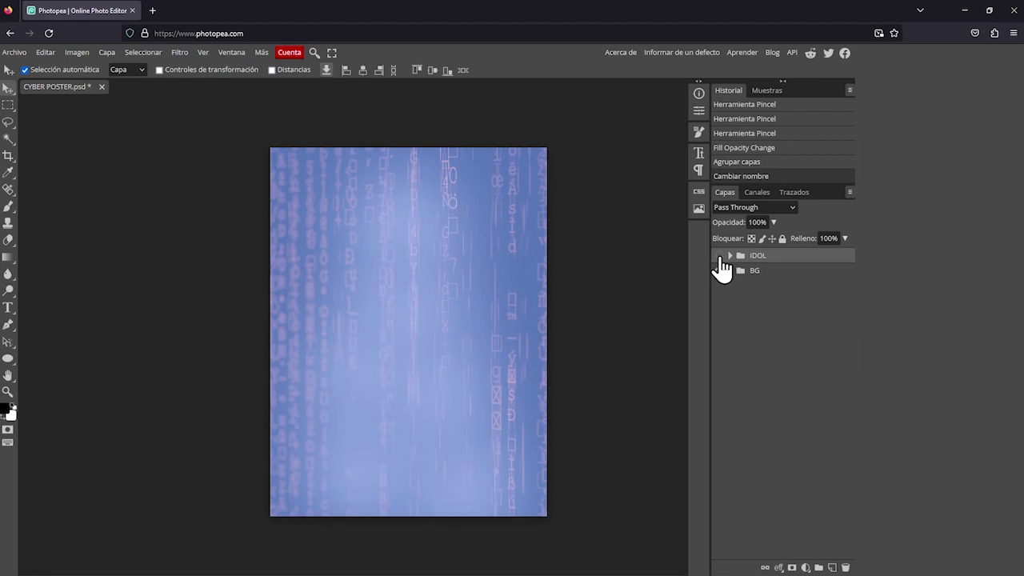
{"action": "left_click", "coordinate": [719, 256]}
{"action": "left_click", "coordinate": [806, 567]}
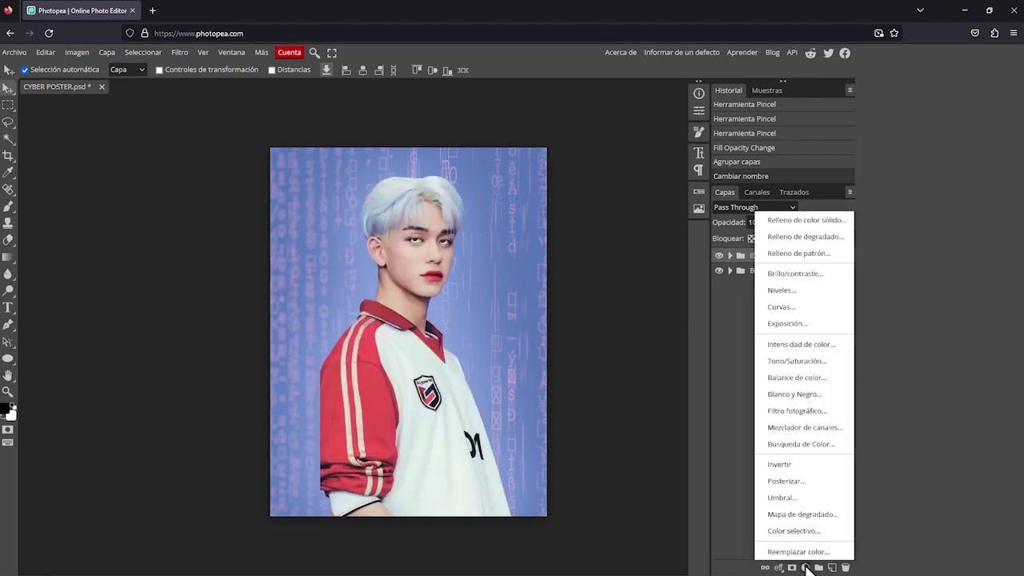
- Add a Curvas adjustment clipped to IDOL with a gentle S-curve on RGB
{"action": "left_click", "coordinate": [832, 319]}
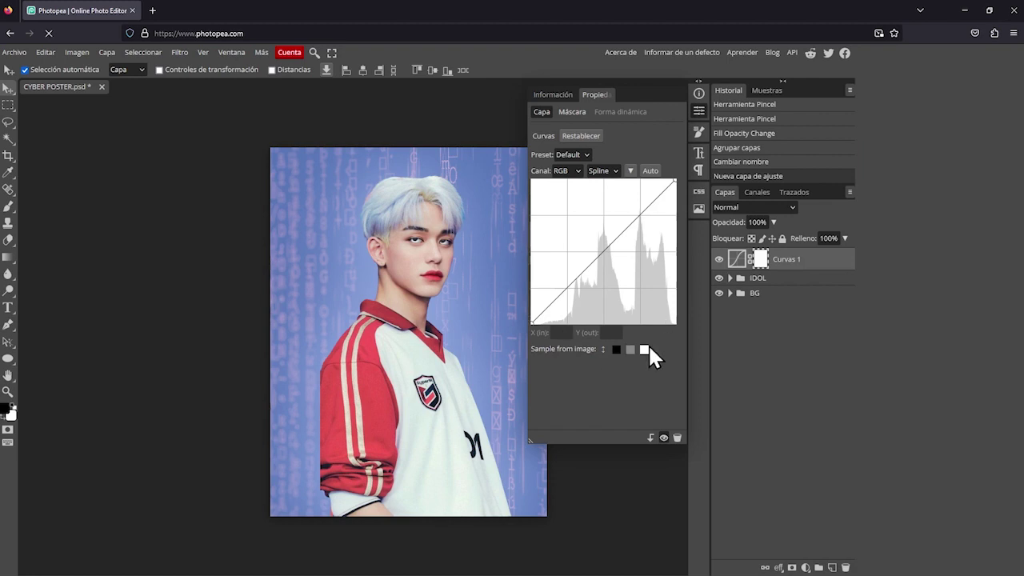
{"action": "left_click", "coordinate": [650, 440]}
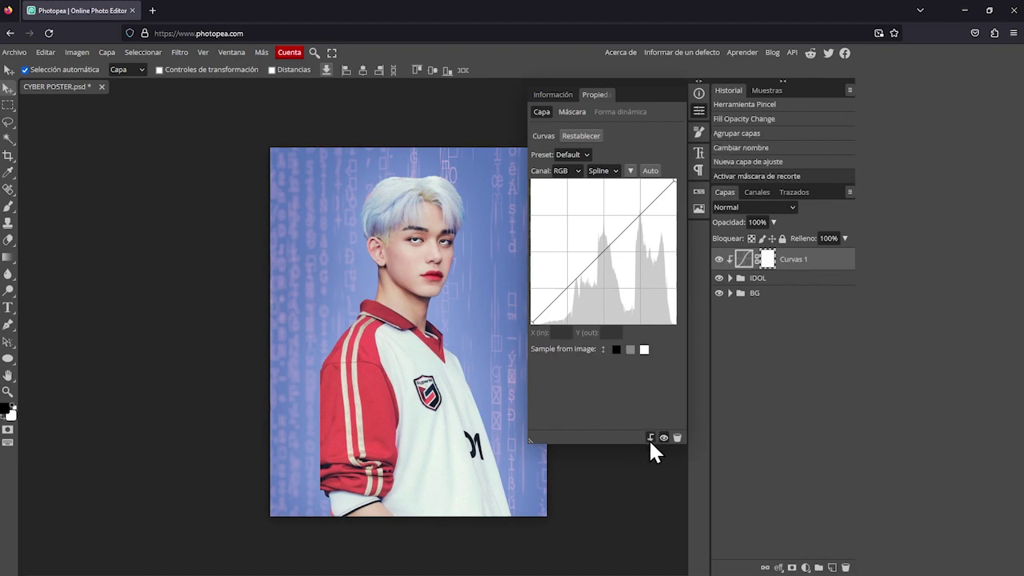
{"action": "left_click", "coordinate": [608, 256]}
{"action": "left_click", "coordinate": [673, 181]}
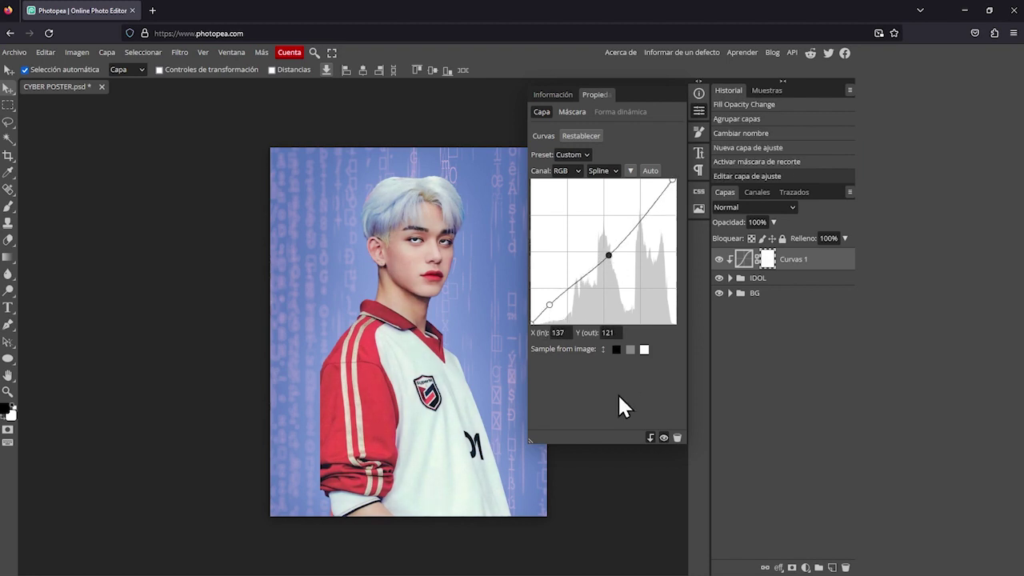
{"action": "left_click", "coordinate": [719, 259]}
{"action": "left_click", "coordinate": [745, 259]}
{"action": "left_click_drag", "start_coordinate": [613, 264], "coordinate": [608, 254]}
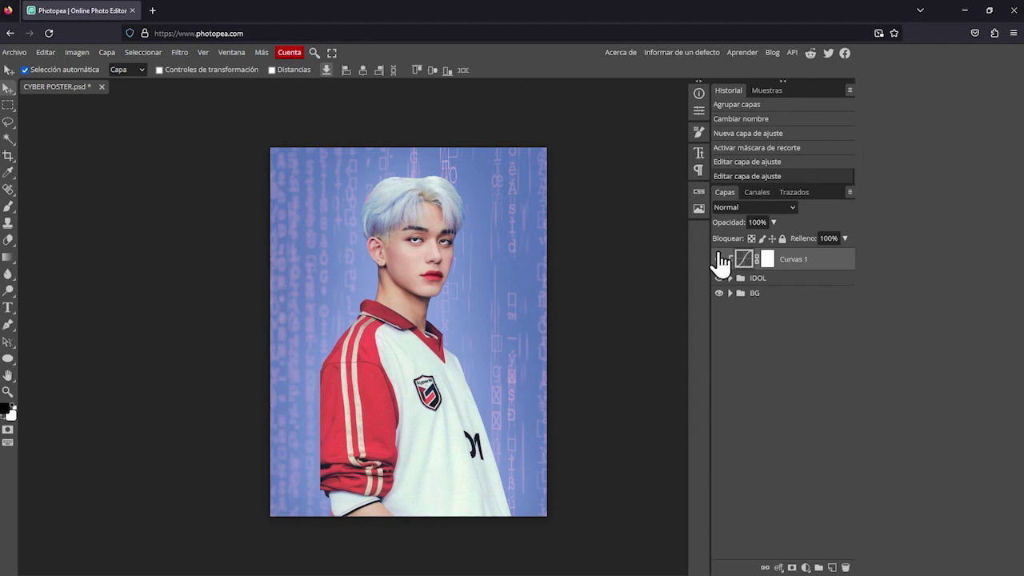
{"action": "left_click", "coordinate": [806, 567]}
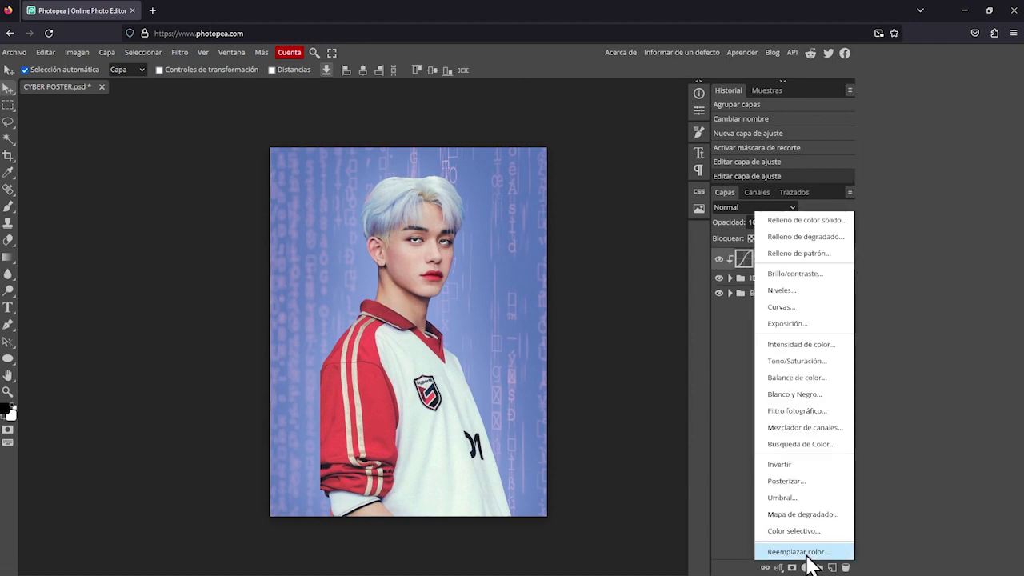
- Add a clipped Balance de color with Sombras at Cian-Rojo -17 and Amarillo-Azul 2
{"action": "left_click", "coordinate": [800, 377]}
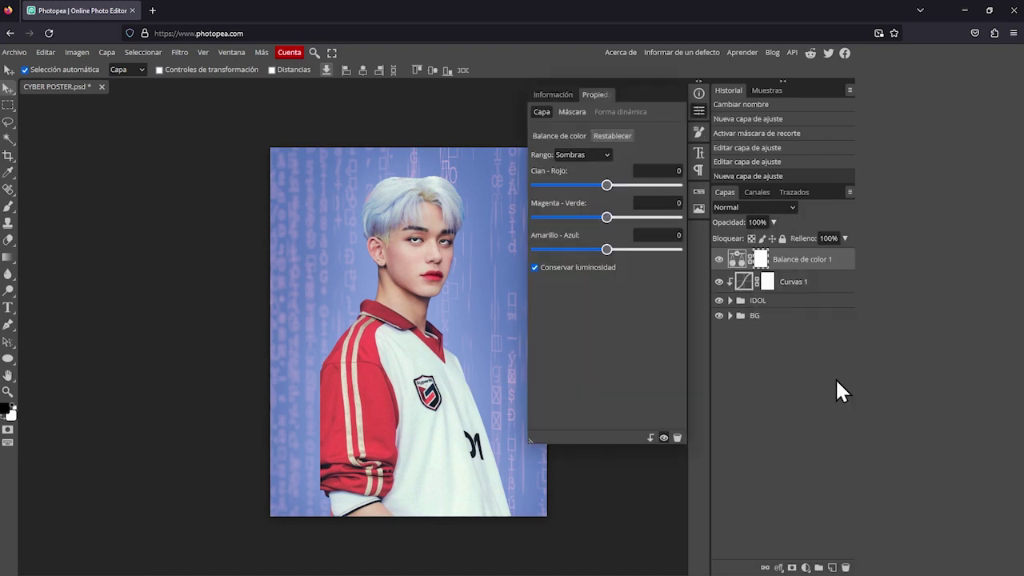
{"action": "left_click", "coordinate": [649, 437]}
{"action": "scroll", "coordinate": [656, 170], "scroll_direction": "down", "scroll_amount": 17}
{"action": "scroll", "coordinate": [656, 234], "scroll_direction": "up", "scroll_amount": 2}
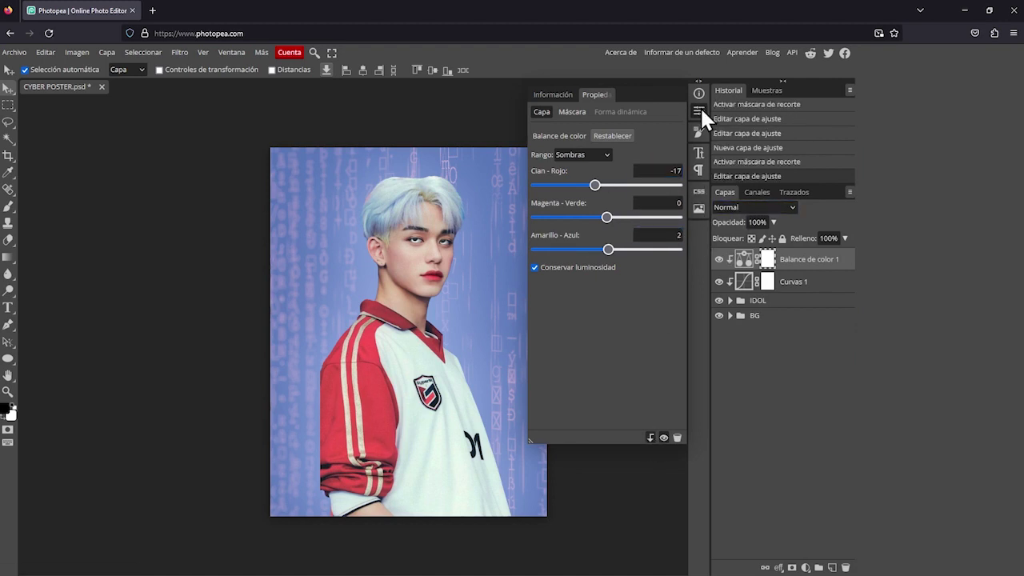
{"action": "left_click", "coordinate": [699, 110]}
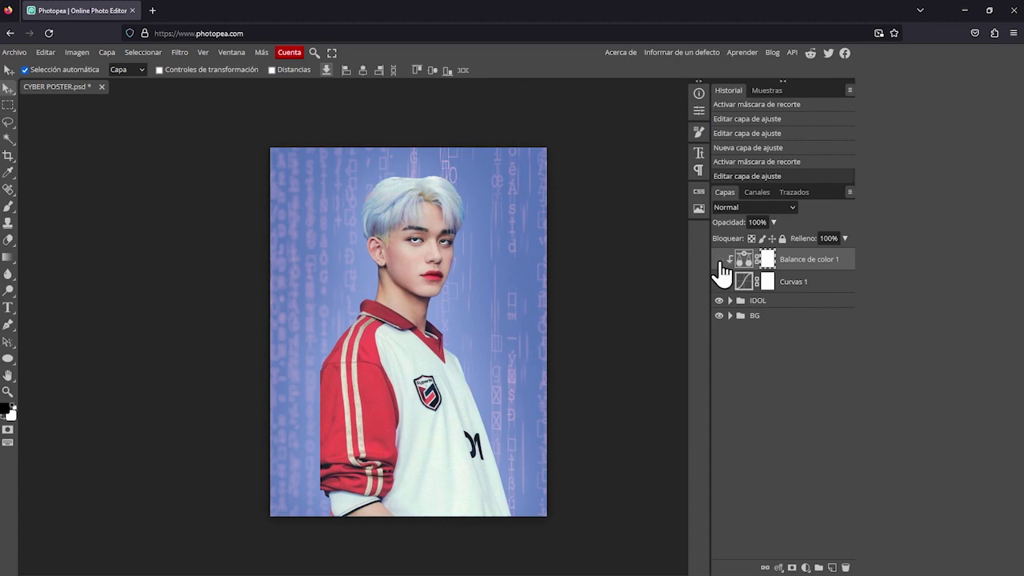
- Add a Brillo/contraste adjustment, invert its mask and paint it back onto the face
{"action": "left_click", "coordinate": [807, 568]}
{"action": "left_click", "coordinate": [768, 269]}
{"action": "left_click_drag", "start_coordinate": [607, 200], "coordinate": [600, 201]}
{"action": "key", "text": "ctrl+i"}
{"action": "key", "text": "b"}
{"action": "key", "text": "x"}
{"action": "scroll", "coordinate": [432, 264], "scroll_direction": "up", "scroll_amount": 2}
{"action": "mouse_move", "coordinate": [430, 260]}
{"action": "left_mouse_down"}
{"action": "mouse_move", "coordinate": [480, 264]}
{"action": "mouse_move", "coordinate": [448, 276]}
{"action": "mouse_move", "coordinate": [520, 280]}
{"action": "left_mouse_up"}
{"action": "left_click_drag", "start_coordinate": [376, 304], "coordinate": [331, 334]}
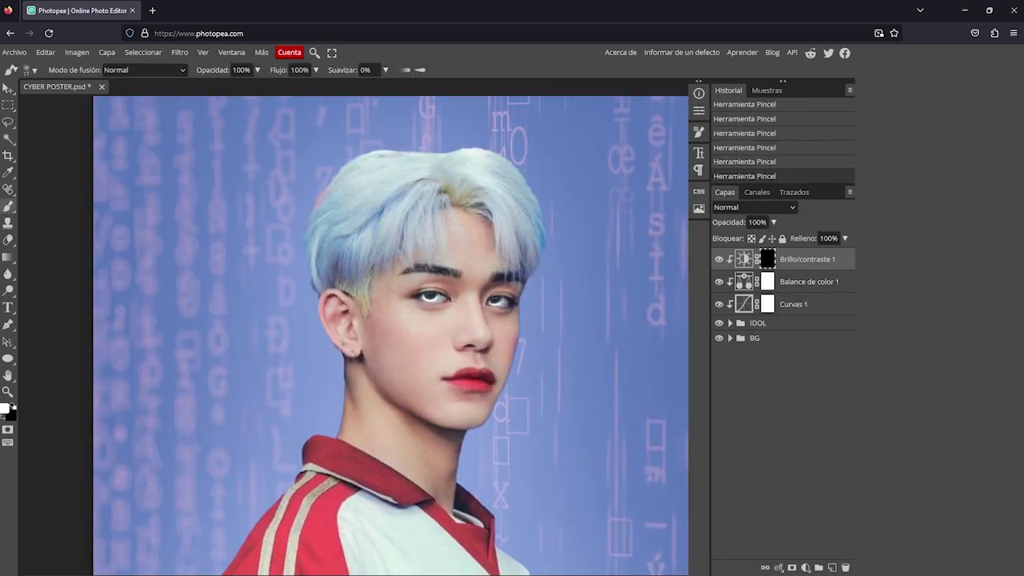
{"action": "key", "text": "x"}
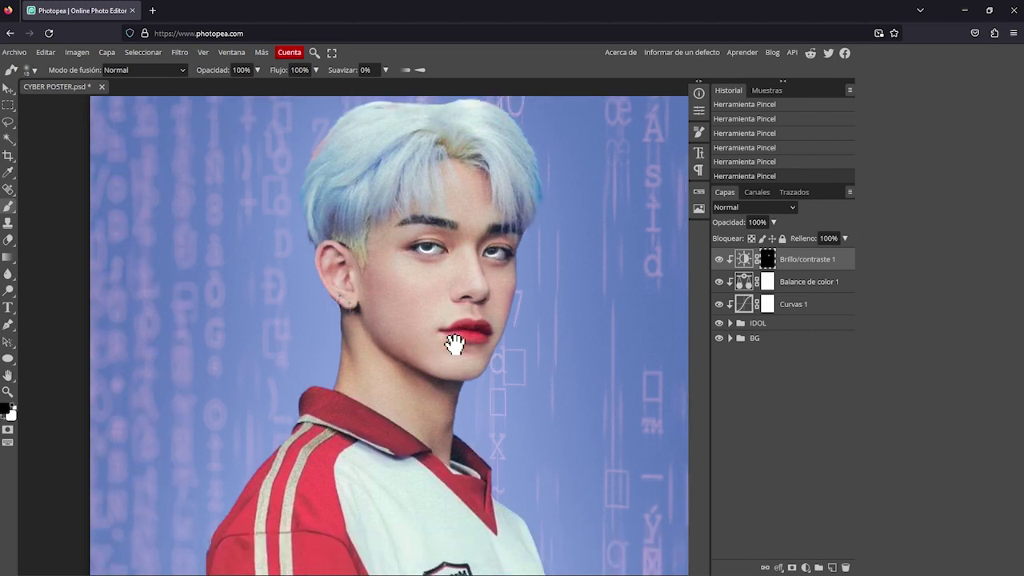
- Clip a black solid-colour fill, invert its mask, paint the cheek, and set fill to 20%
{"action": "right_click", "coordinate": [748, 261]}
{"action": "left_click", "coordinate": [831, 492]}
{"action": "key", "text": "ctrl+i"}
{"action": "key", "text": "b"}
{"action": "mouse_move", "coordinate": [344, 312]}
{"action": "left_mouse_down"}
{"action": "mouse_move", "coordinate": [400, 360]}
{"action": "mouse_move", "coordinate": [448, 472]}
{"action": "left_mouse_up"}
{"action": "key", "text": "v"}
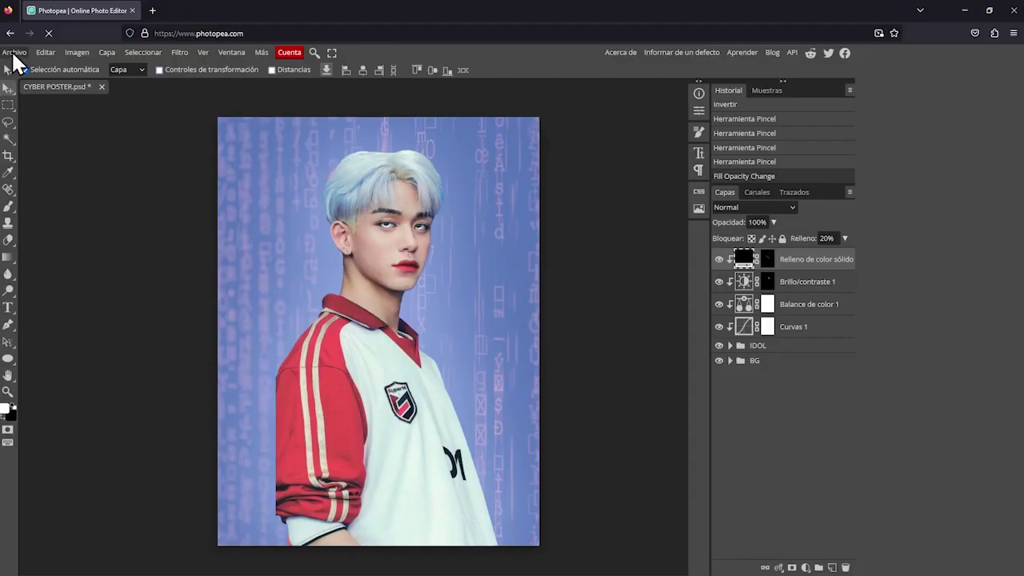
{"action": "left_click", "coordinate": [13, 55]}
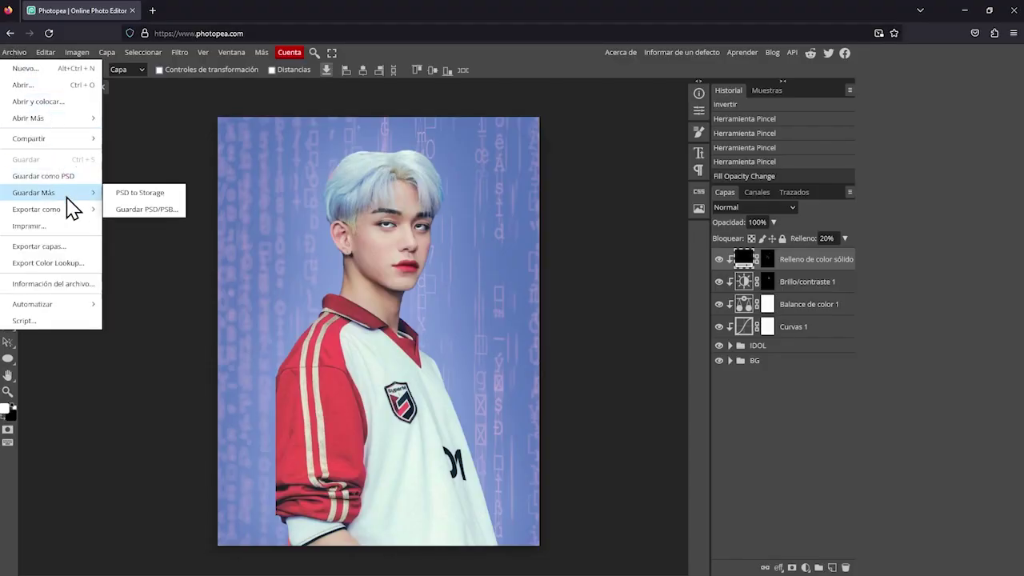
- Place the Smiley face PNG, shrunk onto the cheek, in Multiplicar blend mode
{"action": "left_click", "coordinate": [86, 105]}
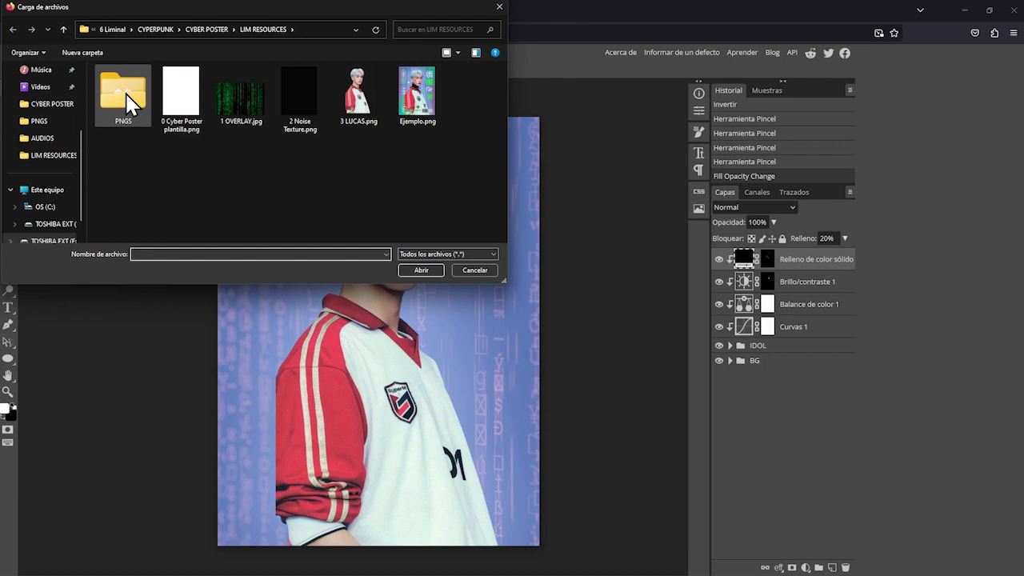
{"action": "double_click", "coordinate": [125, 96]}
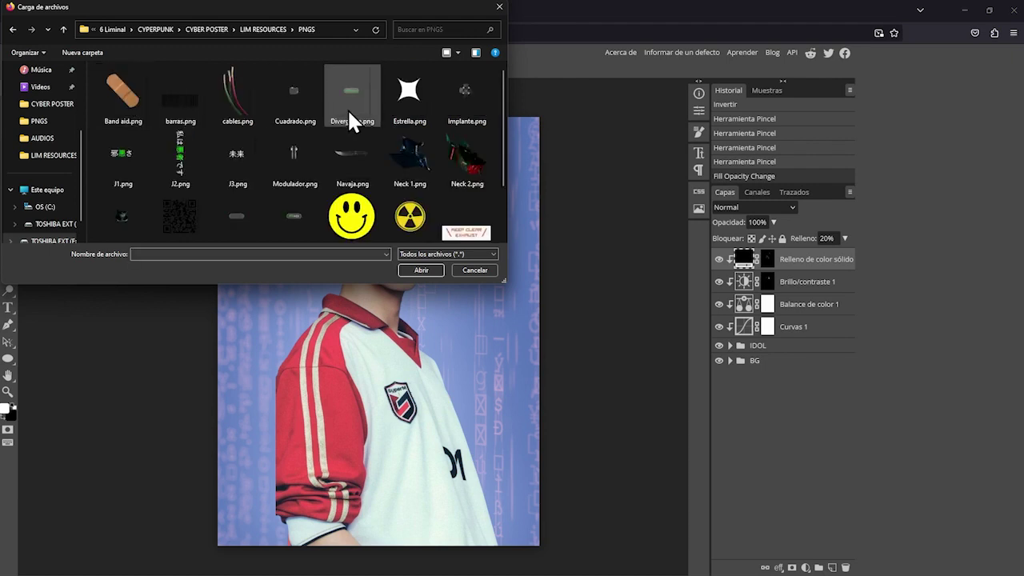
{"action": "scroll", "coordinate": [360, 174], "scroll_direction": "down", "scroll_amount": 1}
{"action": "double_click", "coordinate": [352, 206]}
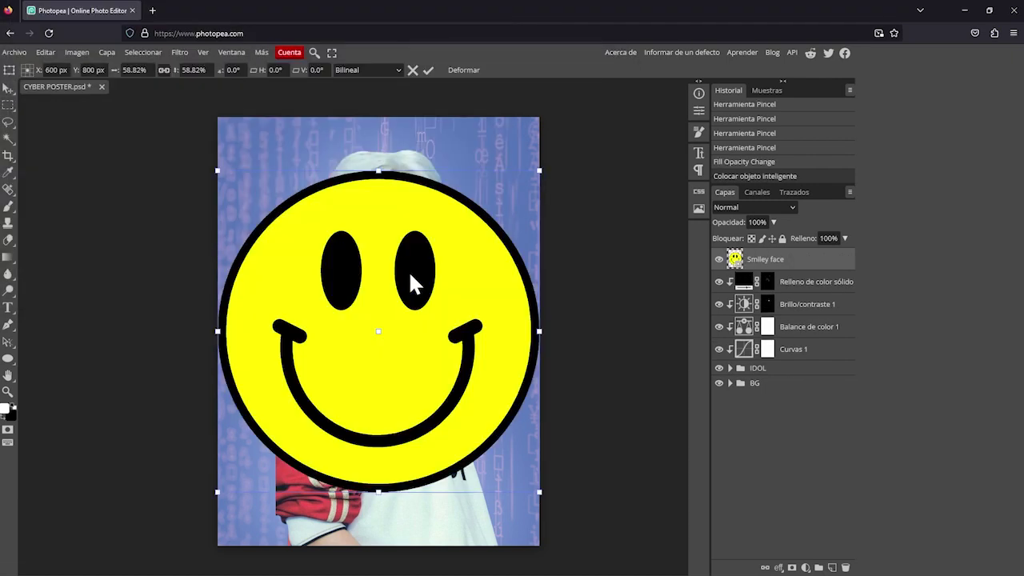
{"action": "mouse_move", "coordinate": [324, 244]}
{"action": "left_mouse_down"}
{"action": "mouse_move", "coordinate": [240, 180]}
{"action": "mouse_move", "coordinate": [395, 251]}
{"action": "left_mouse_up"}
{"action": "key", "text": "Return"}
{"action": "key", "text": "shift+alt+m"}
- Place the Band aid PNG, scaled down onto the cheek, in Multiplicar mode
{"action": "left_click", "coordinate": [14, 52]}
{"action": "left_click", "coordinate": [48, 94]}
{"action": "double_click", "coordinate": [125, 88]}
{"action": "mouse_move", "coordinate": [411, 362]}
{"action": "left_mouse_down"}
{"action": "mouse_move", "coordinate": [336, 272]}
{"action": "mouse_move", "coordinate": [377, 263]}
{"action": "left_mouse_up"}
{"action": "left_click", "coordinate": [429, 68]}
{"action": "key", "text": "shift+alt+m"}
- Place the Tornillo screw PNG, shrunk to a tiny dot on the forehead
{"action": "left_click", "coordinate": [13, 52]}
{"action": "left_click", "coordinate": [80, 102]}
{"action": "double_click", "coordinate": [292, 166]}
{"action": "left_click_drag", "start_coordinate": [400, 331], "coordinate": [400, 194]}
{"action": "mouse_move", "coordinate": [480, 280]}
{"action": "left_mouse_down"}
{"action": "mouse_move", "coordinate": [338, 140]}
{"action": "mouse_move", "coordinate": [408, 211]}
{"action": "left_mouse_up"}
{"action": "left_click", "coordinate": [428, 70]}
- Set the Tornillo screw layer to Multiplicar blend mode
{"action": "left_click", "coordinate": [762, 208]}
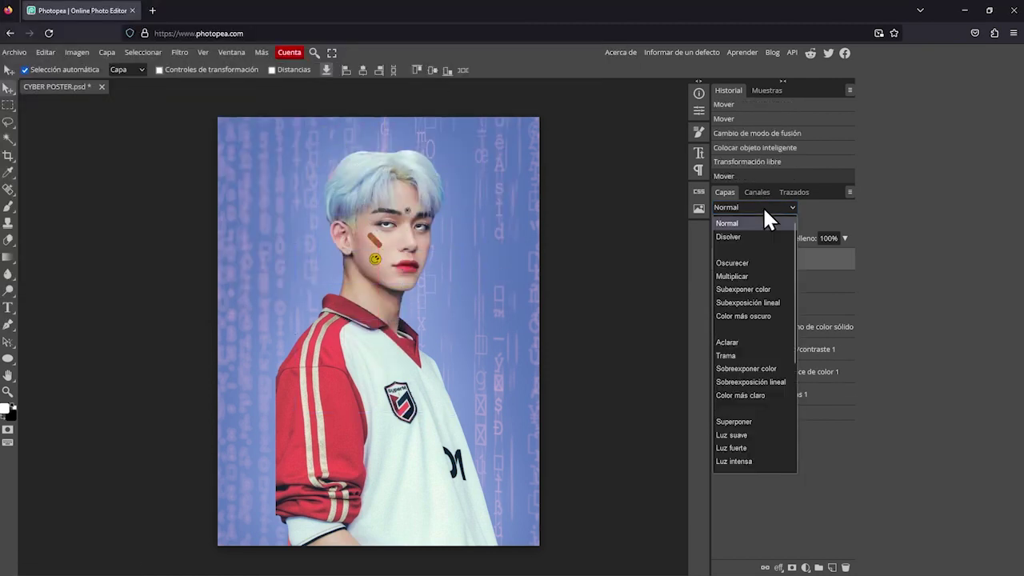
{"action": "left_click", "coordinate": [757, 277]}
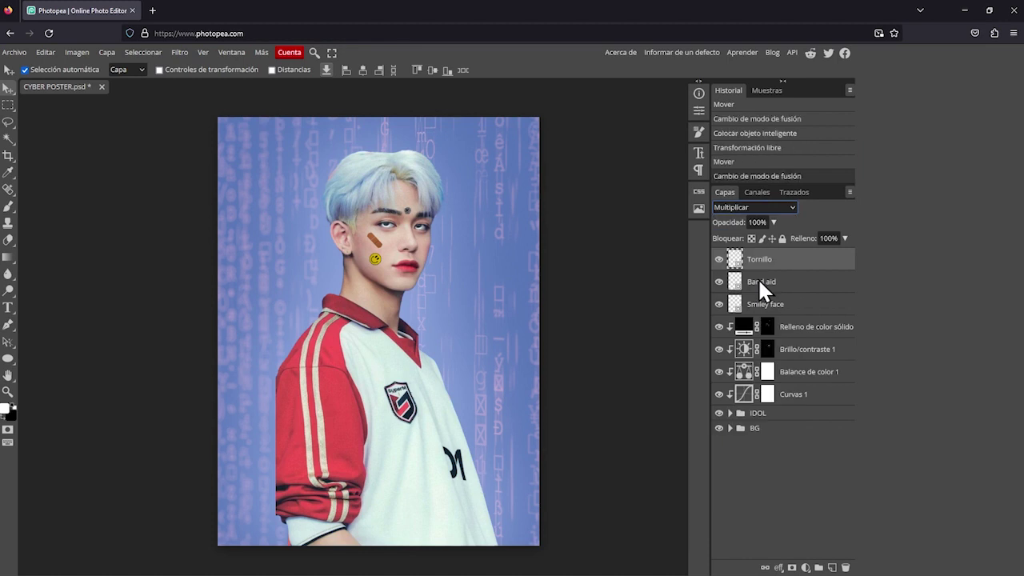
{"action": "left_click", "coordinate": [407, 212]}
{"action": "left_click", "coordinate": [481, 252]}
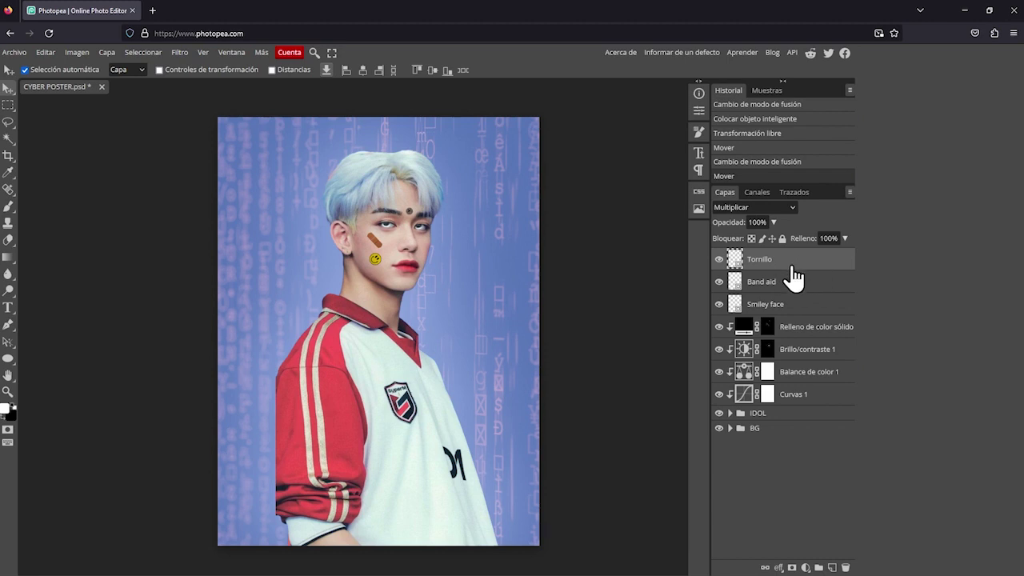
- Duplicate the screw twice, placing the copies near the mouth and on the cheek
{"action": "left_click_drag", "start_coordinate": [802, 270], "coordinate": [833, 570]}
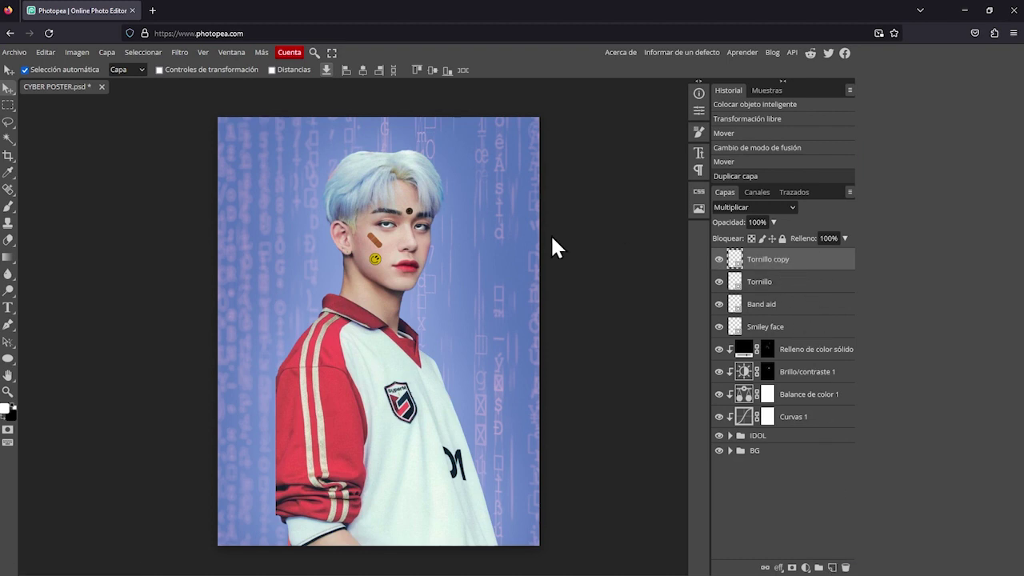
{"action": "left_click_drag", "start_coordinate": [410, 212], "coordinate": [393, 270]}
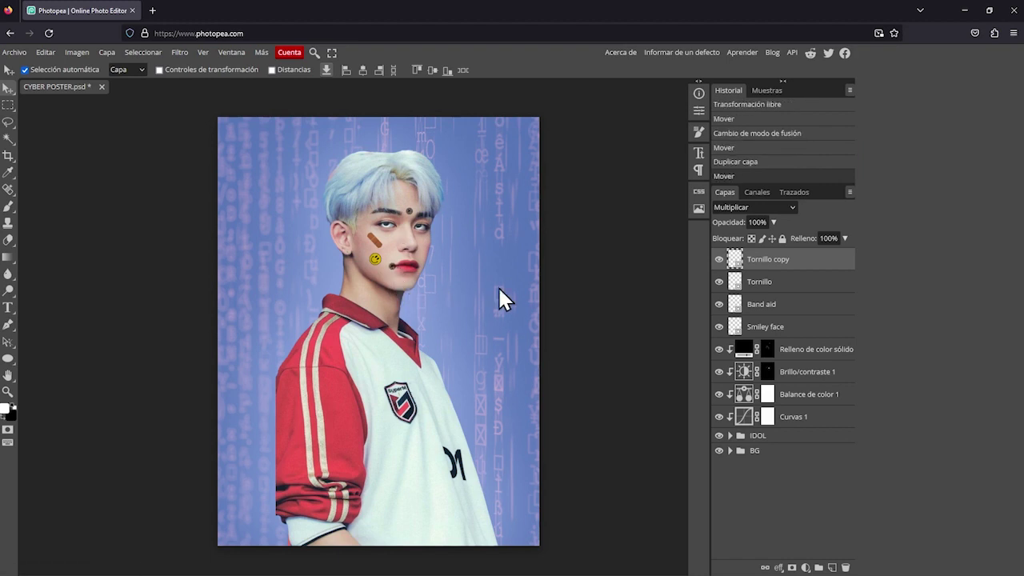
{"action": "key", "text": "ctrl+j"}
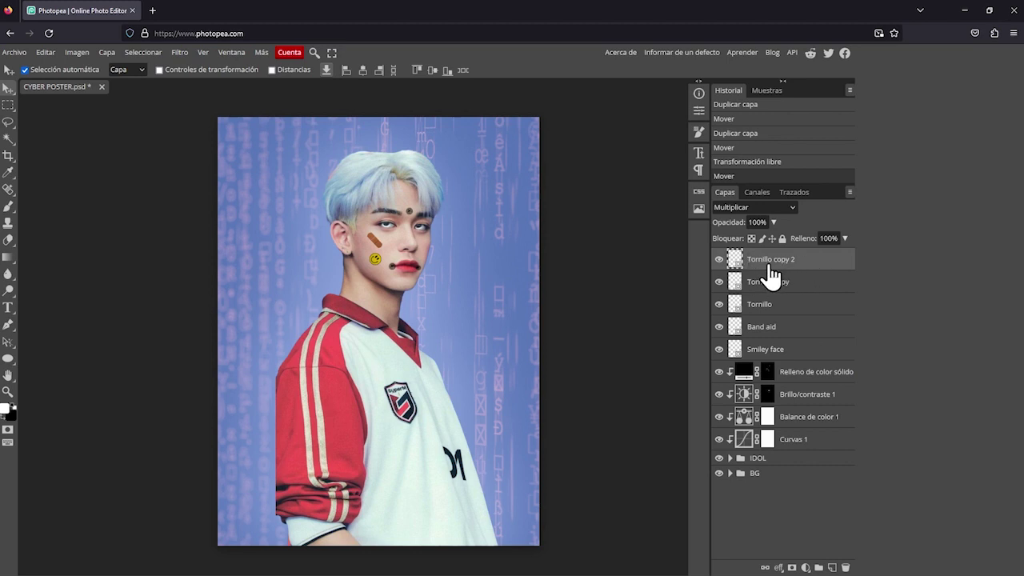
{"action": "left_click", "coordinate": [719, 259]}
{"action": "left_click", "coordinate": [352, 261]}
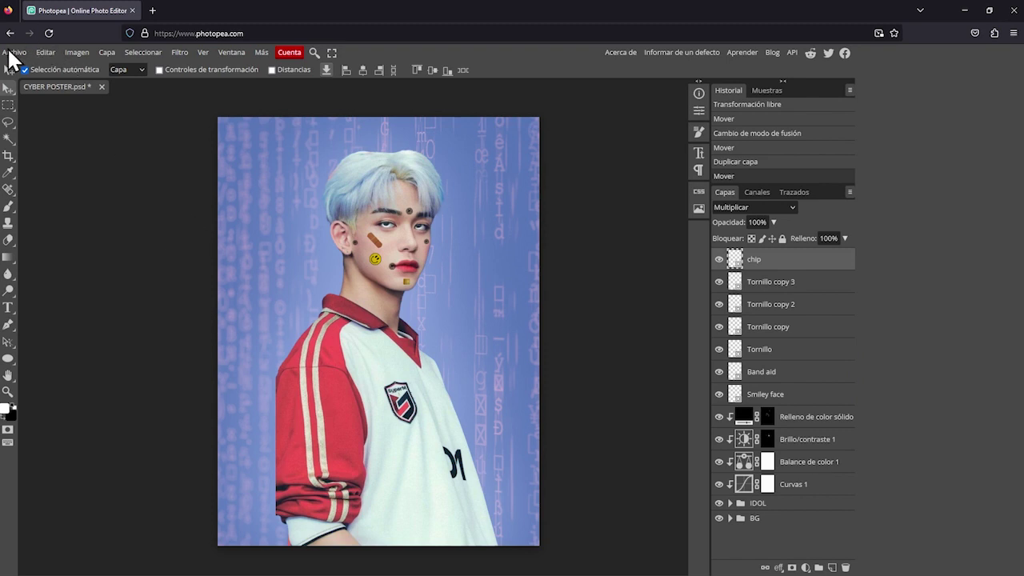
- Place Neck 2.png, scaled to about 35% and tilted to cover the neck
{"action": "left_click", "coordinate": [14, 52]}
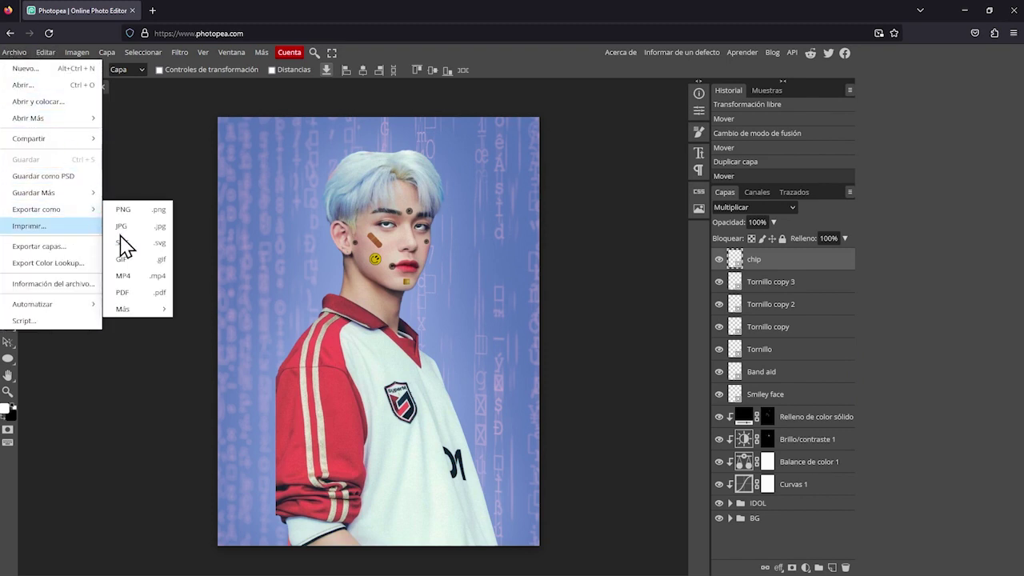
{"action": "left_click", "coordinate": [88, 106]}
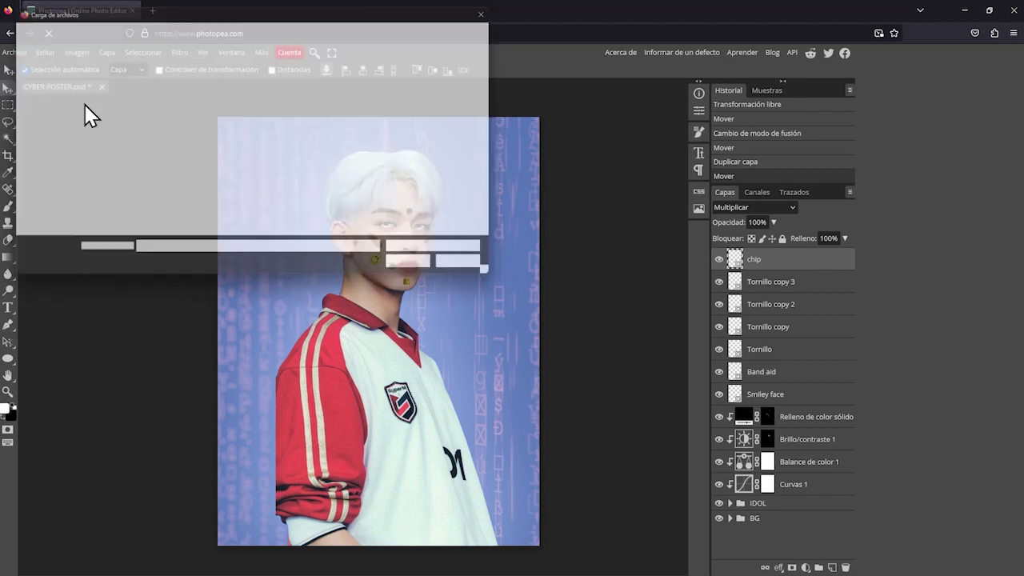
{"action": "scroll", "coordinate": [268, 197], "scroll_direction": "down", "scroll_amount": 1}
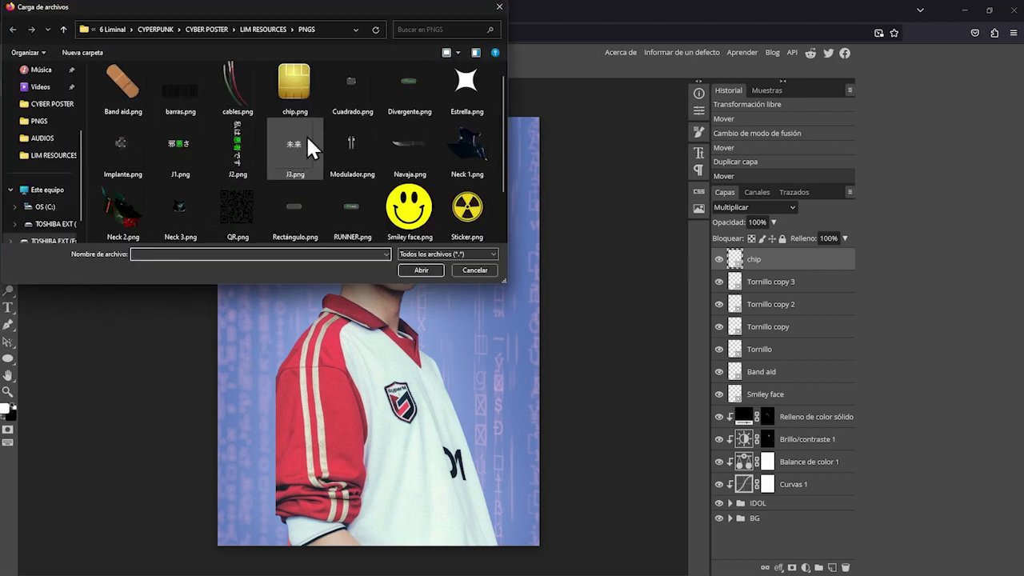
{"action": "left_click", "coordinate": [124, 216]}
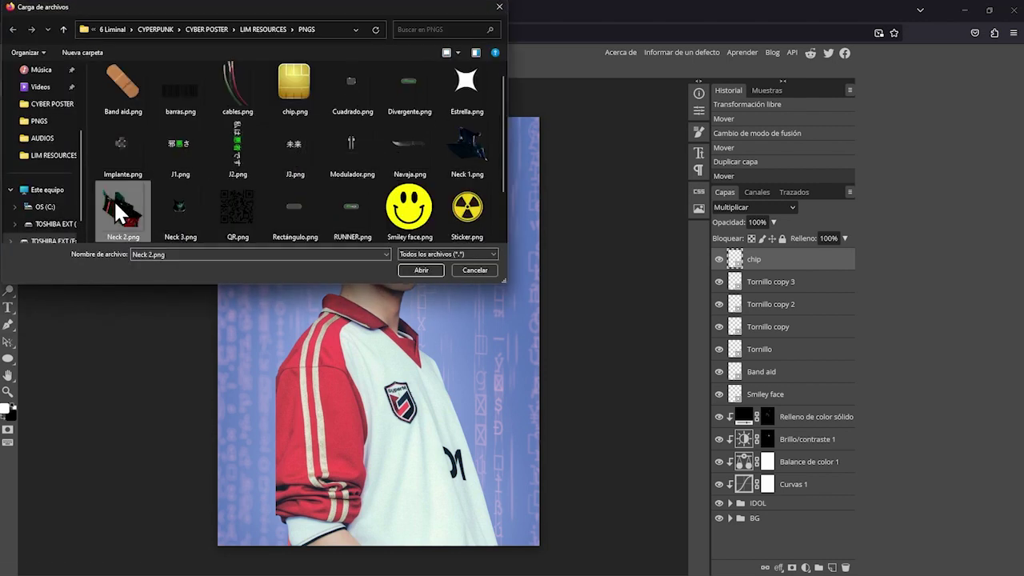
{"action": "left_click", "coordinate": [418, 271]}
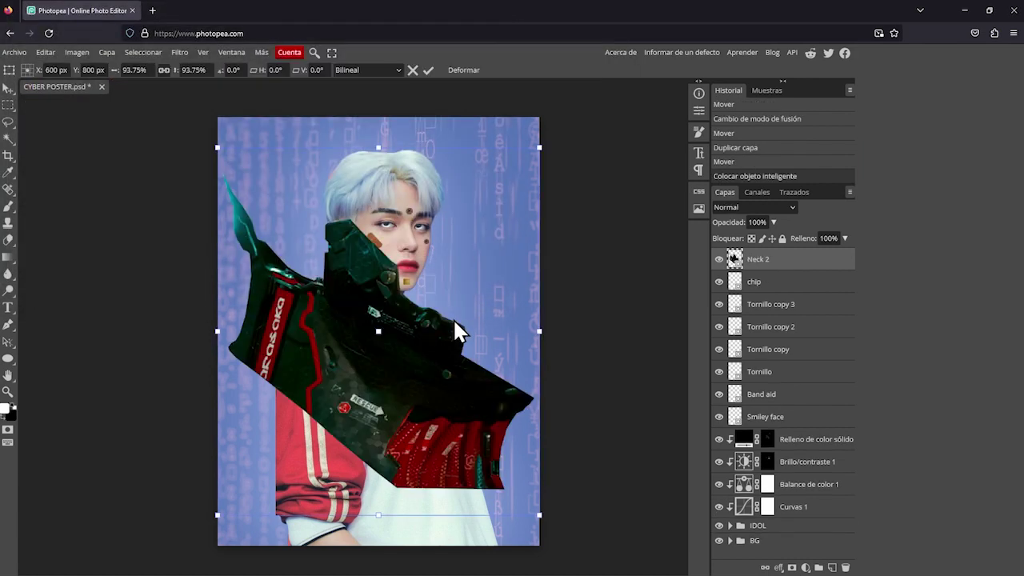
{"action": "left_click_drag", "start_coordinate": [542, 554], "coordinate": [337, 293]}
{"action": "left_click_drag", "start_coordinate": [293, 222], "coordinate": [405, 297]}
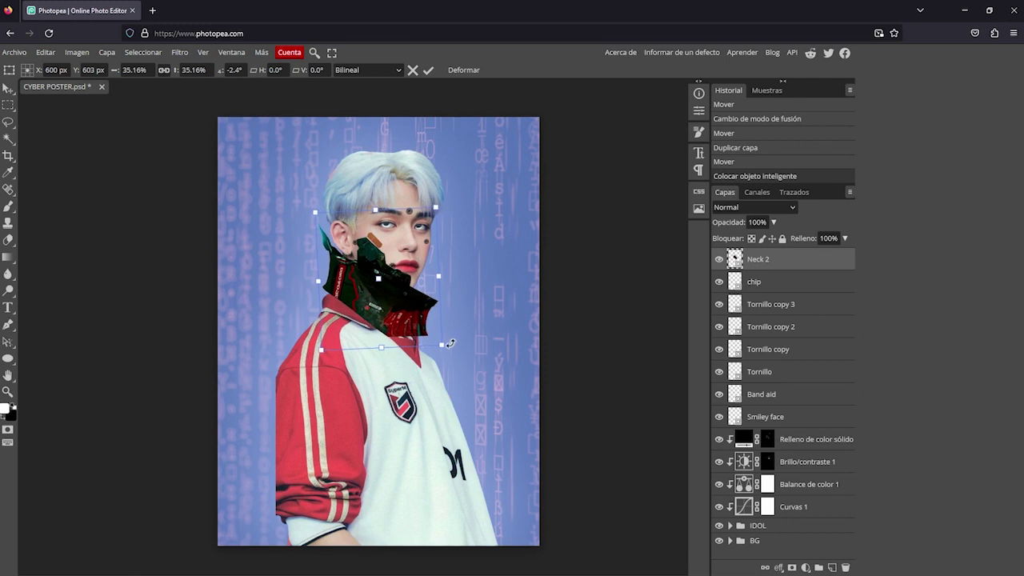
{"action": "mouse_move", "coordinate": [441, 204]}
{"action": "left_mouse_down"}
{"action": "mouse_move", "coordinate": [452, 223]}
{"action": "mouse_move", "coordinate": [438, 280]}
{"action": "left_mouse_up"}
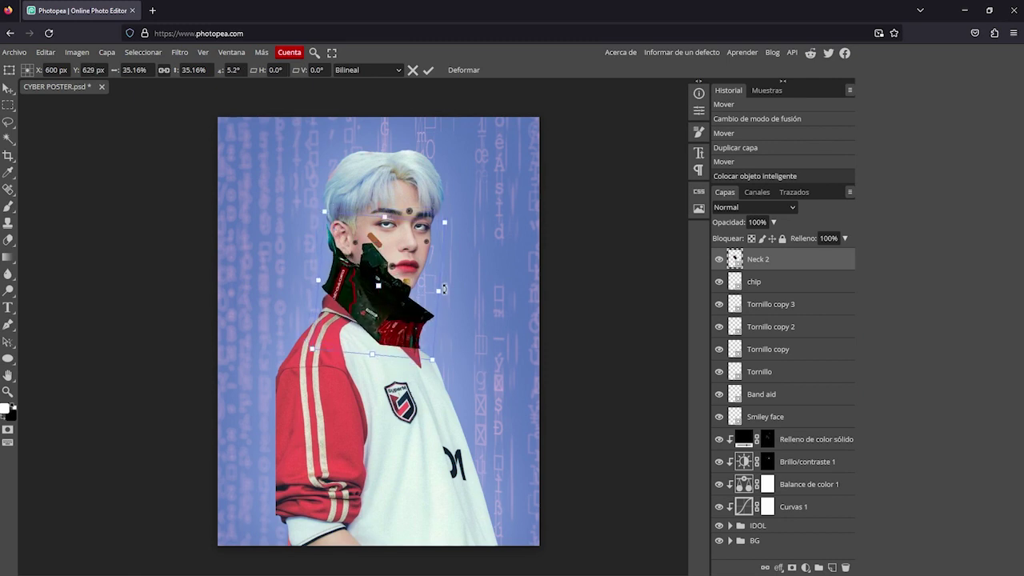
{"action": "key", "text": "Return"}
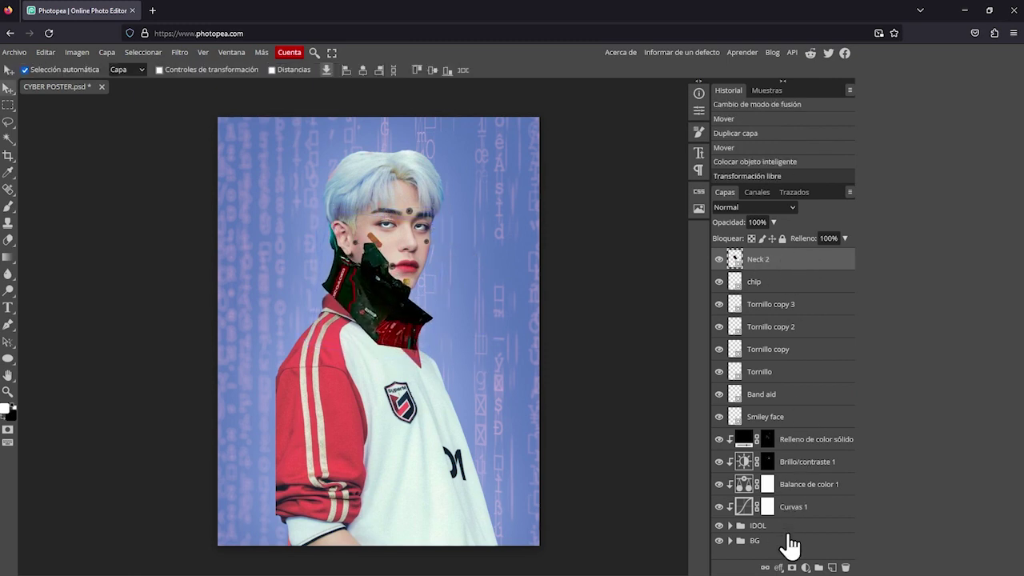
- Add a mask to Neck 2 at 50% opacity and start masking along the neck edge
{"action": "left_click", "coordinate": [792, 567]}
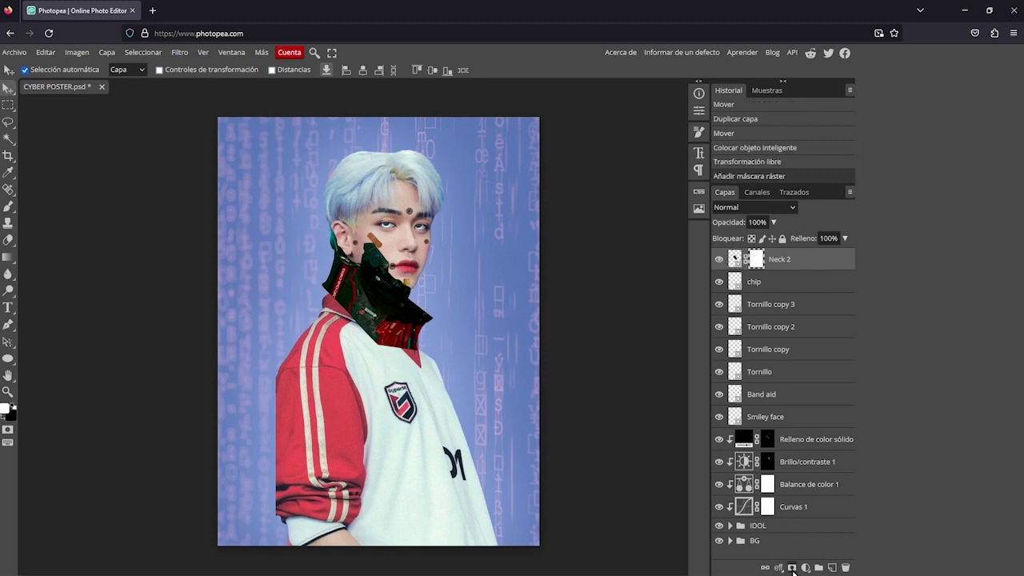
{"action": "type", "text": "50"}
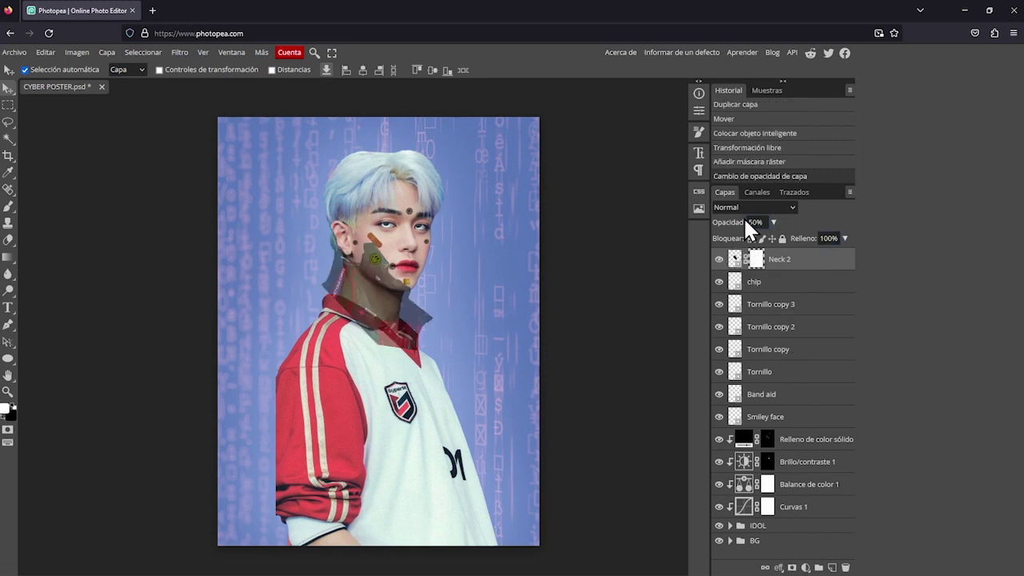
{"action": "left_click", "coordinate": [8, 207]}
{"action": "left_click", "coordinate": [29, 70]}
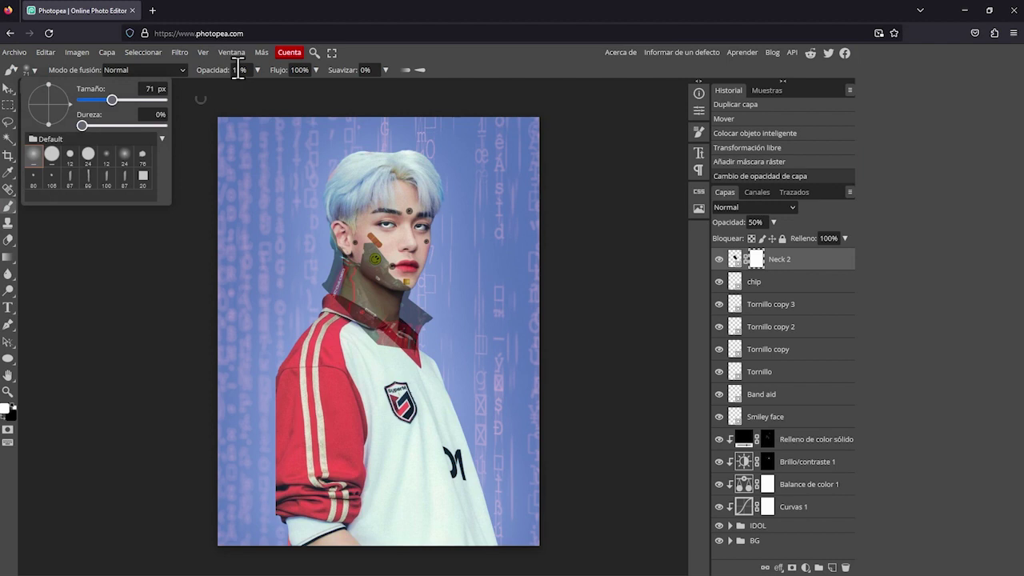
{"action": "left_click", "coordinate": [369, 160]}
{"action": "scroll", "coordinate": [369, 160], "scroll_direction": "up", "scroll_amount": 1}
{"action": "scroll", "coordinate": [383, 253], "scroll_direction": "up", "scroll_amount": 2}
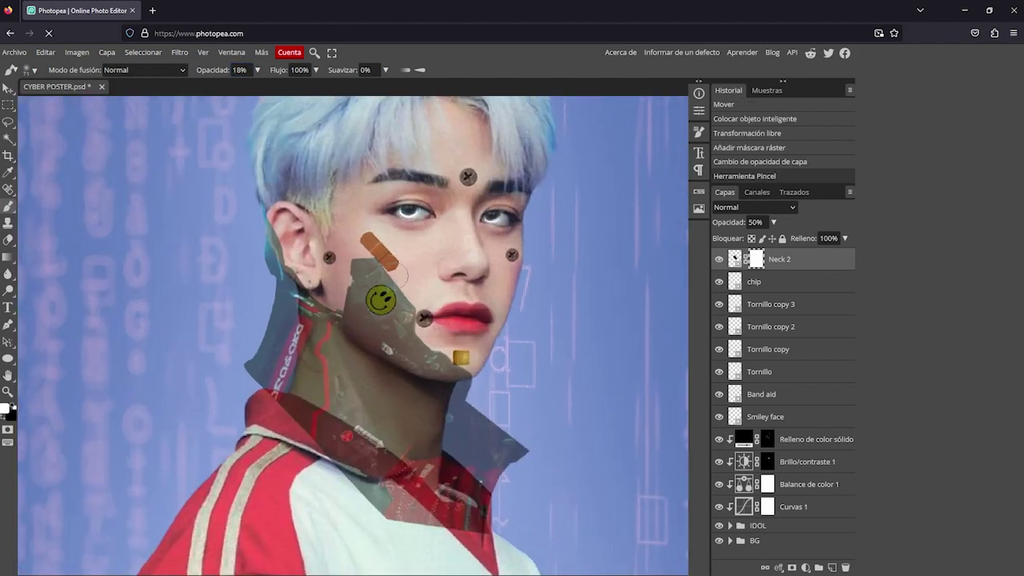
{"action": "left_click", "coordinate": [393, 263]}
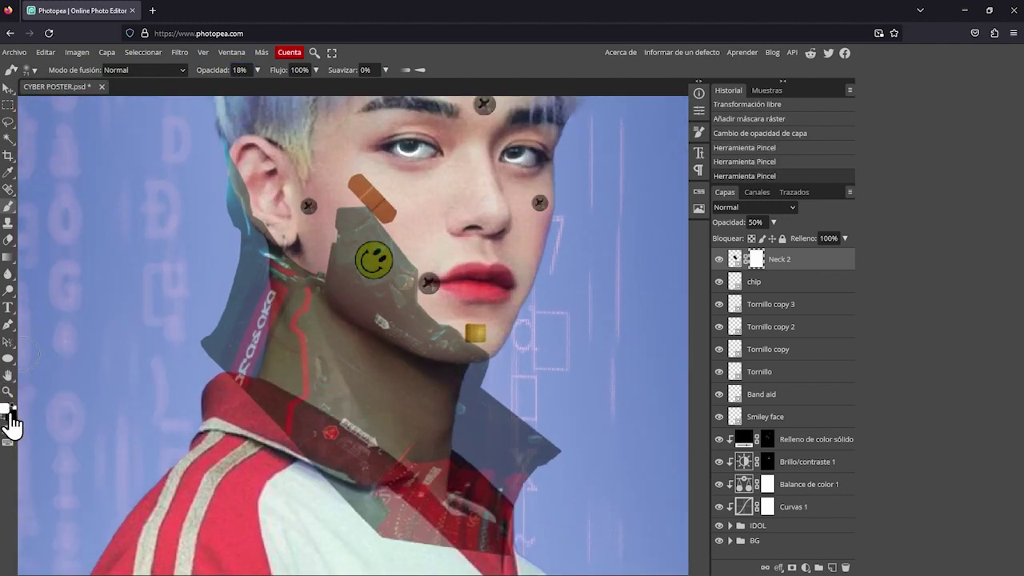
{"action": "left_click", "coordinate": [12, 407]}
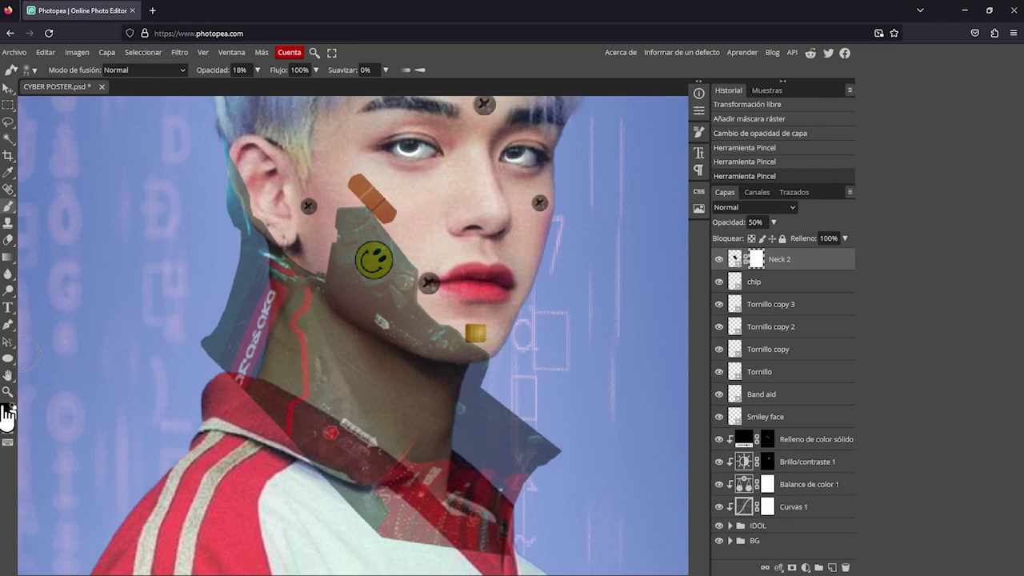
{"action": "left_click", "coordinate": [216, 132]}
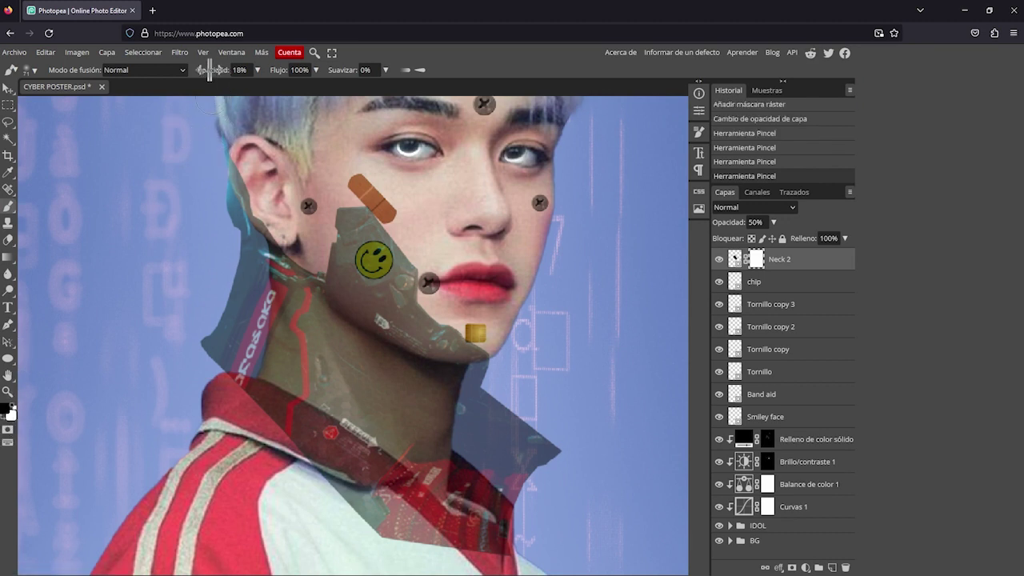
{"action": "left_click_drag", "start_coordinate": [230, 69], "coordinate": [253, 70]}
{"action": "mouse_move", "coordinate": [214, 206]}
{"action": "left_mouse_down"}
{"action": "mouse_move", "coordinate": [238, 216]}
{"action": "mouse_move", "coordinate": [240, 269]}
{"action": "left_mouse_up"}
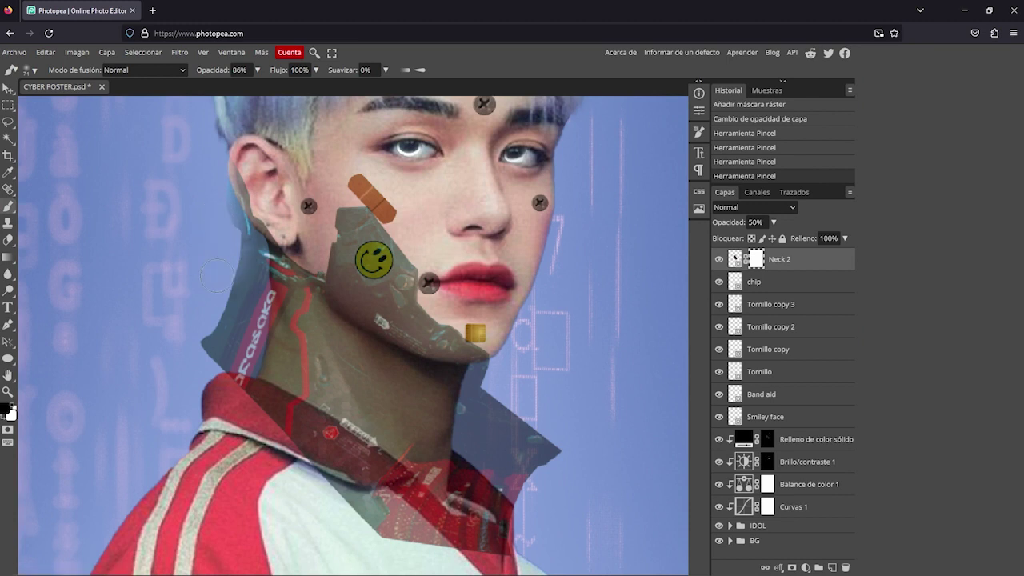
- Mask the overlay off the ear, jaw and collar areas at full brush opacity
{"action": "key", "text": "v"}
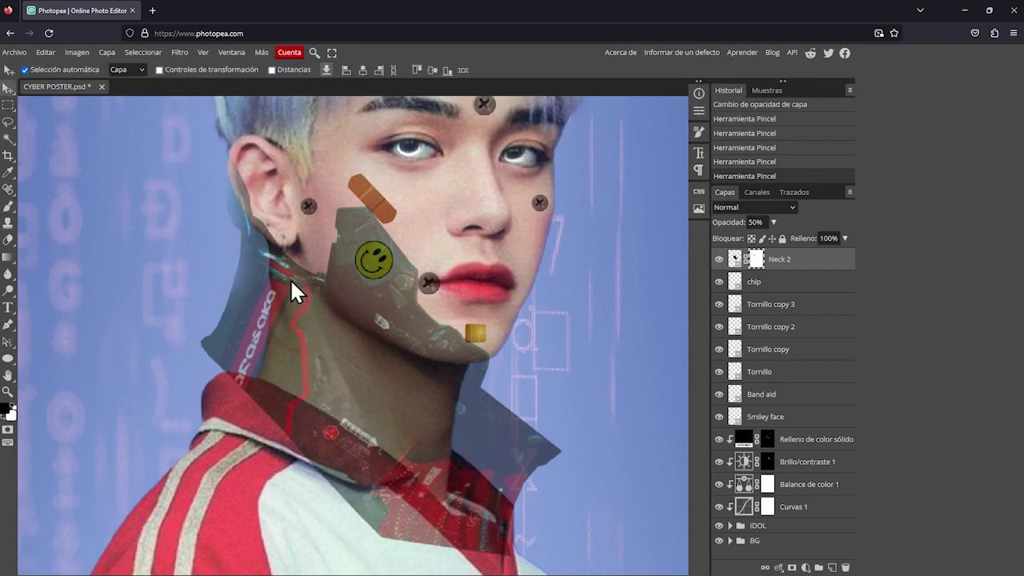
{"action": "key", "text": "b"}
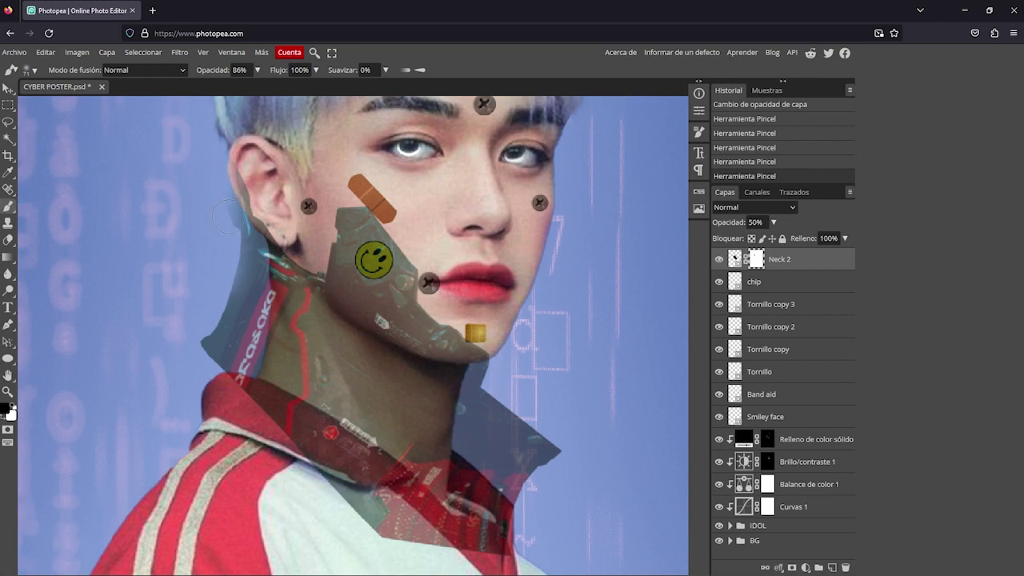
{"action": "mouse_move", "coordinate": [228, 216]}
{"action": "left_mouse_down"}
{"action": "mouse_move", "coordinate": [240, 249]}
{"action": "mouse_move", "coordinate": [205, 374]}
{"action": "mouse_move", "coordinate": [223, 306]}
{"action": "mouse_move", "coordinate": [245, 368]}
{"action": "left_mouse_up"}
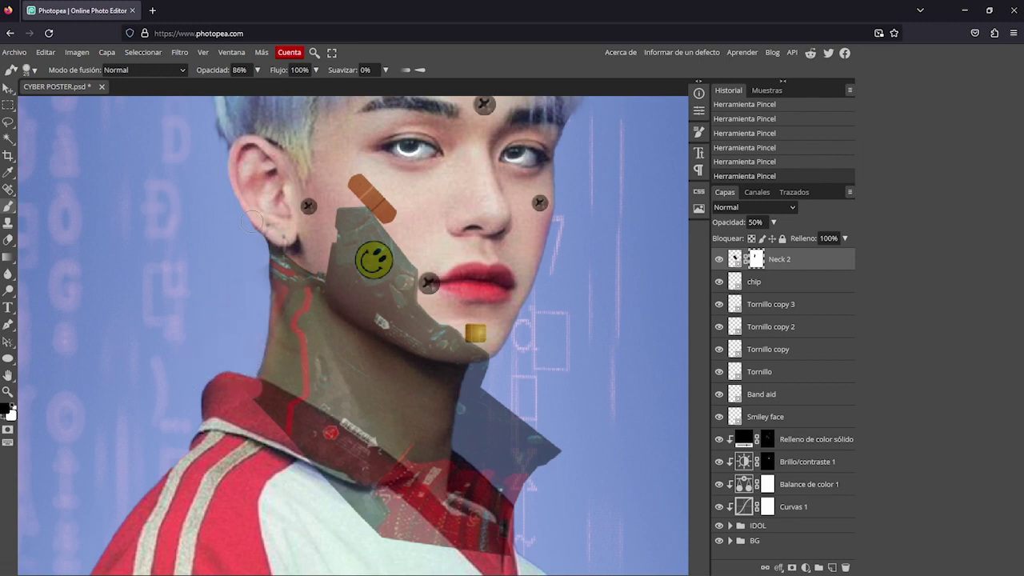
{"action": "key", "text": "0"}
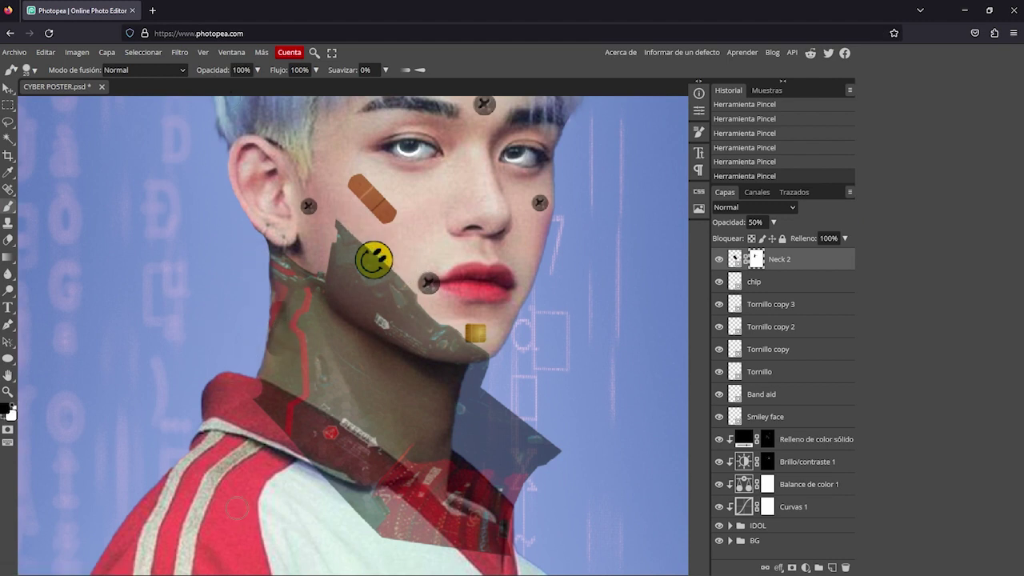
{"action": "left_click_drag", "start_coordinate": [276, 400], "coordinate": [336, 473]}
{"action": "mouse_move", "coordinate": [509, 502]}
{"action": "left_mouse_down"}
{"action": "mouse_move", "coordinate": [468, 440]}
{"action": "mouse_move", "coordinate": [512, 424]}
{"action": "left_mouse_up"}
{"action": "scroll", "coordinate": [492, 400], "scroll_direction": "down", "scroll_amount": 1}
{"action": "mouse_move", "coordinate": [351, 191]}
{"action": "left_mouse_down"}
{"action": "mouse_move", "coordinate": [485, 310]}
{"action": "mouse_move", "coordinate": [465, 316]}
{"action": "left_mouse_up"}
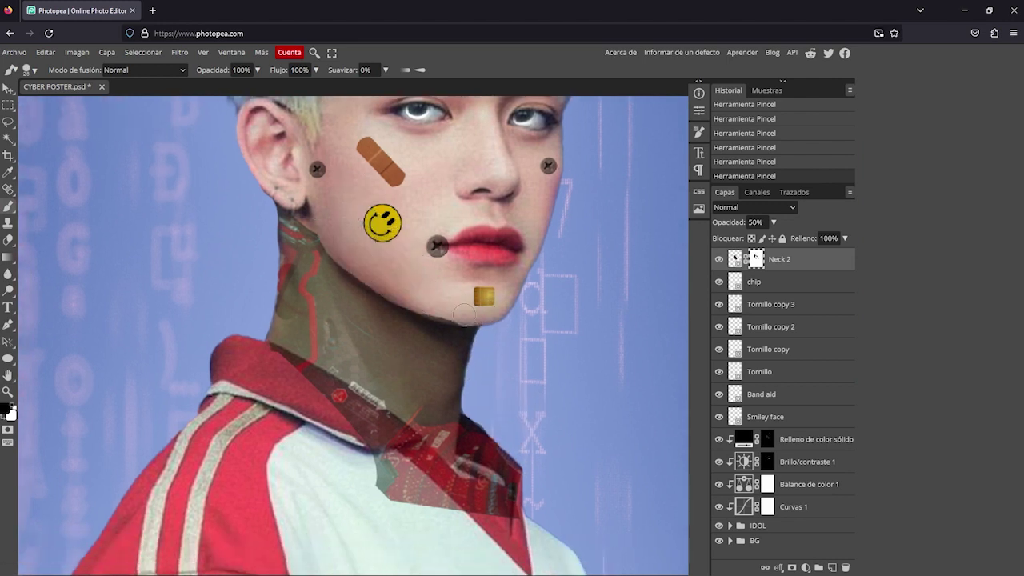
{"action": "mouse_move", "coordinate": [281, 359]}
{"action": "left_mouse_down"}
{"action": "mouse_move", "coordinate": [422, 433]}
{"action": "mouse_move", "coordinate": [445, 480]}
{"action": "left_mouse_up"}
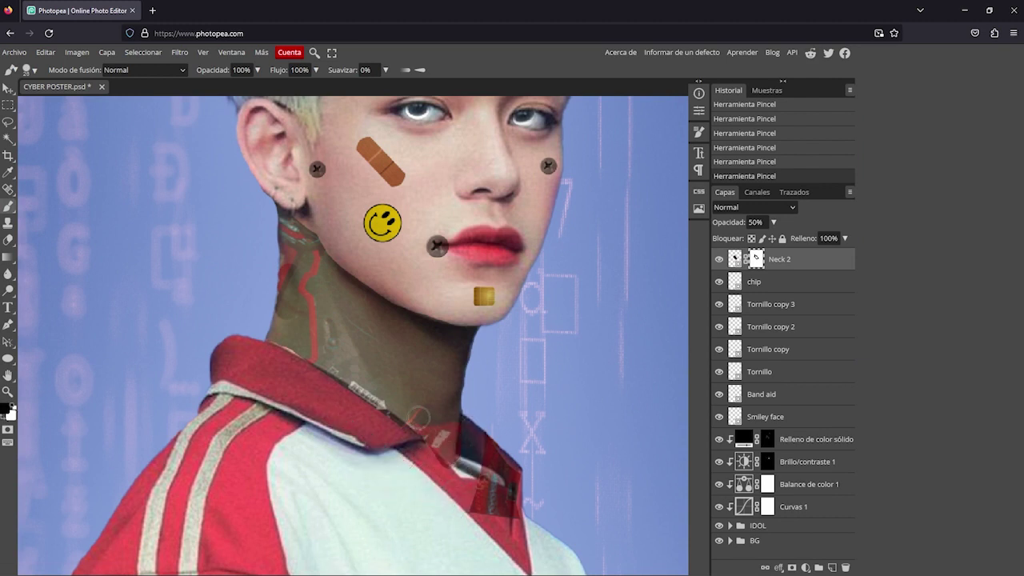
{"action": "left_click_drag", "start_coordinate": [420, 417], "coordinate": [513, 443]}
- Reset the painting colour to white and zoom out over the poster
{"action": "key", "text": "x"}
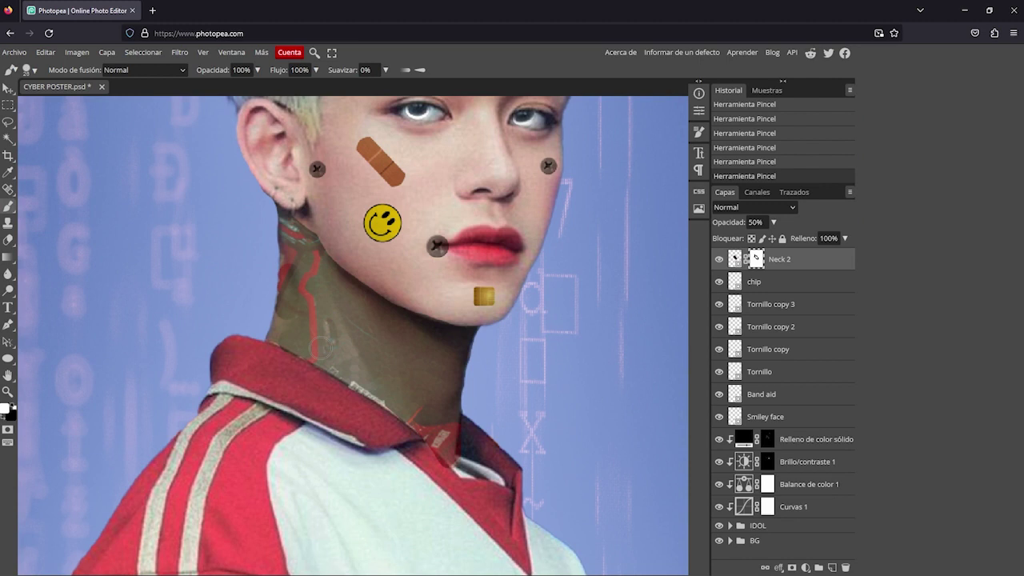
{"action": "scroll", "coordinate": [307, 314], "scroll_direction": "down", "scroll_amount": 1}
{"action": "scroll", "coordinate": [306, 315], "scroll_direction": "down", "scroll_amount": 1}
{"action": "scroll", "coordinate": [306, 315], "scroll_direction": "down", "scroll_amount": 1}
{"action": "scroll", "coordinate": [306, 315], "scroll_direction": "down", "scroll_amount": 1}
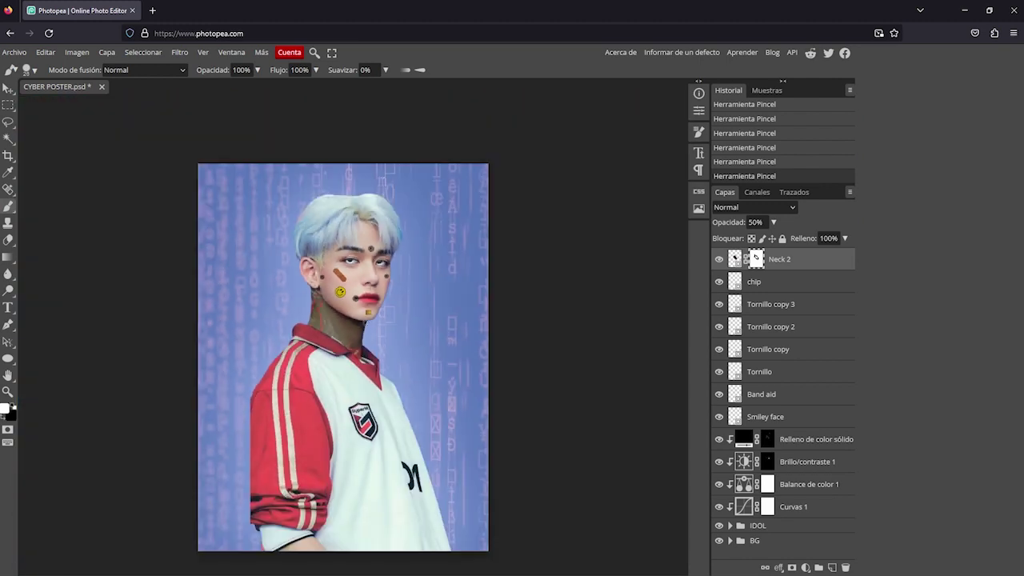
{"action": "scroll", "coordinate": [356, 344], "scroll_direction": "down", "scroll_amount": 1}
{"action": "scroll", "coordinate": [352, 361], "scroll_direction": "up", "scroll_amount": 1}
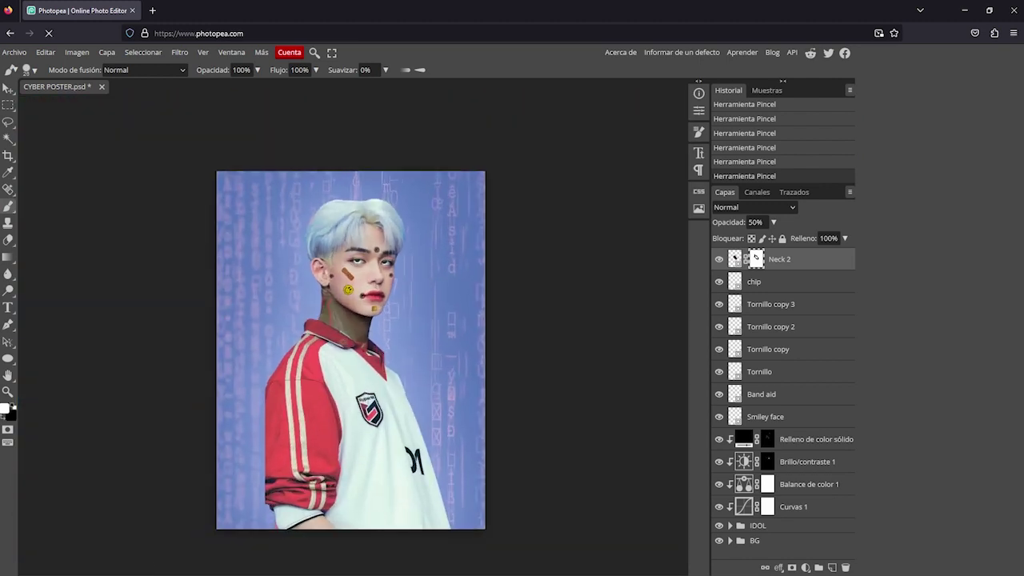
- Raise the Neck 2 layer opacity to 100%
{"action": "key", "text": "v"}
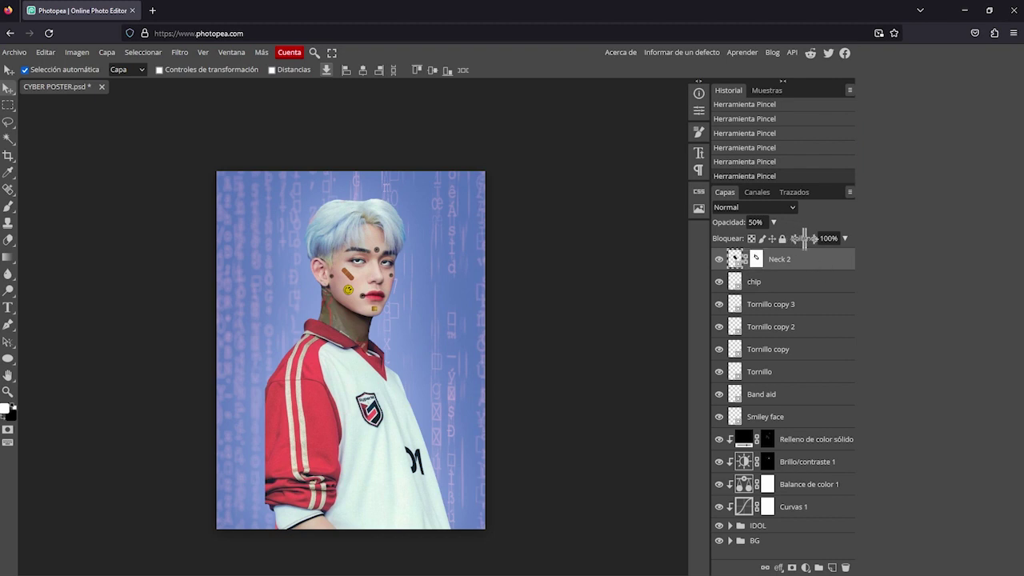
{"action": "left_click_drag", "start_coordinate": [732, 221], "coordinate": [834, 224]}
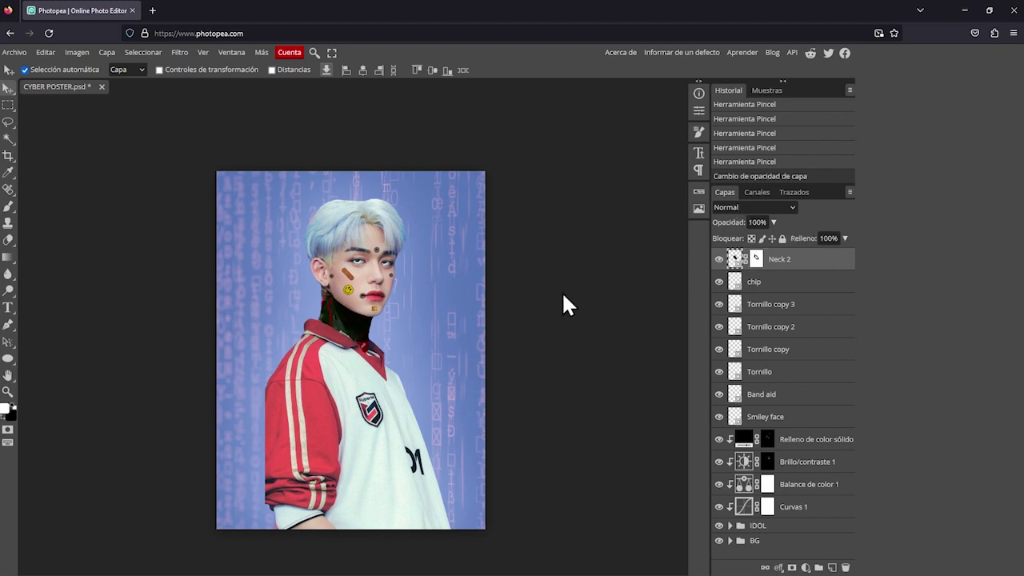
{"action": "left_click_drag", "start_coordinate": [331, 316], "coordinate": [382, 293]}
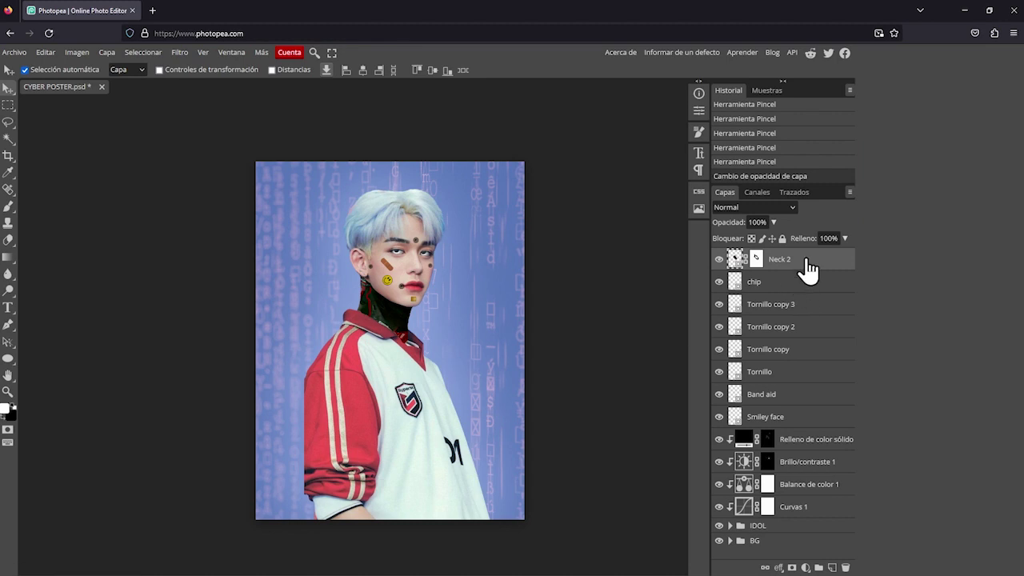
- Group the layers from Neck 2 down to Smiley face into a folder named Details
{"action": "left_click", "coordinate": [793, 417], "text": "shift"}
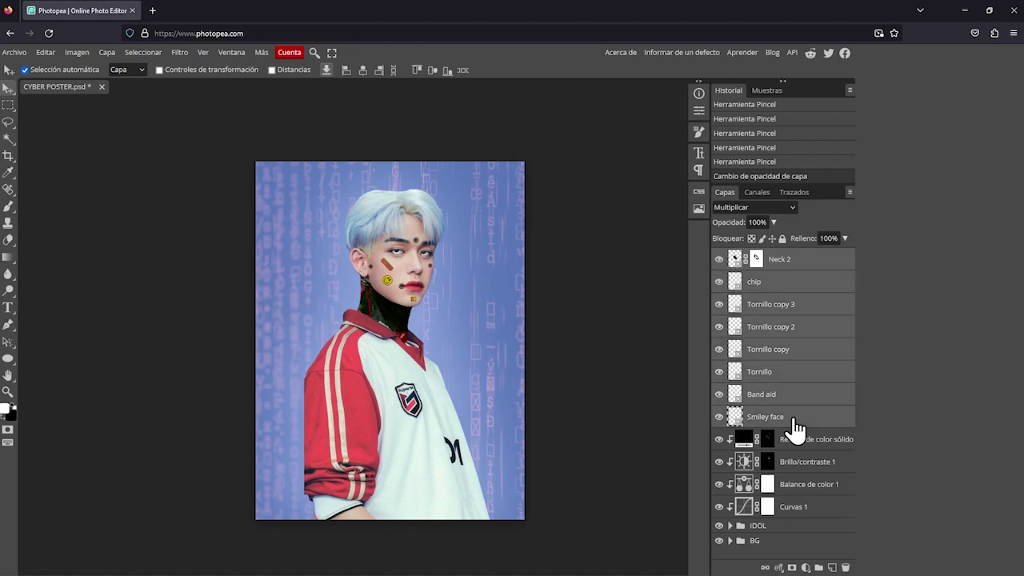
{"action": "left_click", "coordinate": [818, 568]}
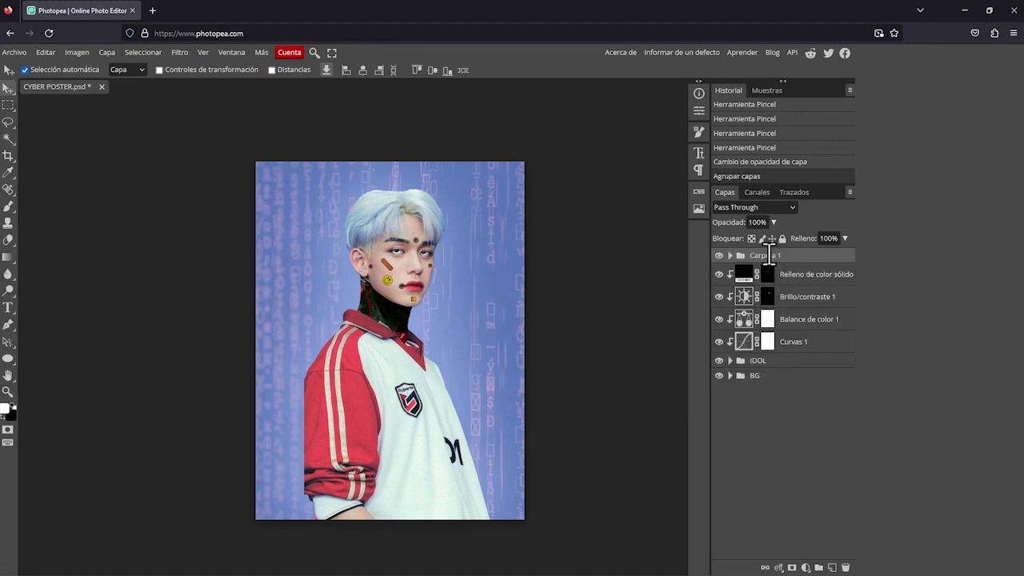
{"action": "double_click", "coordinate": [770, 258]}
{"action": "type", "text": "Det"}
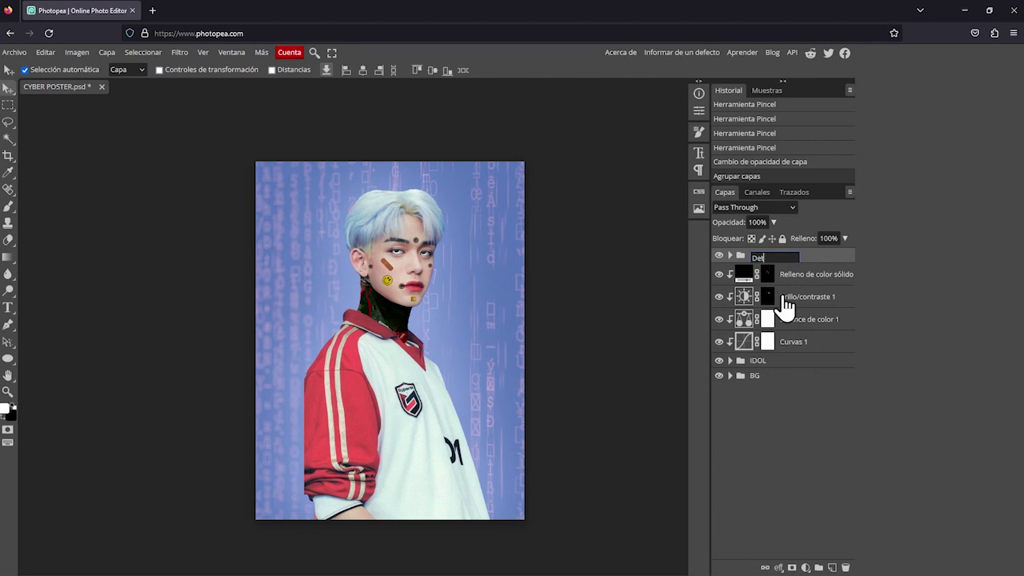
{"action": "type", "text": "ails"}
{"action": "key", "text": "Return"}
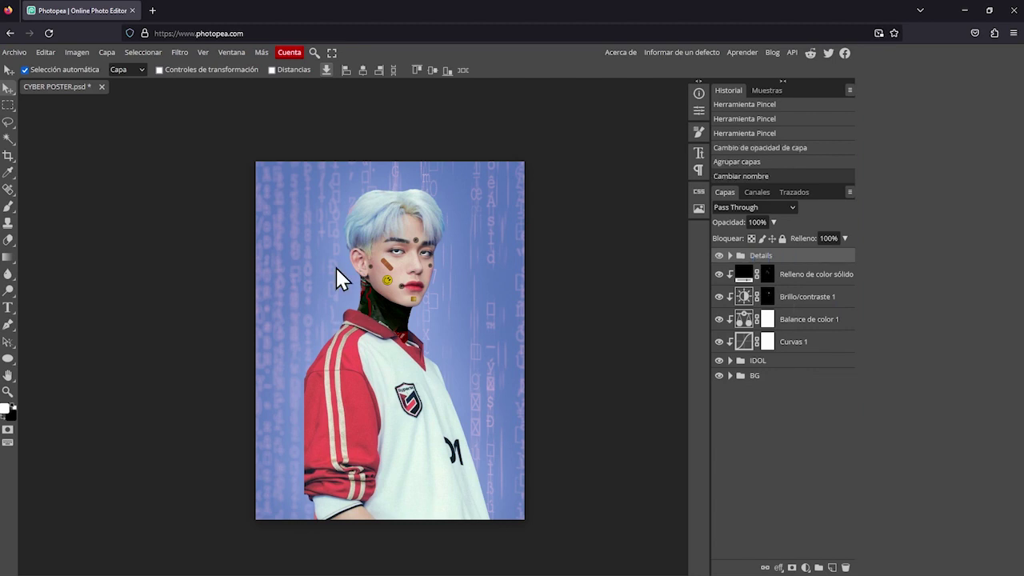
{"action": "left_click", "coordinate": [12, 308]}
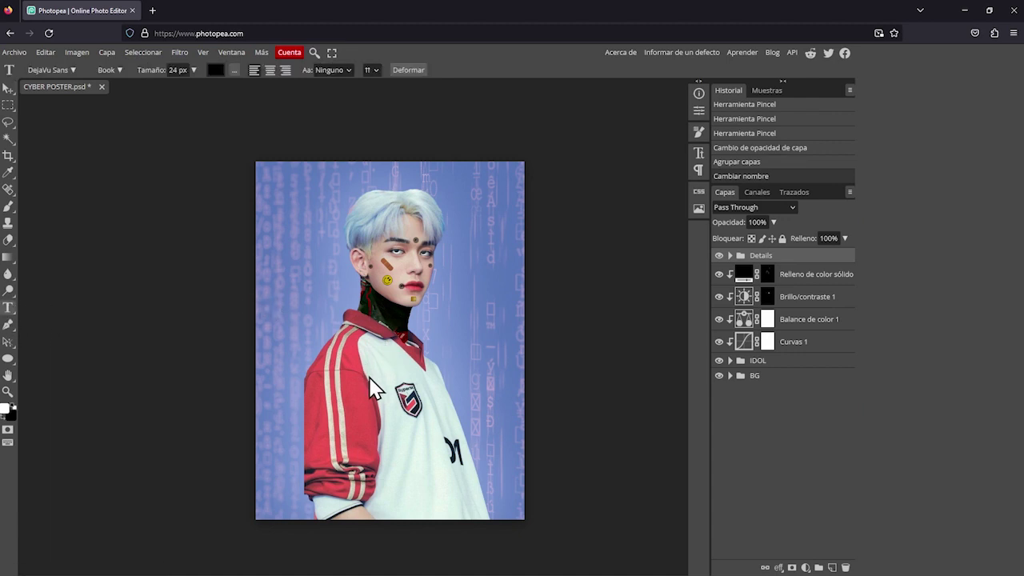
- Add the caption LIMINAL POSTER DESIGN and move it to the poster's top centre
{"action": "left_click", "coordinate": [403, 385]}
{"action": "type", "text": "CRIMINAL POSTER DESIGN"}
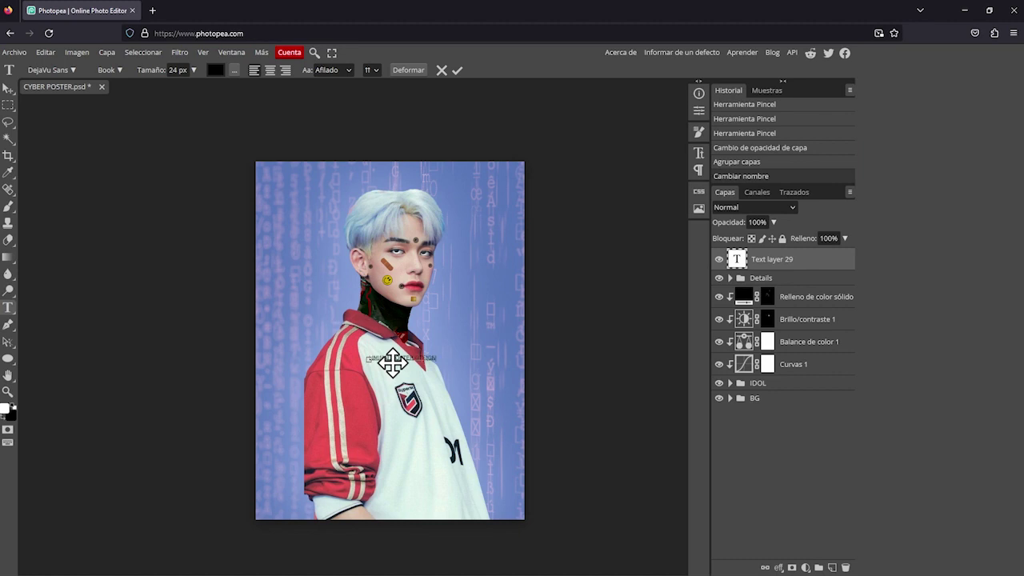
{"action": "left_click", "coordinate": [457, 70]}
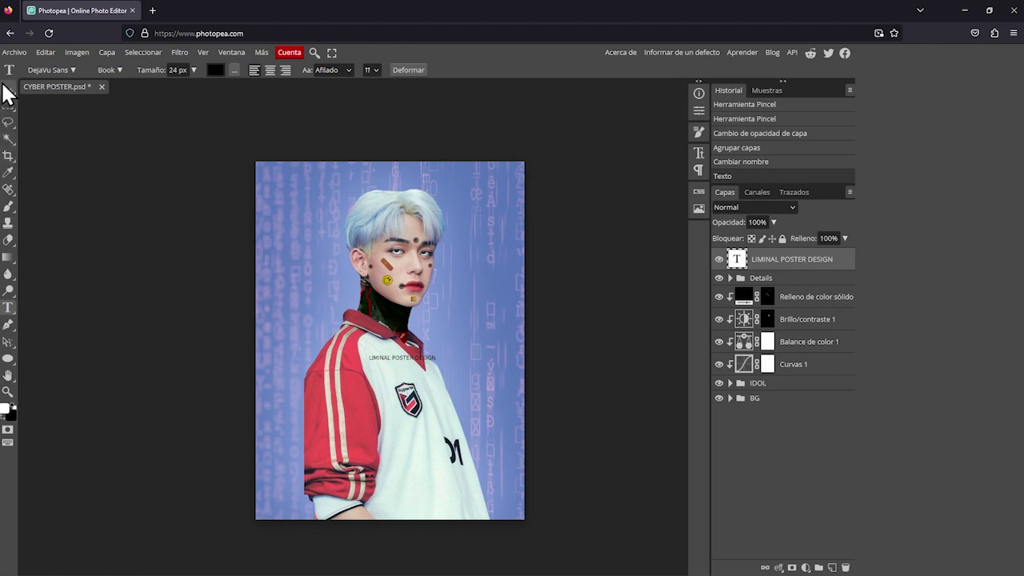
{"action": "left_click", "coordinate": [8, 89]}
{"action": "left_click_drag", "start_coordinate": [412, 365], "coordinate": [405, 183]}
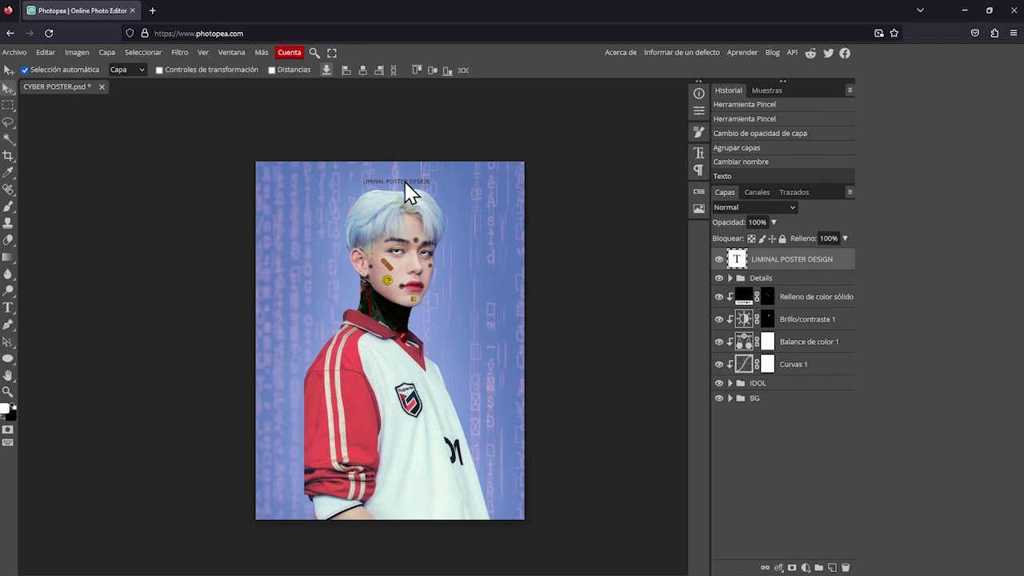
{"action": "left_click_drag", "start_coordinate": [405, 185], "coordinate": [406, 181]}
- Browse the font family list and start a new text box above the caption
{"action": "key", "text": "t"}
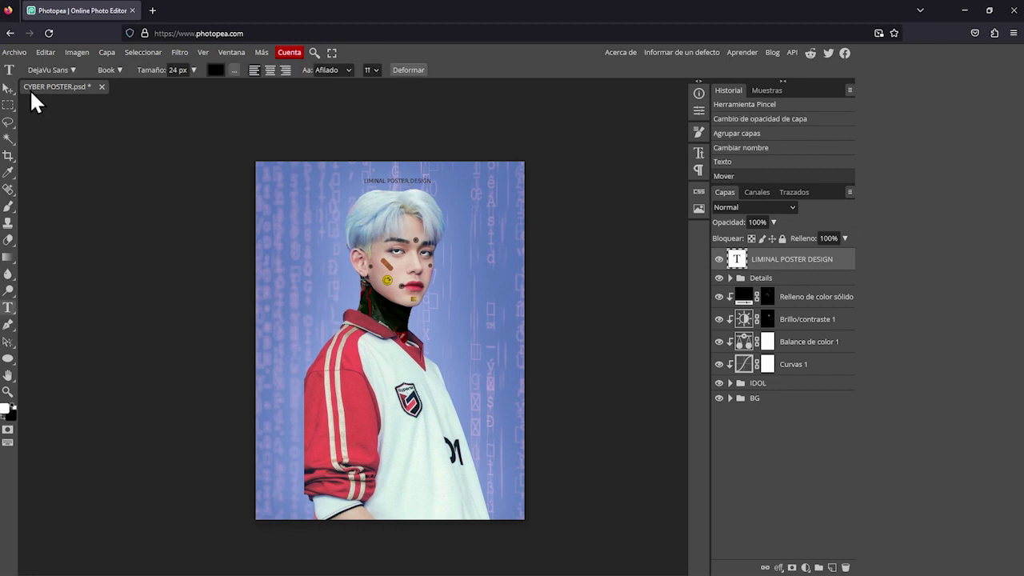
{"action": "left_click", "coordinate": [57, 70]}
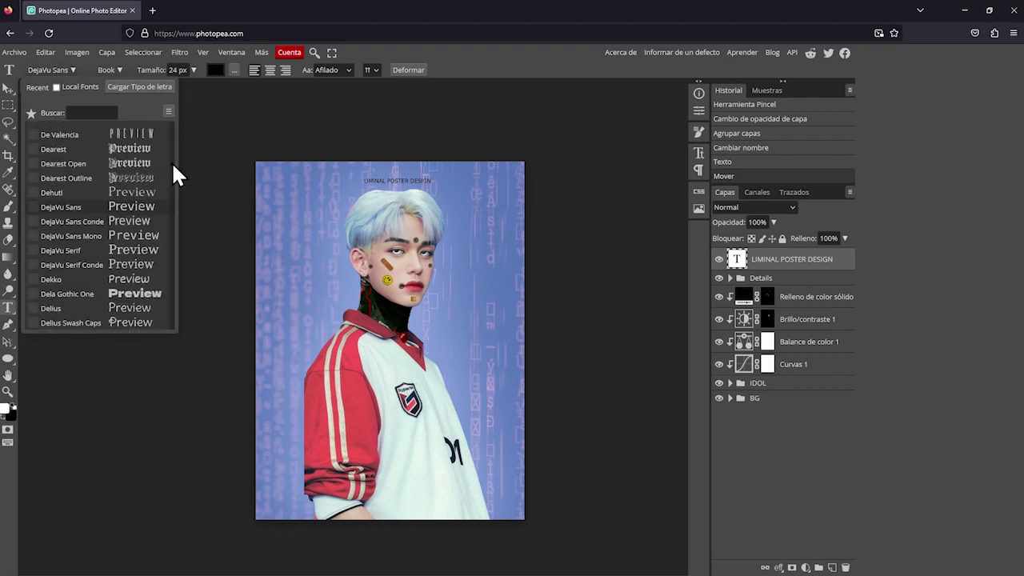
{"action": "scroll", "coordinate": [173, 165], "scroll_direction": "up", "scroll_amount": 2}
{"action": "scroll", "coordinate": [172, 156], "scroll_direction": "up", "scroll_amount": 2}
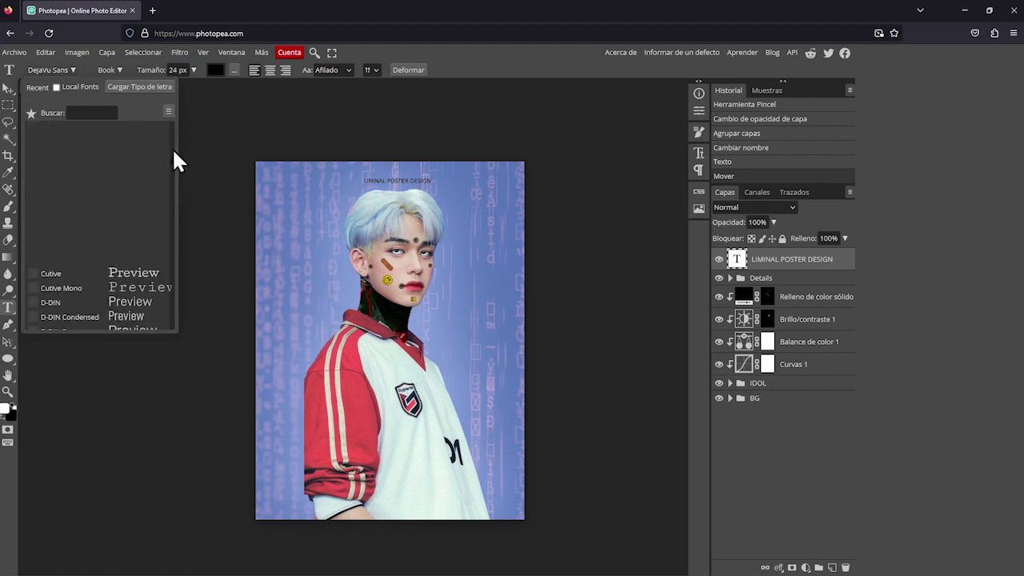
{"action": "scroll", "coordinate": [170, 148], "scroll_direction": "up", "scroll_amount": 2}
{"action": "scroll", "coordinate": [168, 136], "scroll_direction": "up", "scroll_amount": 2}
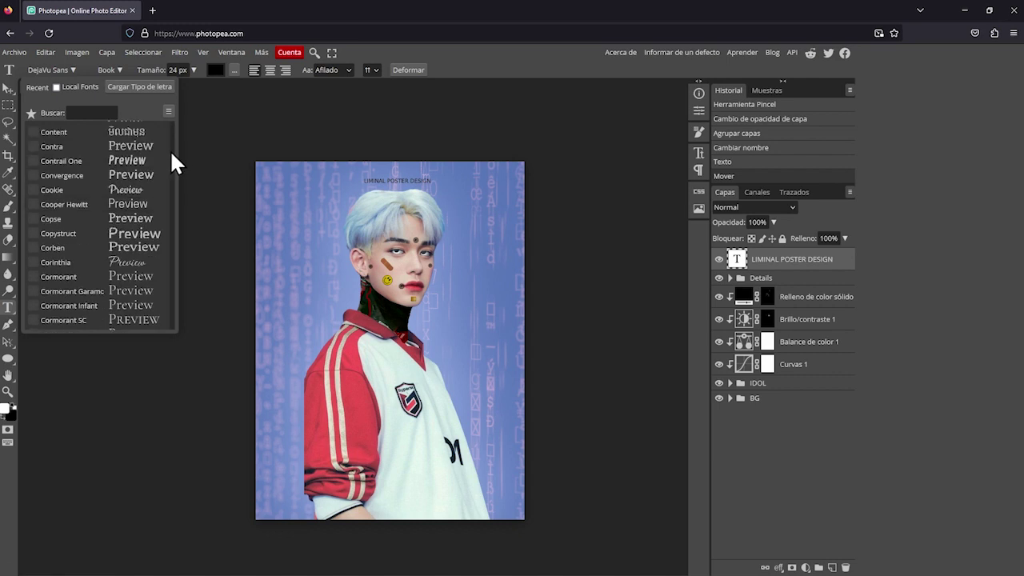
{"action": "scroll", "coordinate": [168, 128], "scroll_direction": "up", "scroll_amount": 2}
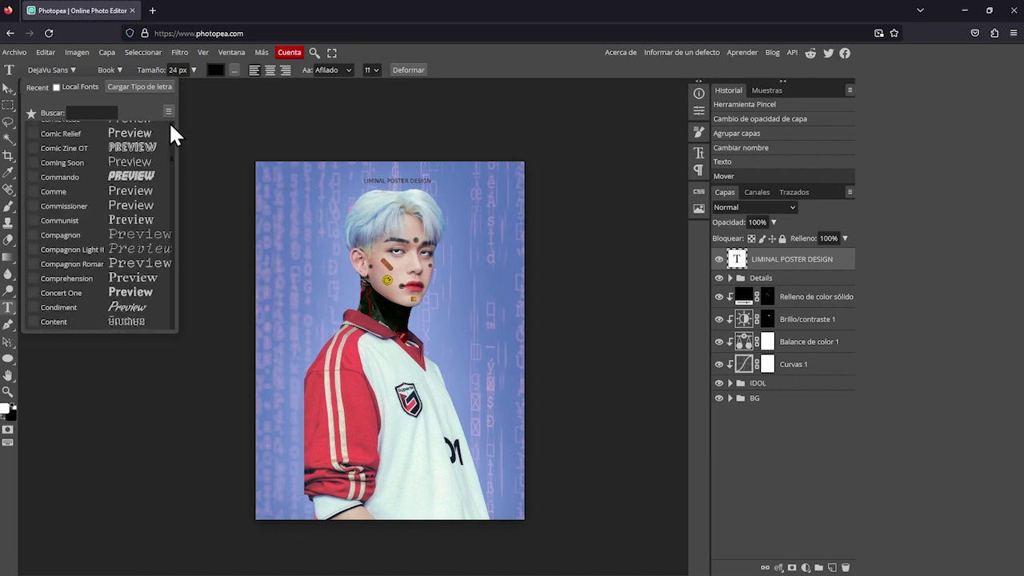
{"action": "left_click", "coordinate": [402, 105]}
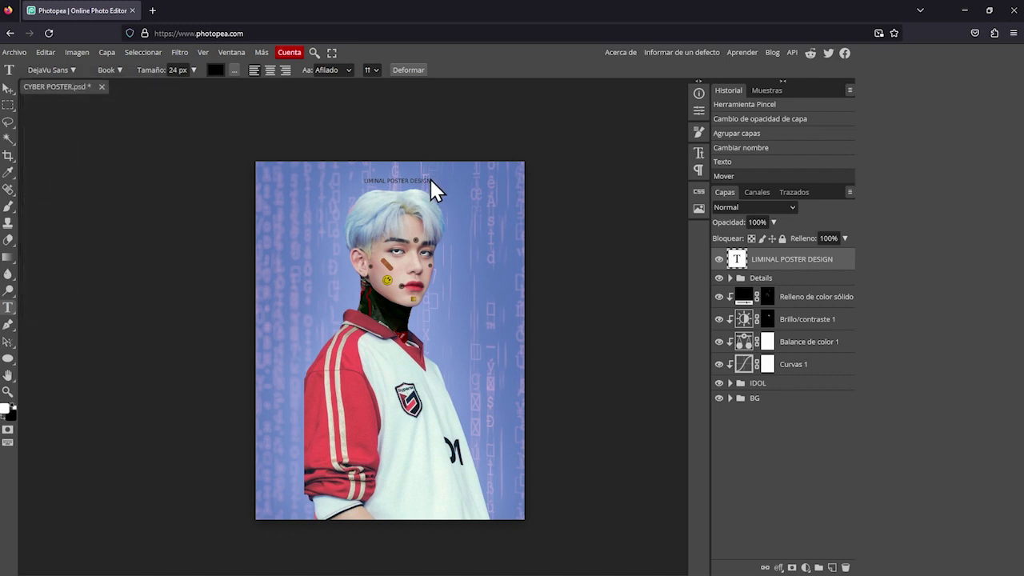
- Add a new caption near the poster bottom with a chosen font, nudged slightly lower
{"action": "left_click", "coordinate": [8, 89]}
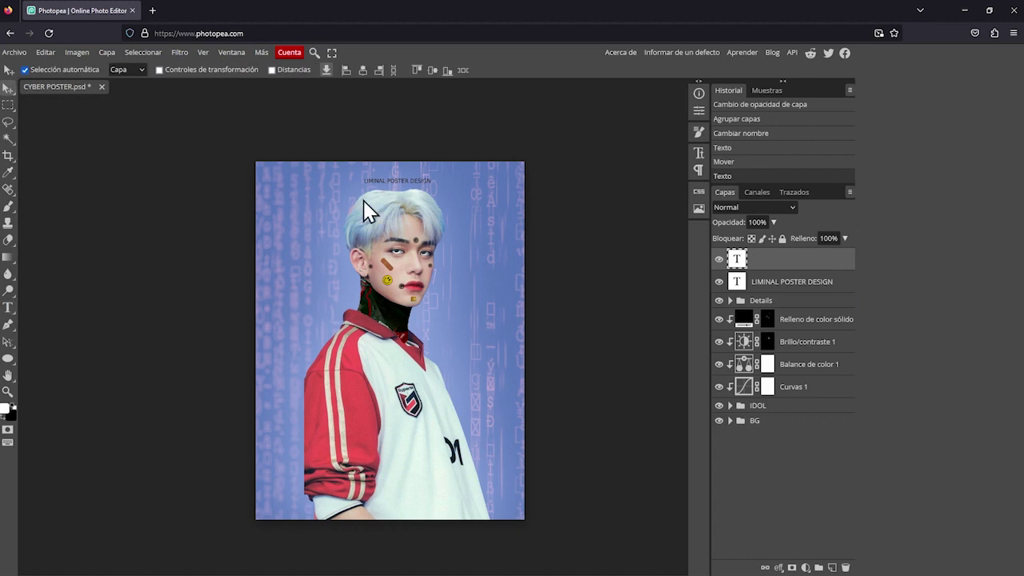
{"action": "left_click", "coordinate": [416, 180]}
{"action": "key", "text": "t"}
{"action": "left_click", "coordinate": [412, 428]}
{"action": "left_click", "coordinate": [48, 70]}
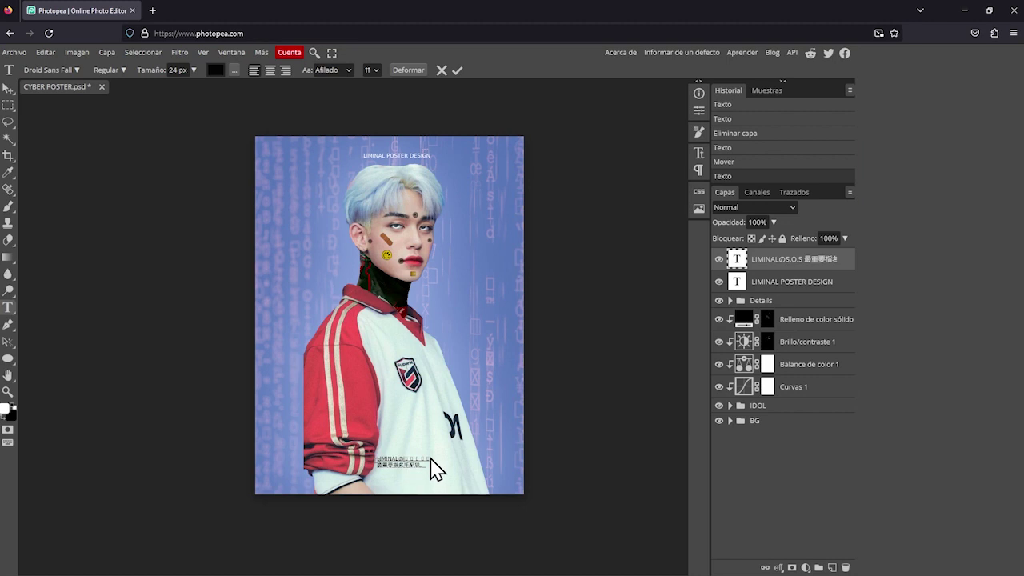
{"action": "left_click", "coordinate": [8, 88]}
{"action": "left_click_drag", "start_coordinate": [408, 480], "coordinate": [409, 484]}
- Place the J1 Japanese characters image and the Cuadrado frame image
{"action": "key", "text": "ctrl+o"}
{"action": "left_click", "coordinate": [438, 270]}
{"action": "key", "text": "Return"}
{"action": "key", "text": "ctrl+o"}
{"action": "left_click", "coordinate": [353, 92]}
{"action": "left_click", "coordinate": [421, 270]}
{"action": "key", "text": "Return"}
- Place the RUNNER badge and the barras barcode, with the barcode at bottom right
{"action": "key", "text": "ctrl+o"}
{"action": "double_click", "coordinate": [274, 192]}
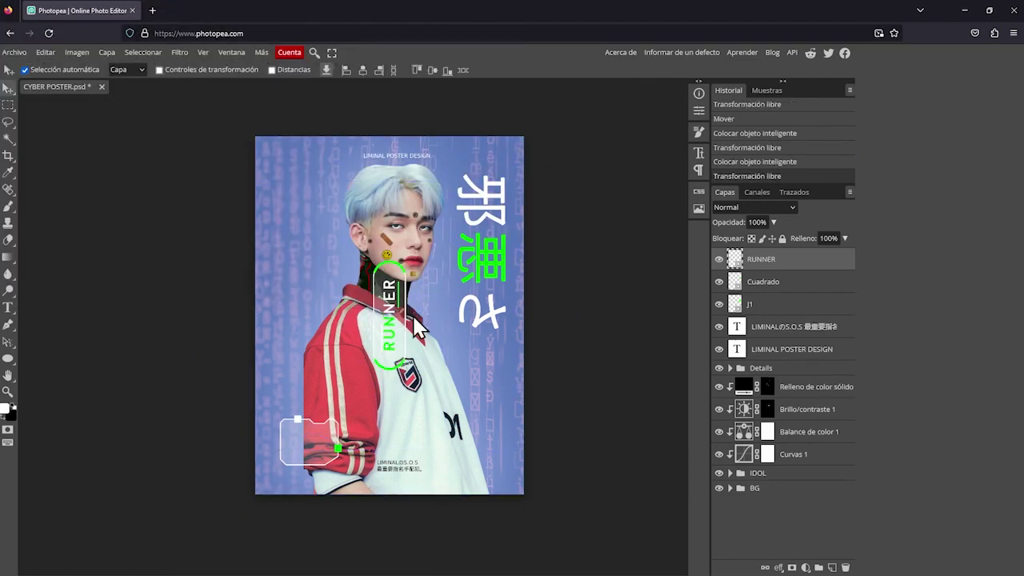
{"action": "left_click_drag", "start_coordinate": [400, 297], "coordinate": [297, 224]}
{"action": "key", "text": "Return"}
{"action": "key", "text": "ctrl+o"}
{"action": "left_click_drag", "start_coordinate": [405, 364], "coordinate": [465, 440]}
- Place the QR code, shrunk and moved right, and the star beside the face
{"action": "key", "text": "Return"}
{"action": "left_click", "coordinate": [14, 52]}
{"action": "left_click", "coordinate": [32, 100]}
{"action": "mouse_move", "coordinate": [512, 480]}
{"action": "left_mouse_down"}
{"action": "mouse_move", "coordinate": [288, 168]}
{"action": "mouse_move", "coordinate": [484, 372]}
{"action": "left_mouse_up"}
{"action": "key", "text": "Return"}
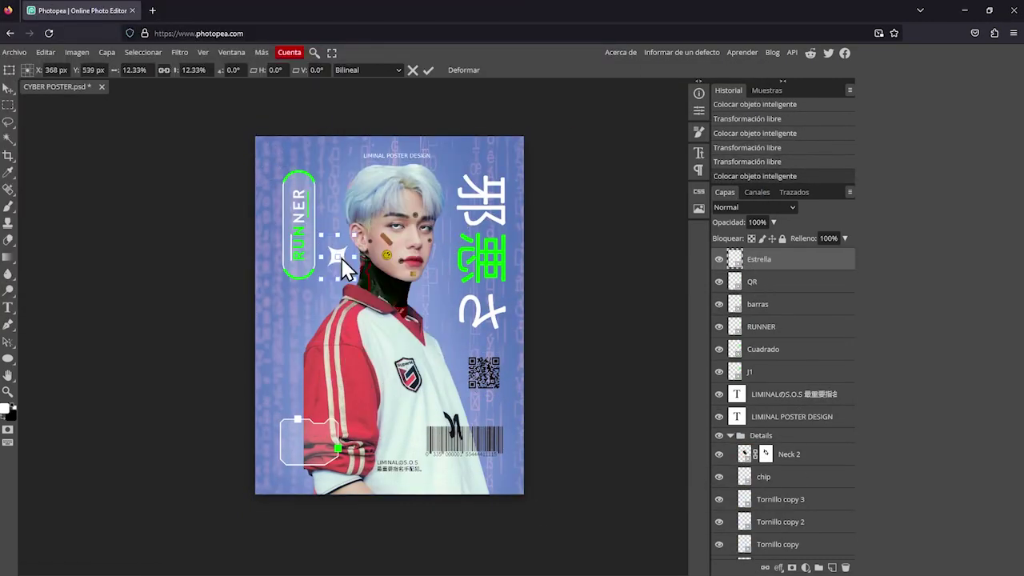
{"action": "key", "text": "Return"}
{"action": "left_click", "coordinate": [360, 320]}
- Add vertical LEO text in green and a white duplicate of it
{"action": "type", "text": "LEO"}
{"action": "left_click", "coordinate": [457, 70]}
{"action": "left_click", "coordinate": [216, 69]}
{"action": "left_click", "coordinate": [277, 309]}
{"action": "key", "text": "Return"}
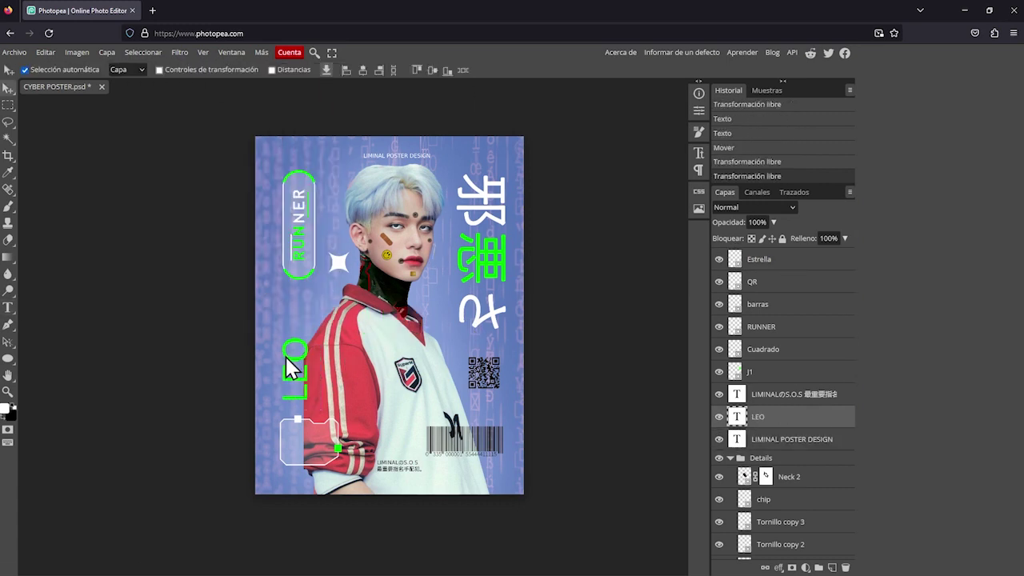
{"action": "key", "text": "ctrl+j"}
{"action": "left_click", "coordinate": [233, 310]}
- Rotate the RUNNER badge a quarter turn, add vertical 00.000.01 text, and group the texts into Texts+
{"action": "key", "text": "ctrl+t"}
{"action": "key", "text": "Return"}
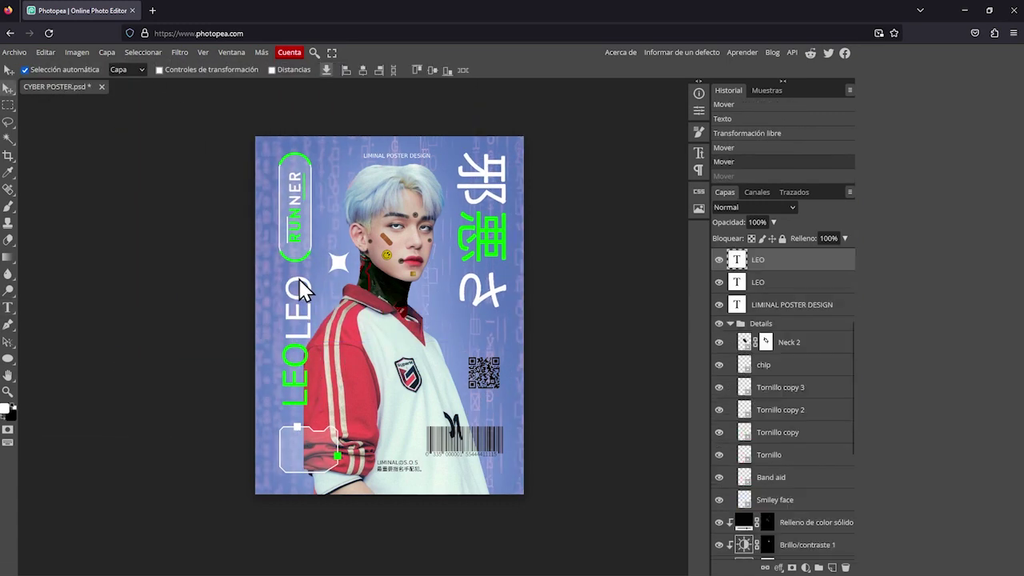
{"action": "key", "text": "t"}
{"action": "key", "text": "v"}
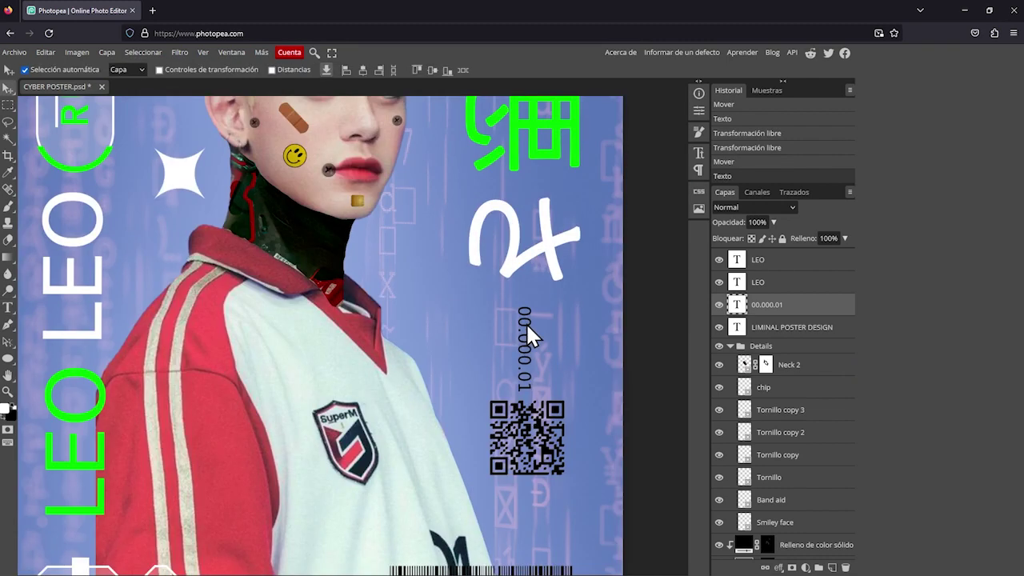
{"action": "key", "text": "ctrl+g"}
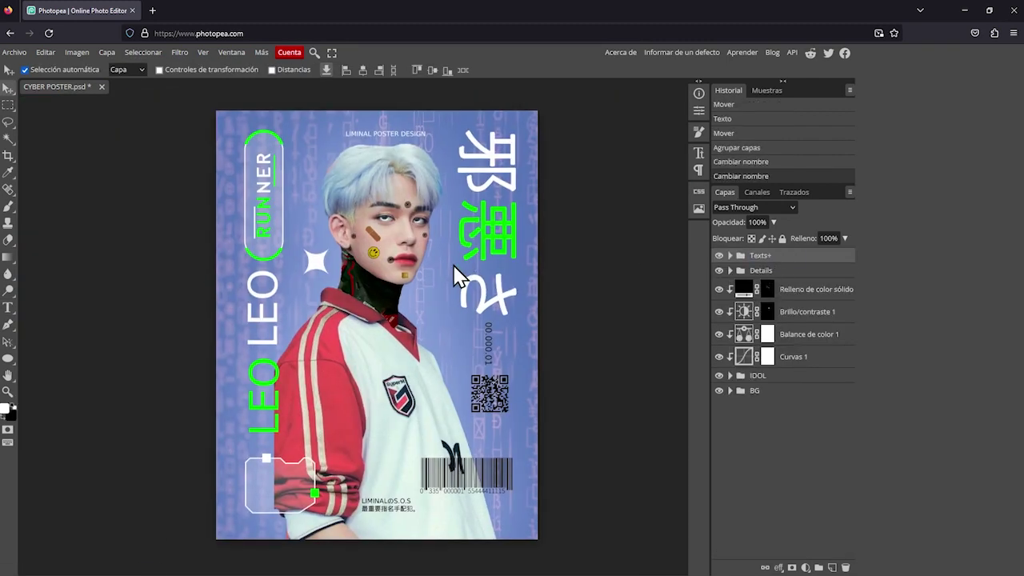
- Place '2 Noise Texture' from LIM RESOURCES over the poster in Trama mode at 70% opacity
{"action": "left_click", "coordinate": [14, 53]}
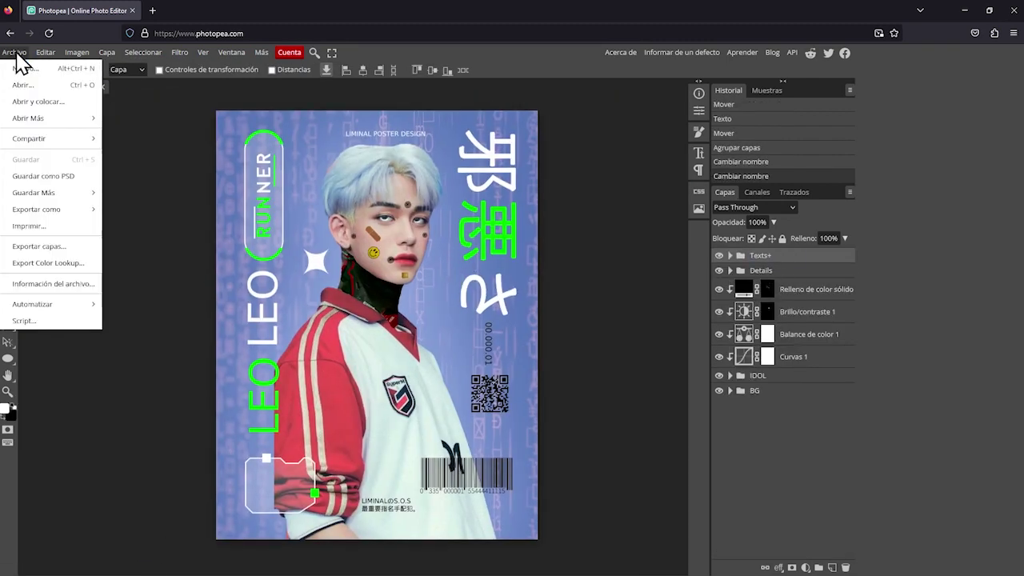
{"action": "left_click", "coordinate": [61, 102]}
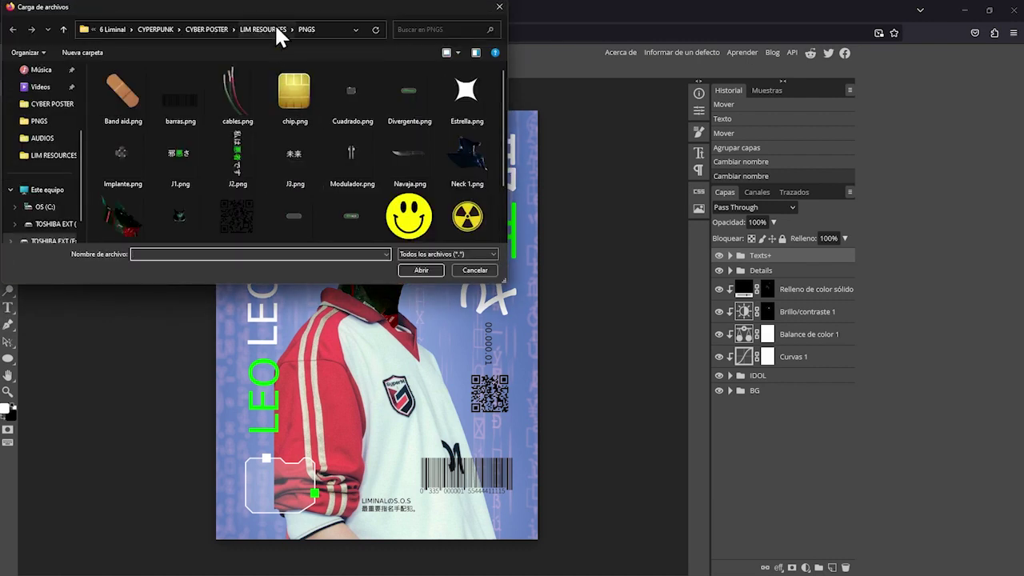
{"action": "left_click", "coordinate": [262, 30]}
{"action": "left_click", "coordinate": [297, 100]}
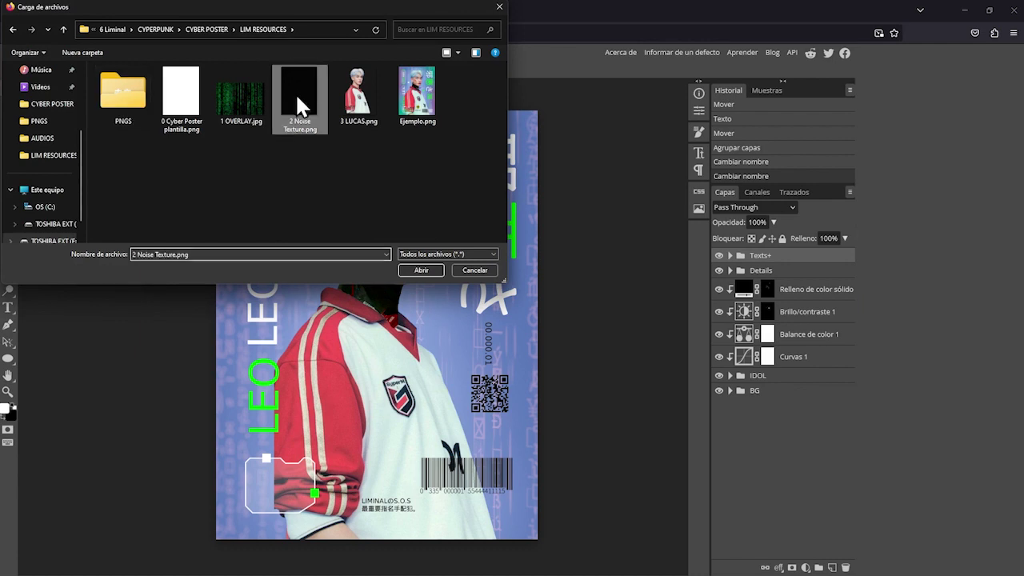
{"action": "left_click", "coordinate": [431, 268]}
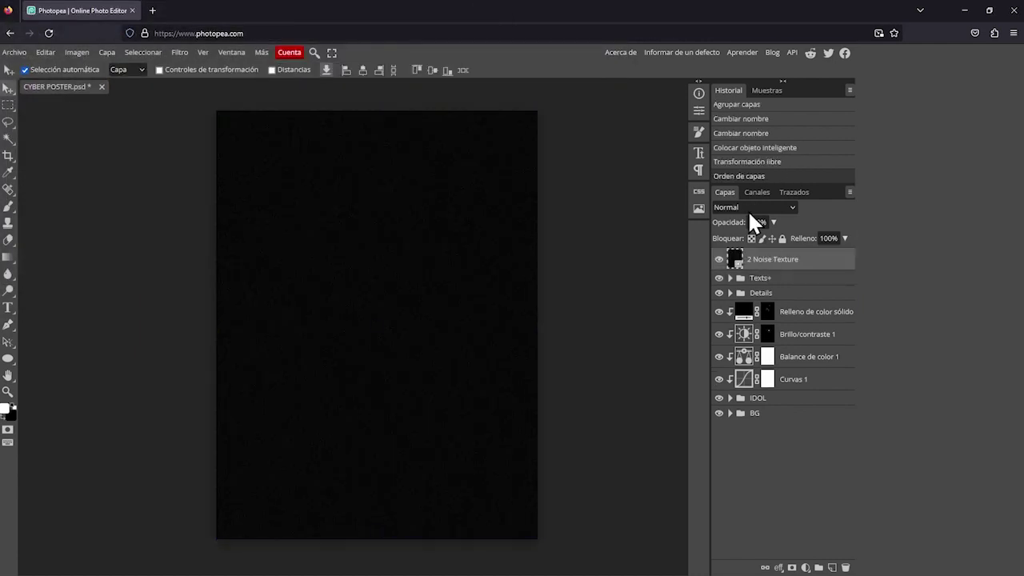
{"action": "left_click", "coordinate": [789, 207]}
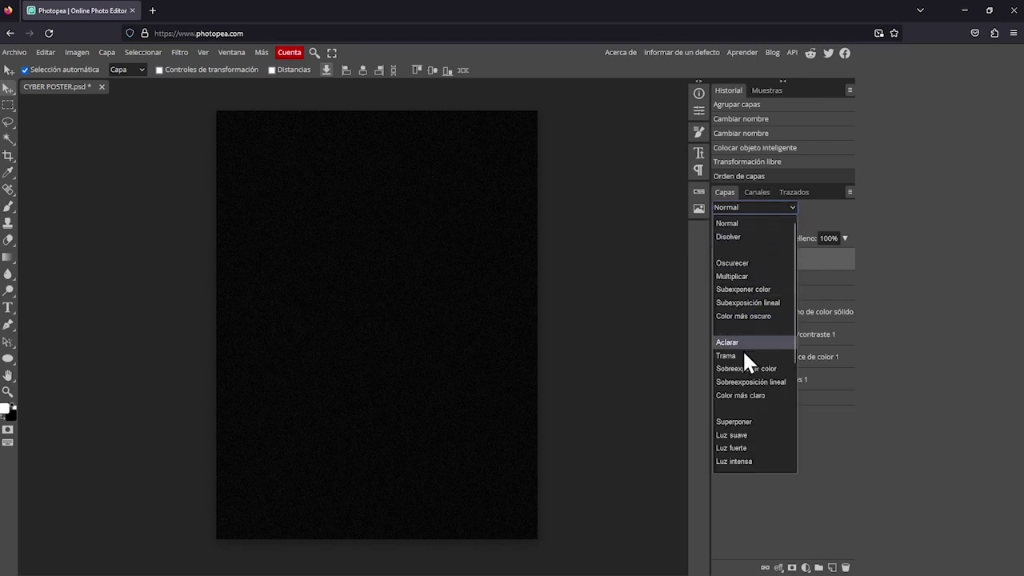
{"action": "key", "text": "Escape"}
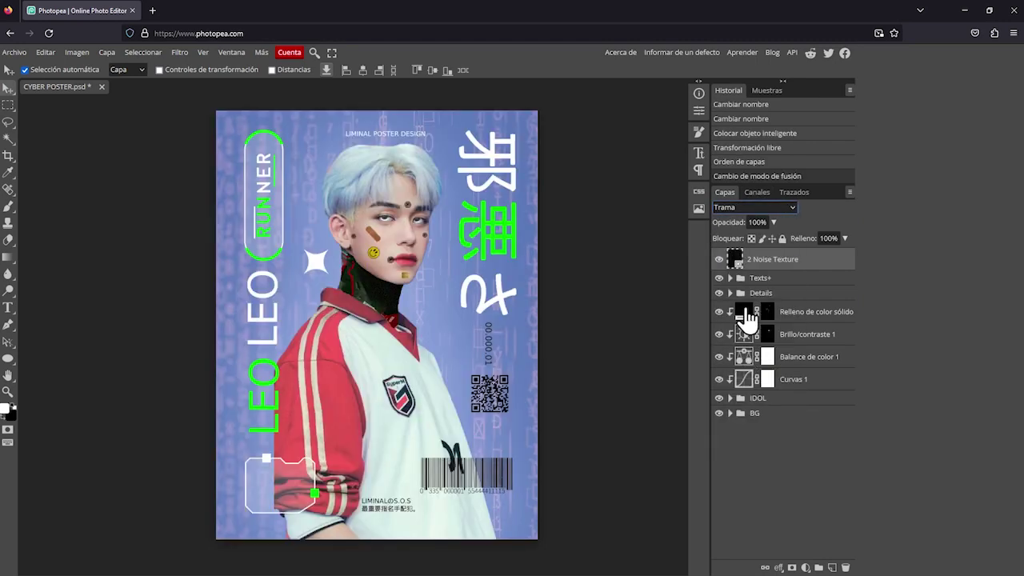
{"action": "left_click", "coordinate": [746, 222]}
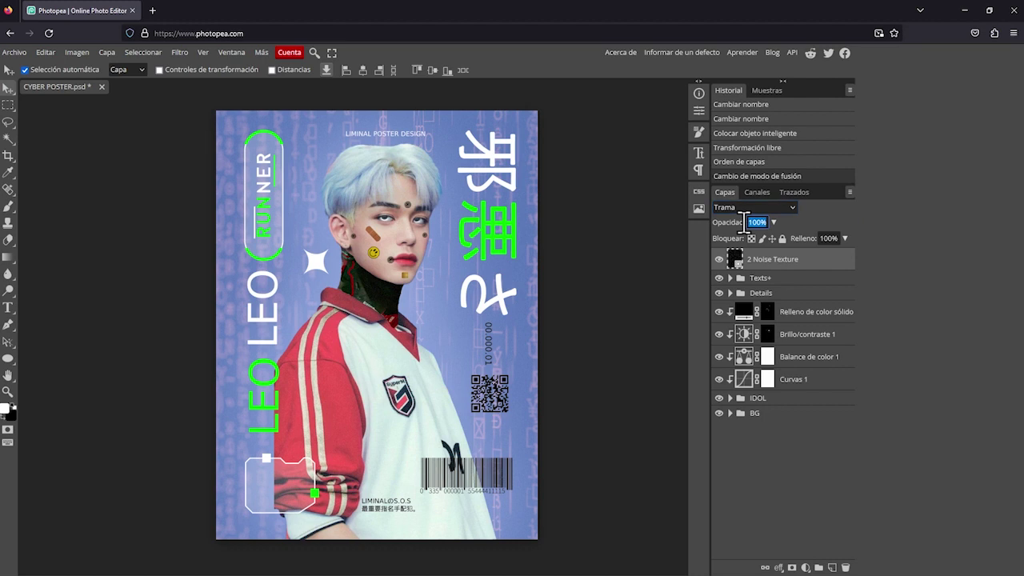
{"action": "type", "text": "3"}
{"action": "key", "text": "Return"}
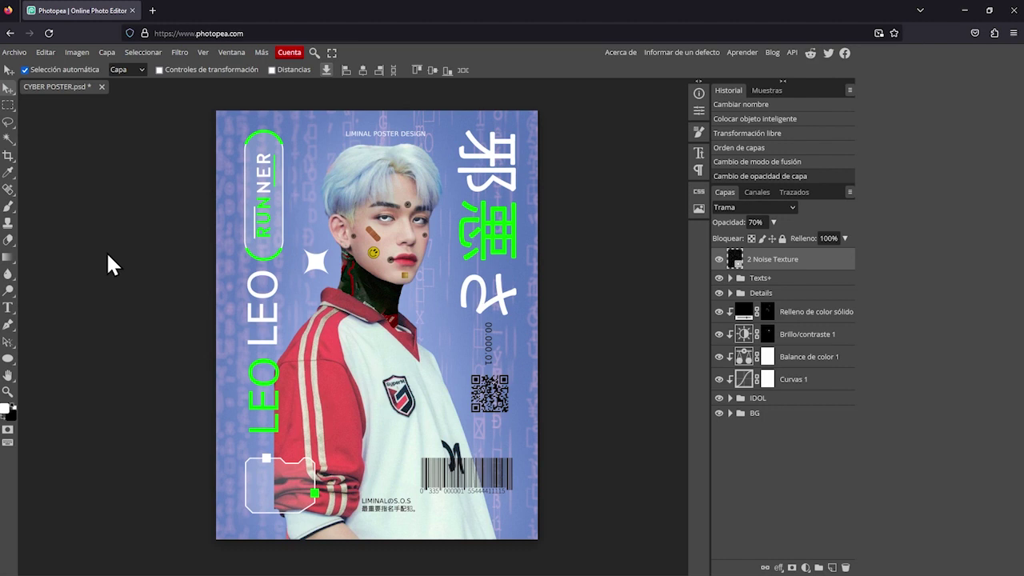
- Save the poster for web as a 1200×1600 PNG named CYBER POSTER at 69% quality
{"action": "left_click", "coordinate": [22, 60]}
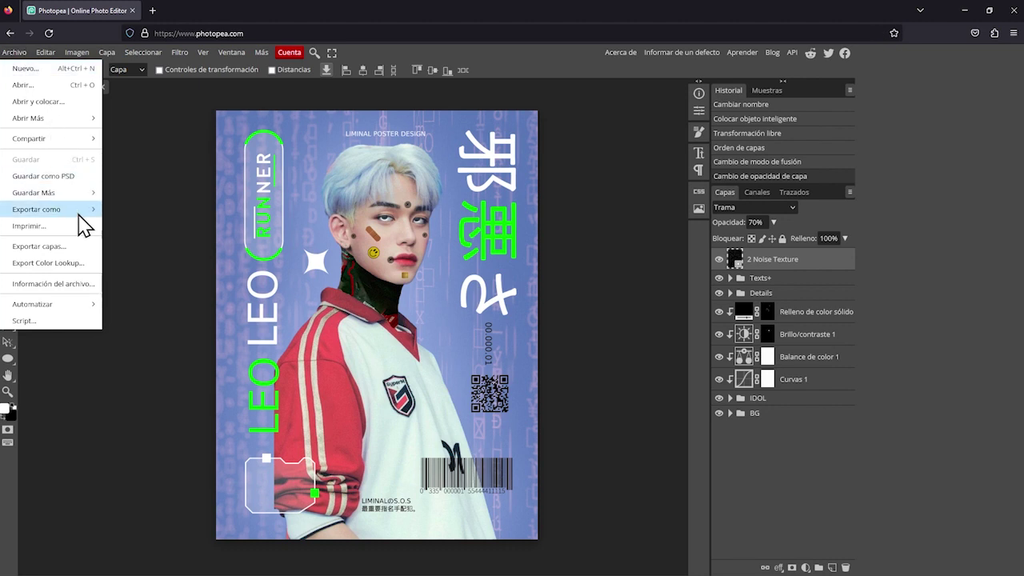
{"action": "mouse_move", "coordinate": [48, 209]}
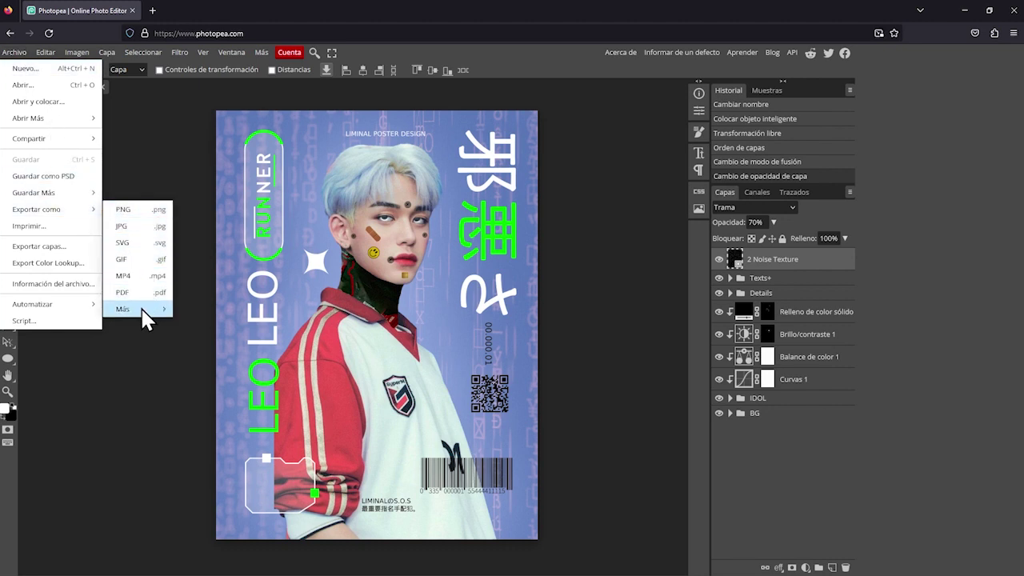
{"action": "mouse_move", "coordinate": [128, 309]}
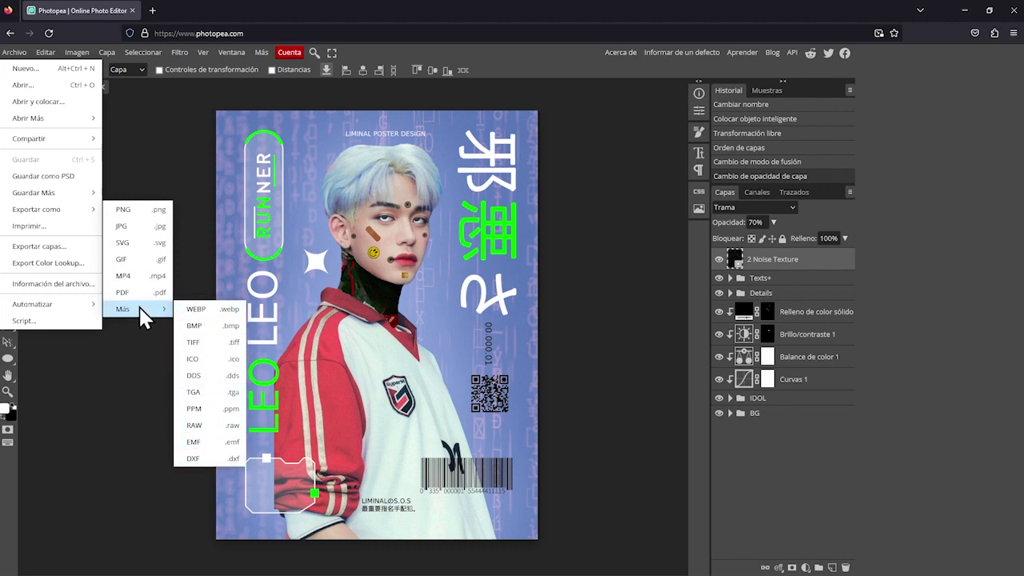
{"action": "left_click", "coordinate": [141, 211]}
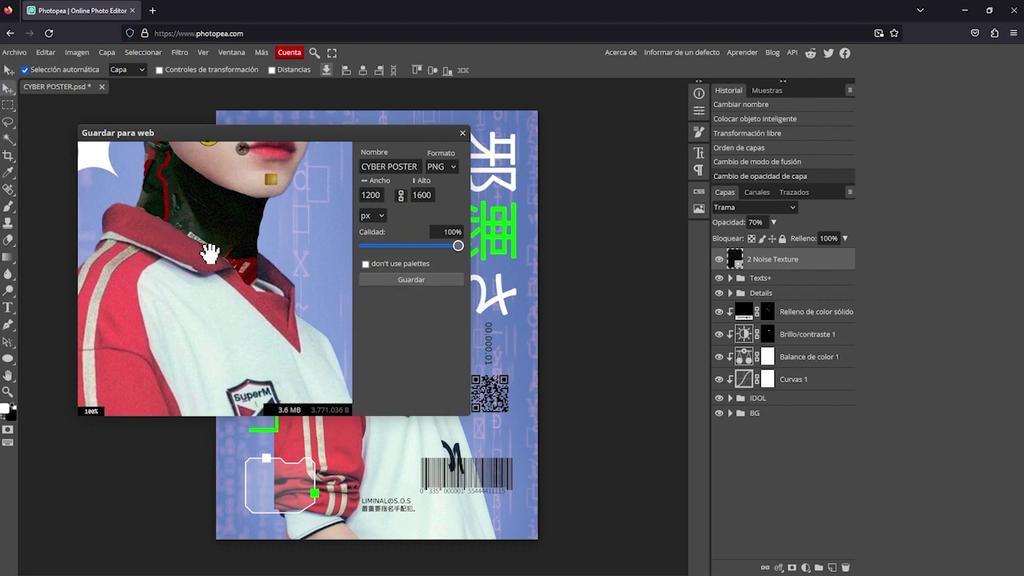
{"action": "scroll", "coordinate": [209, 254], "scroll_direction": "down", "scroll_amount": 5}
{"action": "scroll", "coordinate": [210, 253], "scroll_direction": "up", "scroll_amount": 1}
{"action": "scroll", "coordinate": [209, 253], "scroll_direction": "up", "scroll_amount": 1}
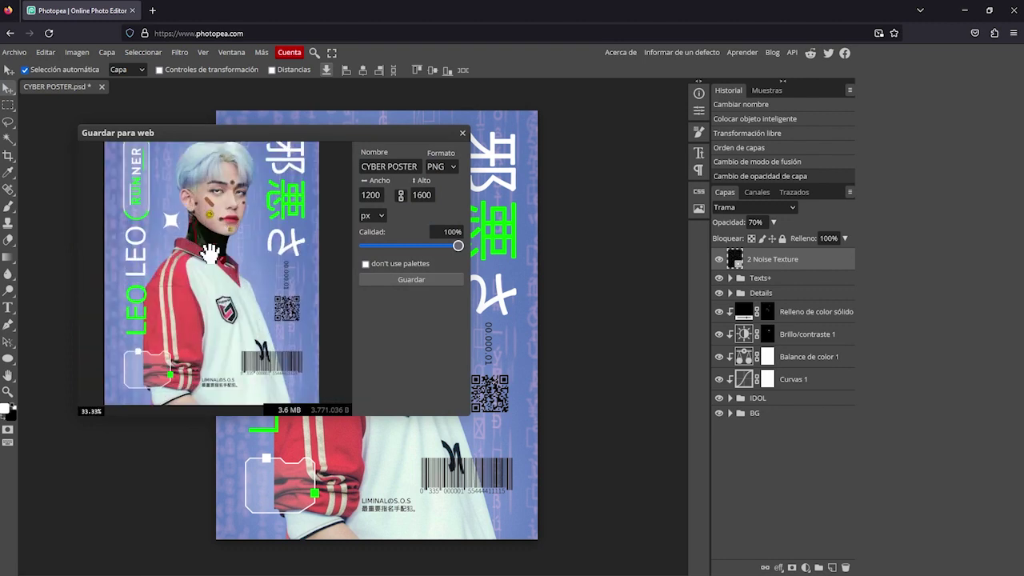
{"action": "scroll", "coordinate": [210, 254], "scroll_direction": "up", "scroll_amount": 1}
{"action": "scroll", "coordinate": [210, 253], "scroll_direction": "down", "scroll_amount": 3}
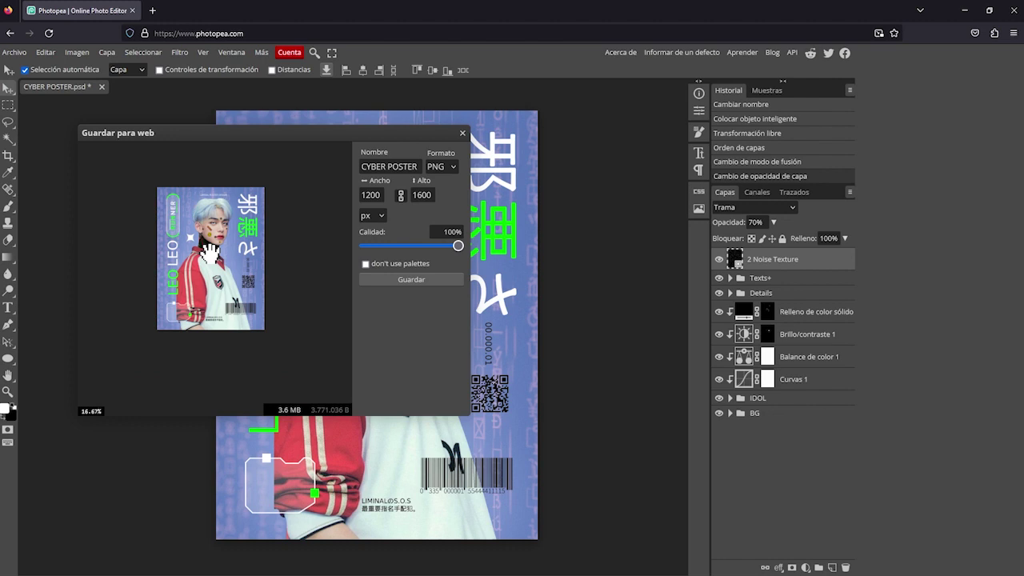
{"action": "scroll", "coordinate": [210, 254], "scroll_direction": "up", "scroll_amount": 2}
{"action": "scroll", "coordinate": [209, 254], "scroll_direction": "down", "scroll_amount": 1}
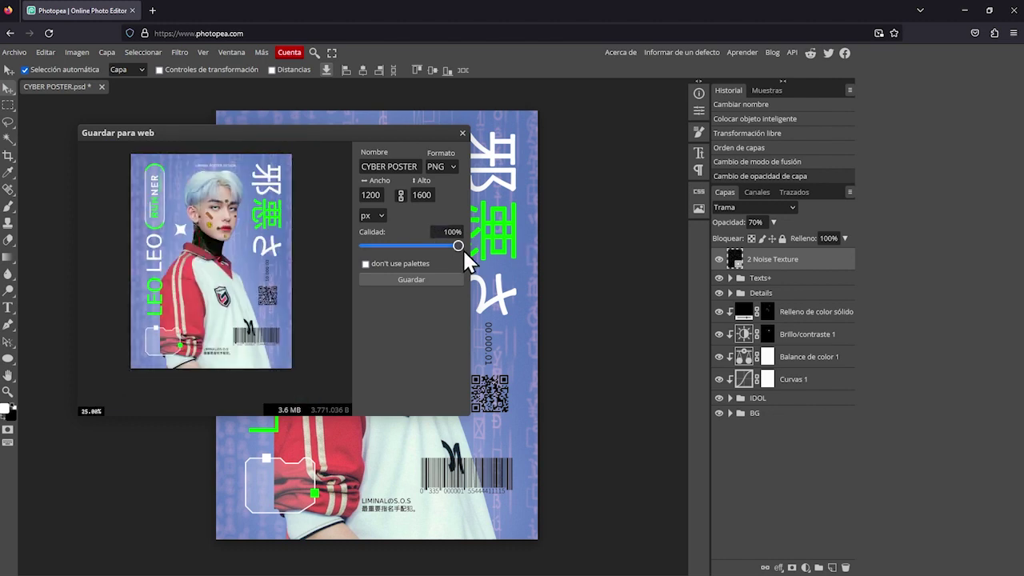
{"action": "left_click_drag", "start_coordinate": [459, 246], "coordinate": [428, 246]}
{"action": "left_click", "coordinate": [407, 279]}
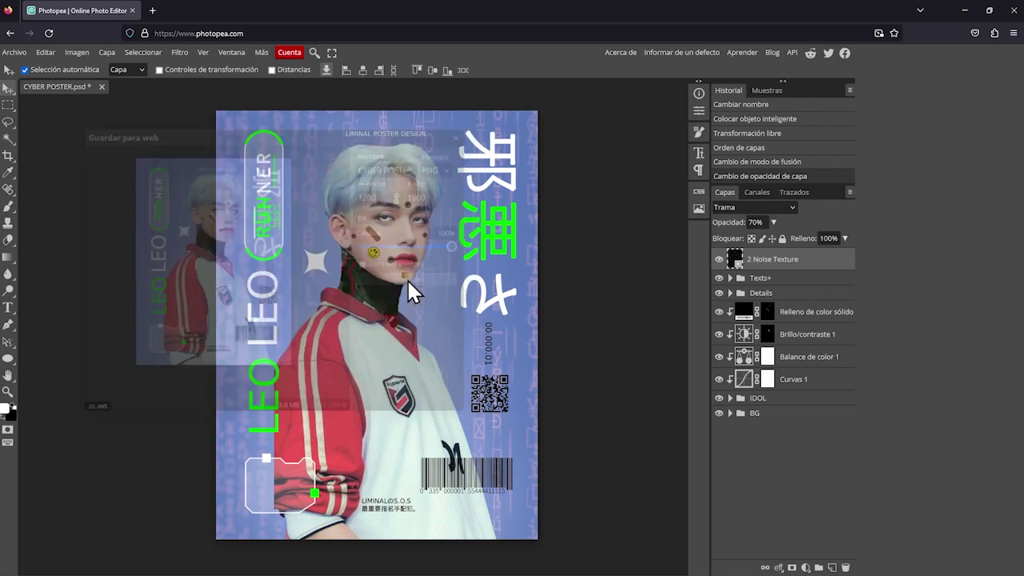